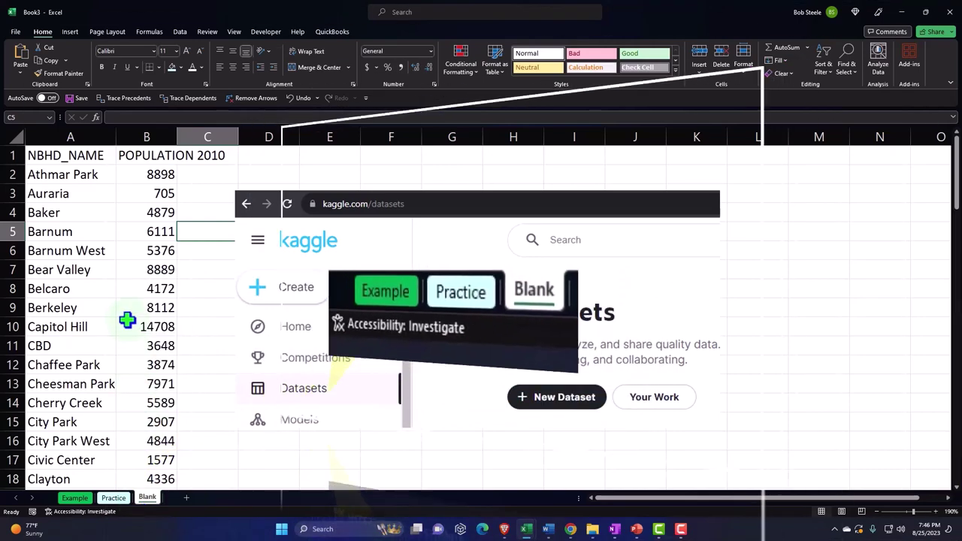
Select the Barnum cell and scroll through the neighbourhood list
{"action": "left_click", "coordinate": [83, 230]}
{"action": "scroll", "coordinate": [84, 230], "scroll_direction": "down", "scroll_amount": 6}
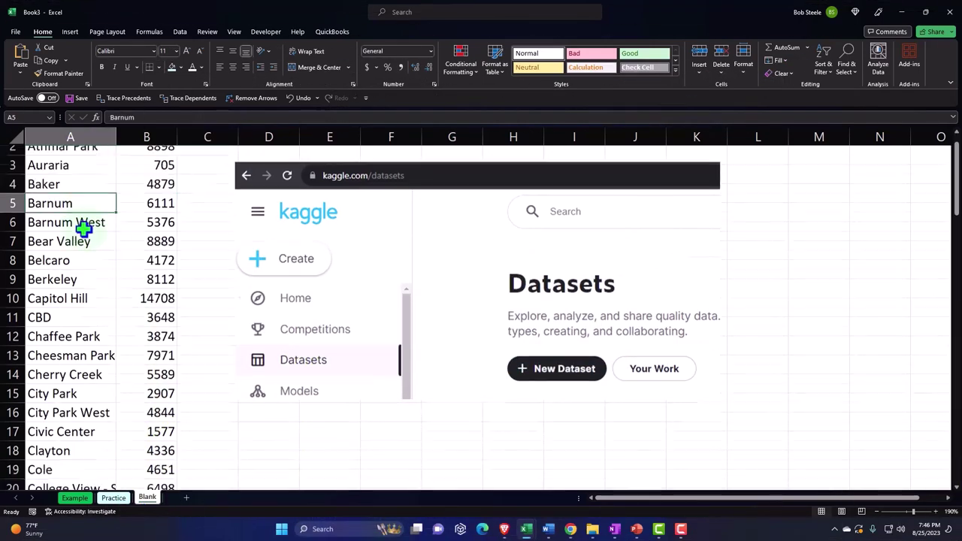
{"action": "scroll", "coordinate": [84, 230], "scroll_direction": "down", "scroll_amount": 10}
{"action": "scroll", "coordinate": [84, 230], "scroll_direction": "down", "scroll_amount": 6}
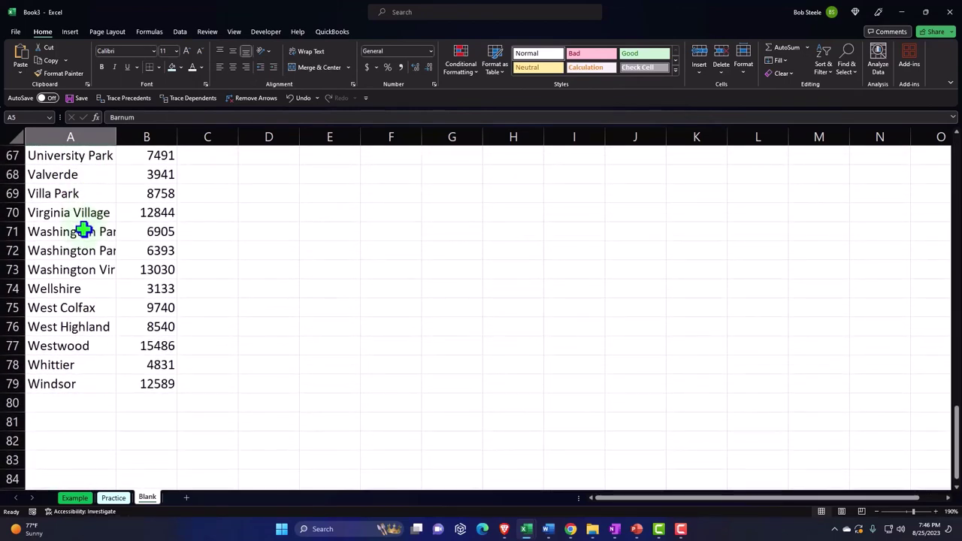
{"action": "scroll", "coordinate": [83, 230], "scroll_direction": "up", "scroll_amount": 20}
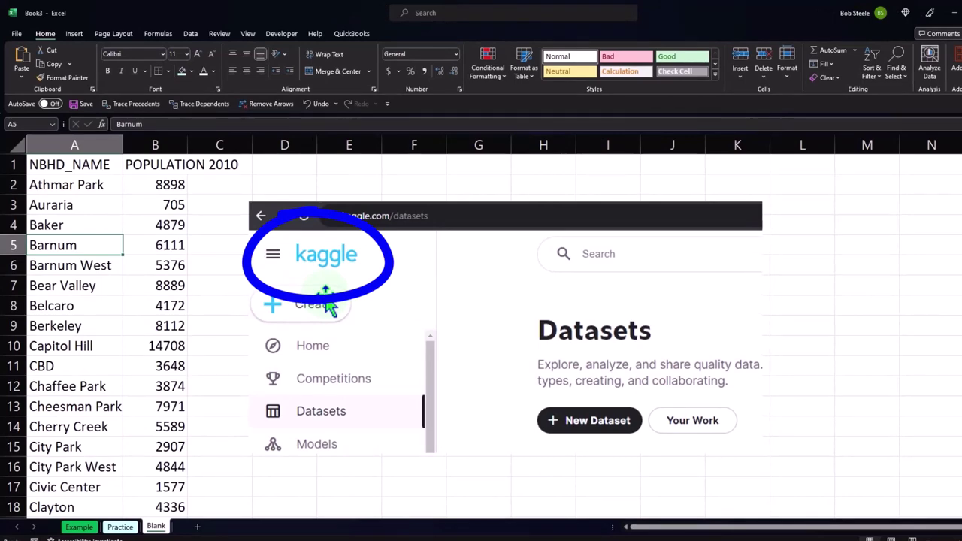
Inspect the statistics block on the Example sheet, selecting cell D16 beneath it
{"action": "left_click", "coordinate": [93, 527]}
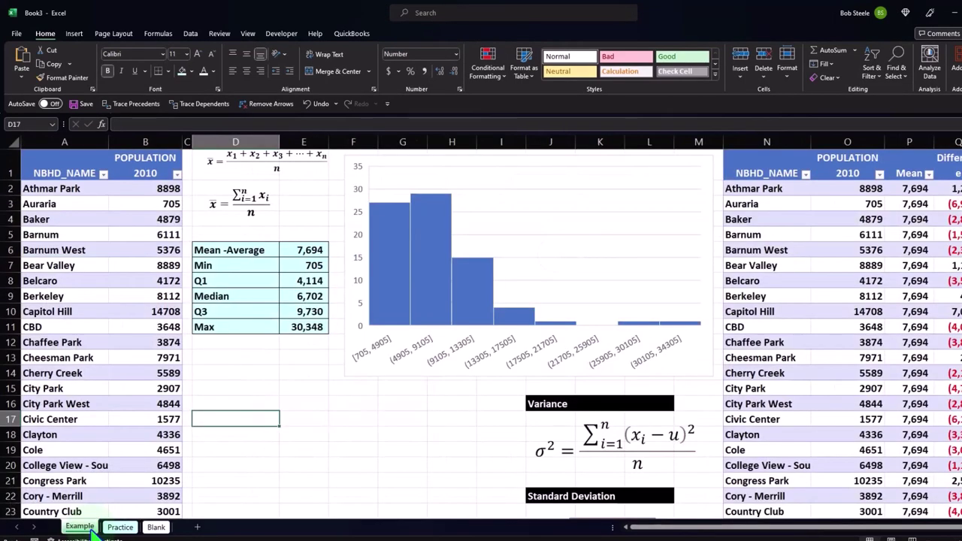
{"action": "left_click", "coordinate": [275, 430]}
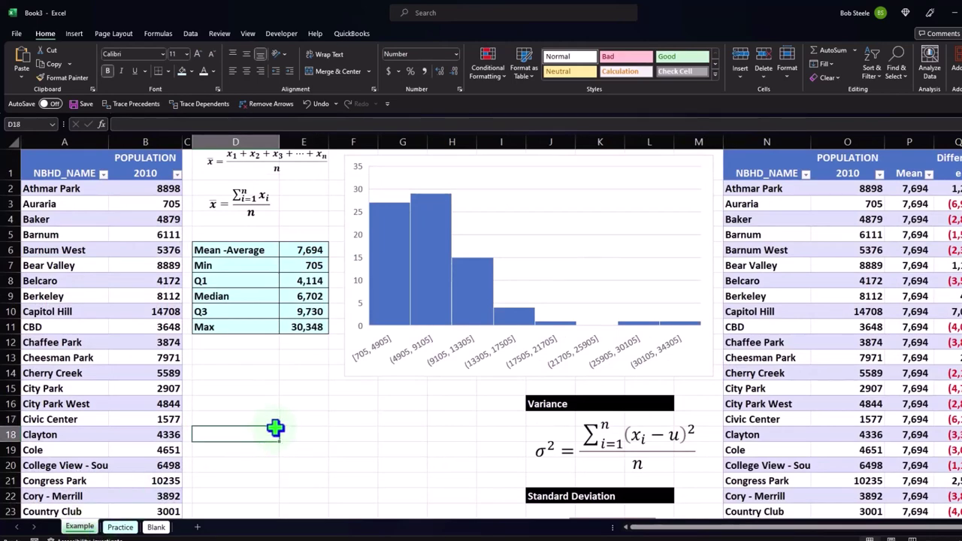
{"action": "scroll", "coordinate": [275, 430], "scroll_direction": "up", "scroll_amount": 2, "text": "ctrl"}
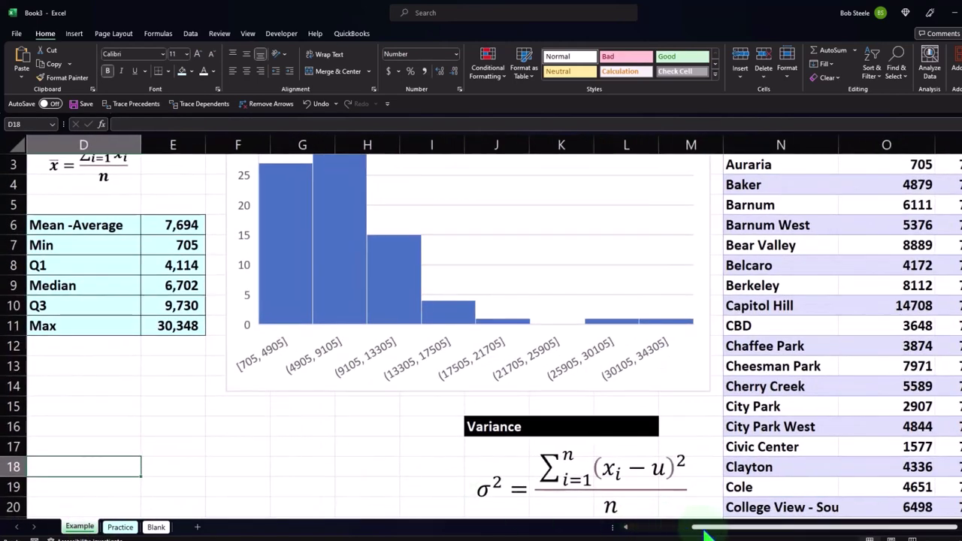
{"action": "left_click_drag", "start_coordinate": [706, 535], "coordinate": [646, 536]}
{"action": "left_click", "coordinate": [299, 427]}
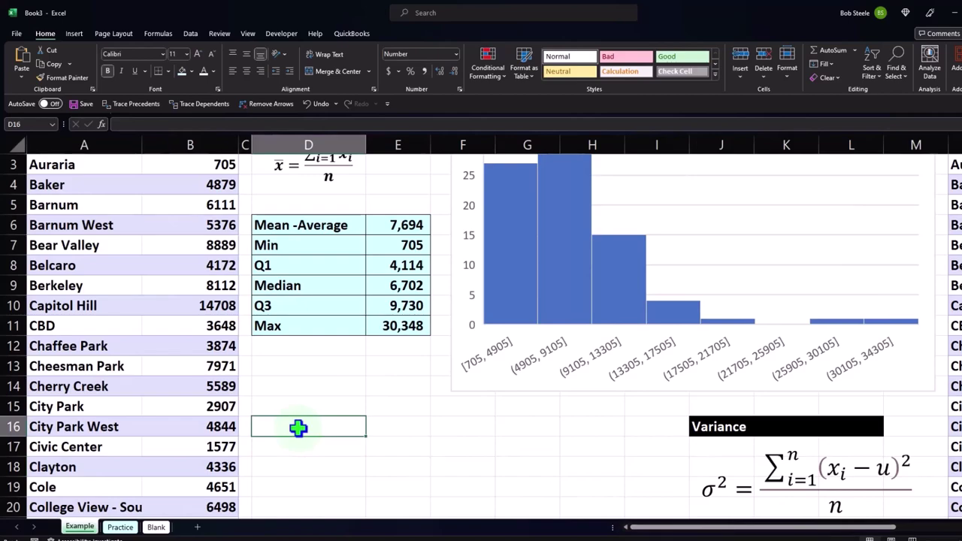
{"action": "scroll", "coordinate": [298, 427], "scroll_direction": "up", "scroll_amount": 1}
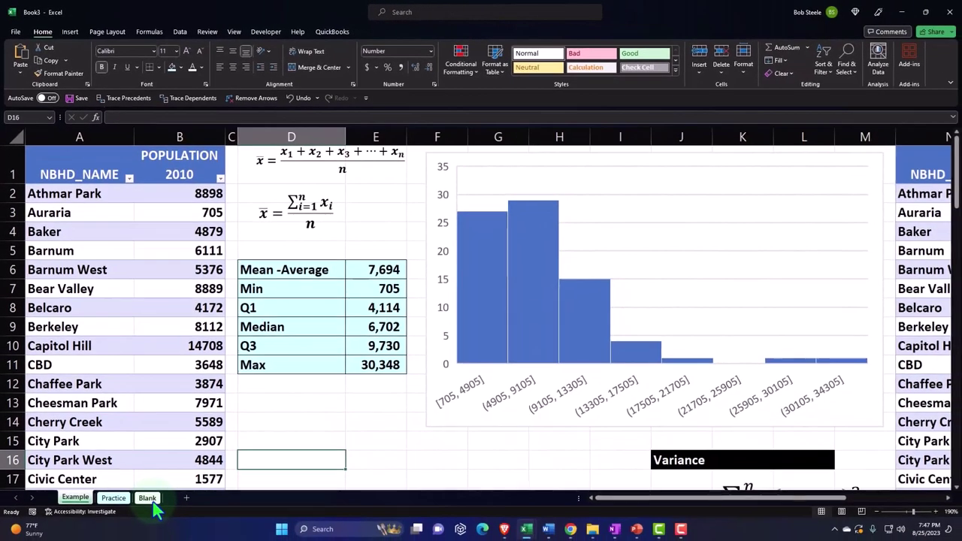
Delete the kaggle screenshot picture from the Blank sheet
{"action": "left_click", "coordinate": [152, 511]}
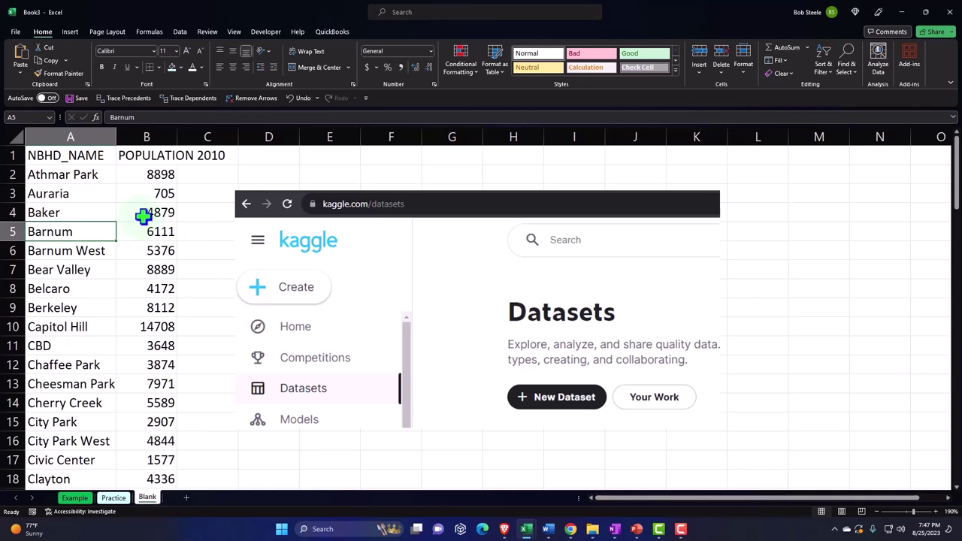
{"action": "left_click", "coordinate": [338, 242]}
{"action": "key", "text": "Delete"}
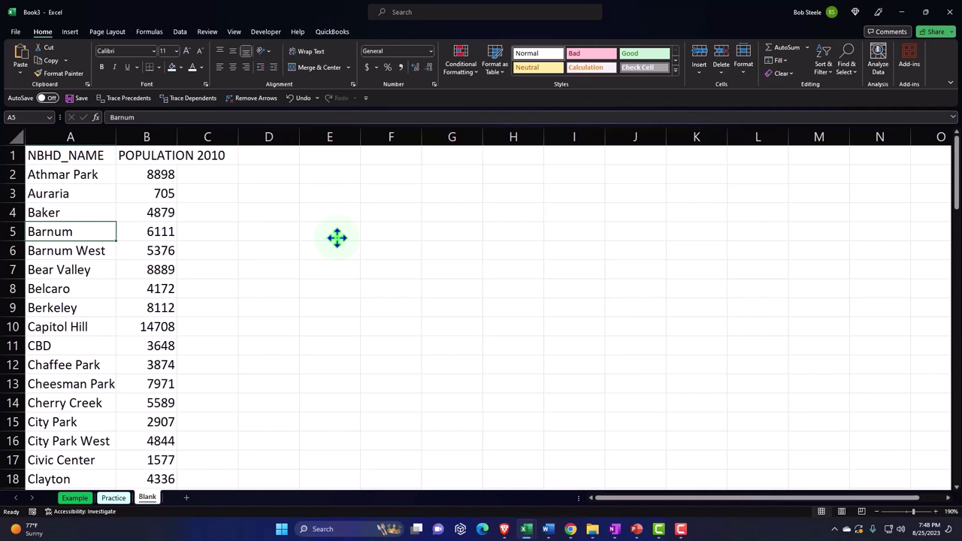
Format the whole sheet as Currency with no symbol, 0 decimals and red negatives
{"action": "left_click", "coordinate": [16, 135]}
{"action": "right_click", "coordinate": [316, 217]}
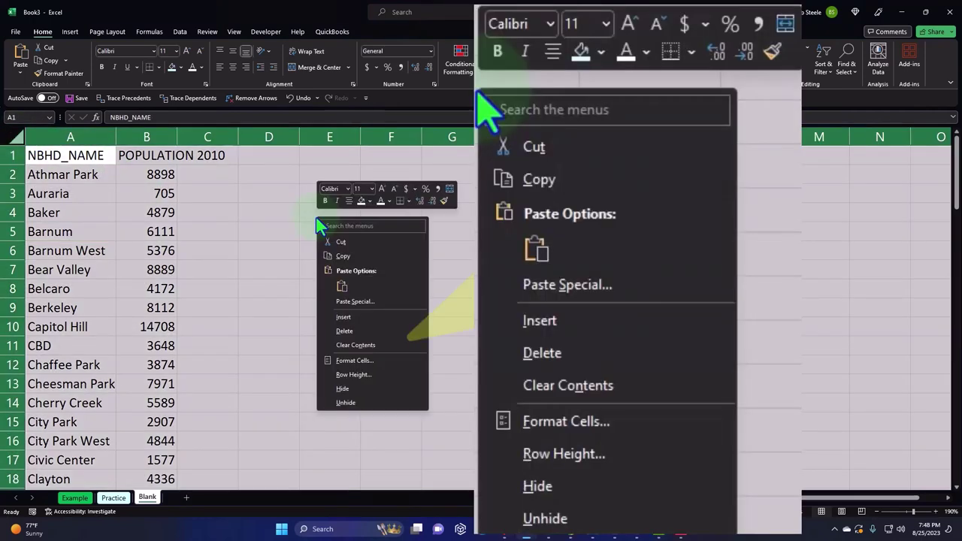
{"action": "left_click", "coordinate": [376, 364]}
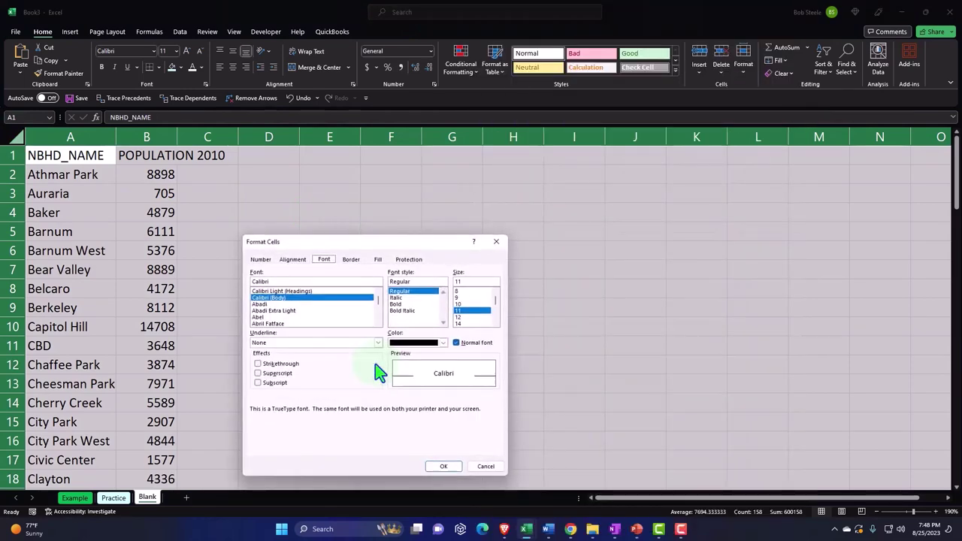
{"action": "left_click", "coordinate": [261, 260]}
{"action": "left_click", "coordinate": [264, 294]}
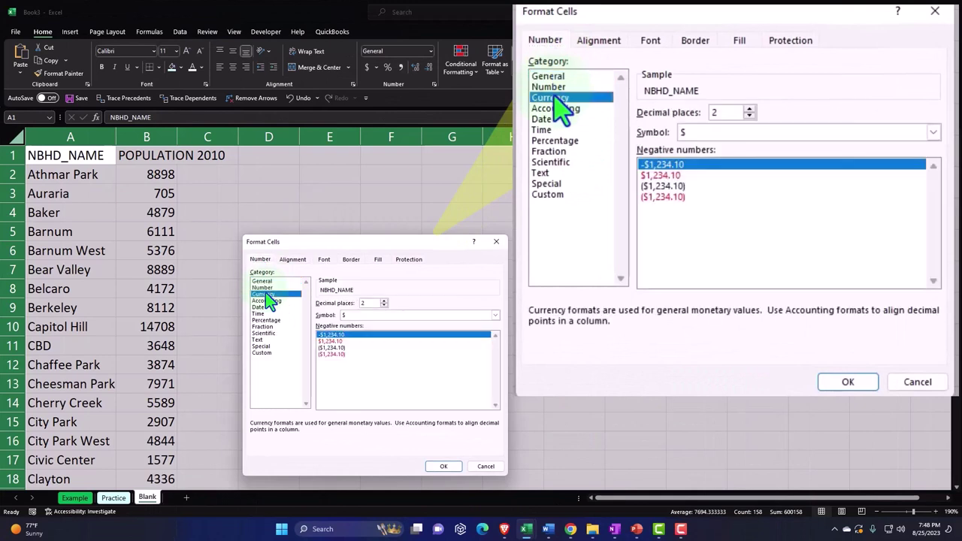
{"action": "left_click", "coordinate": [331, 355]}
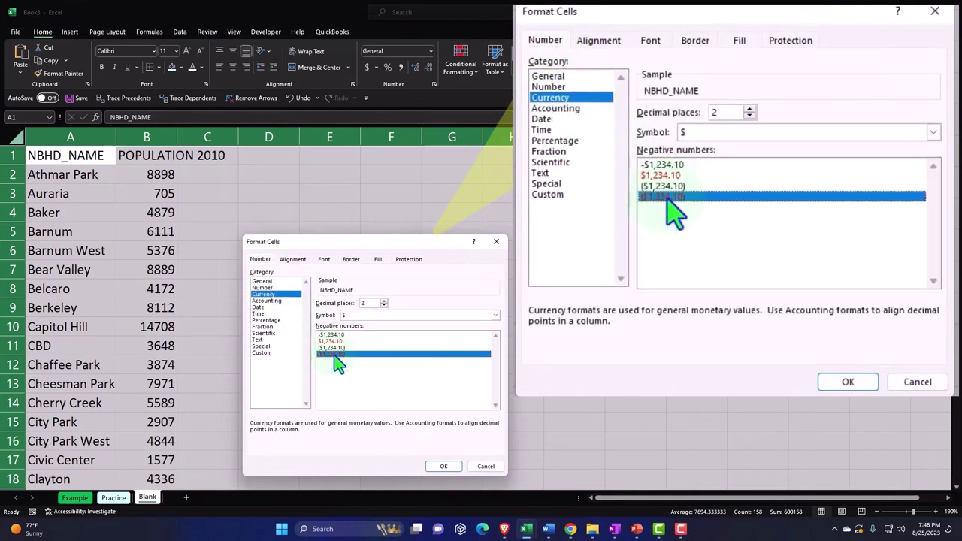
{"action": "left_click", "coordinate": [495, 315]}
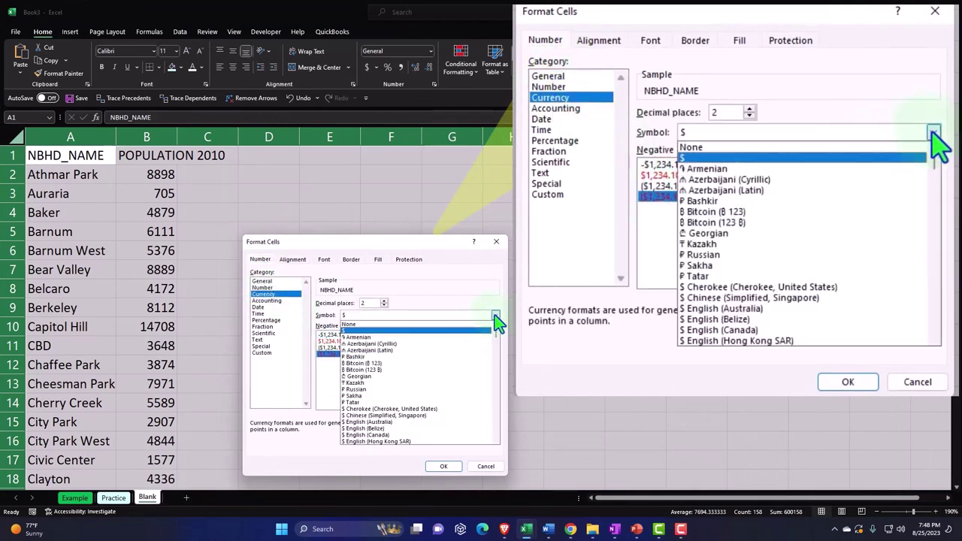
{"action": "left_click", "coordinate": [485, 325]}
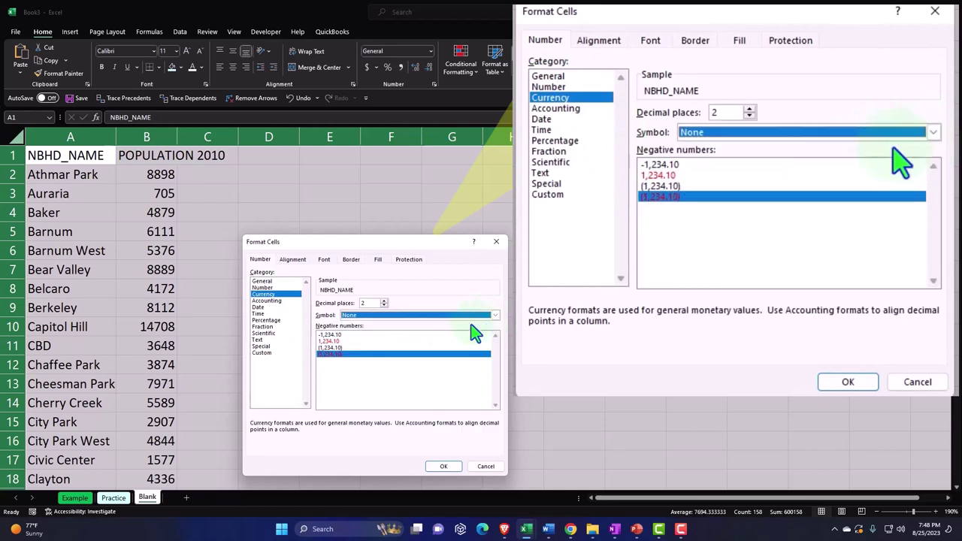
{"action": "left_click", "coordinate": [384, 306]}
{"action": "left_click", "coordinate": [383, 306]}
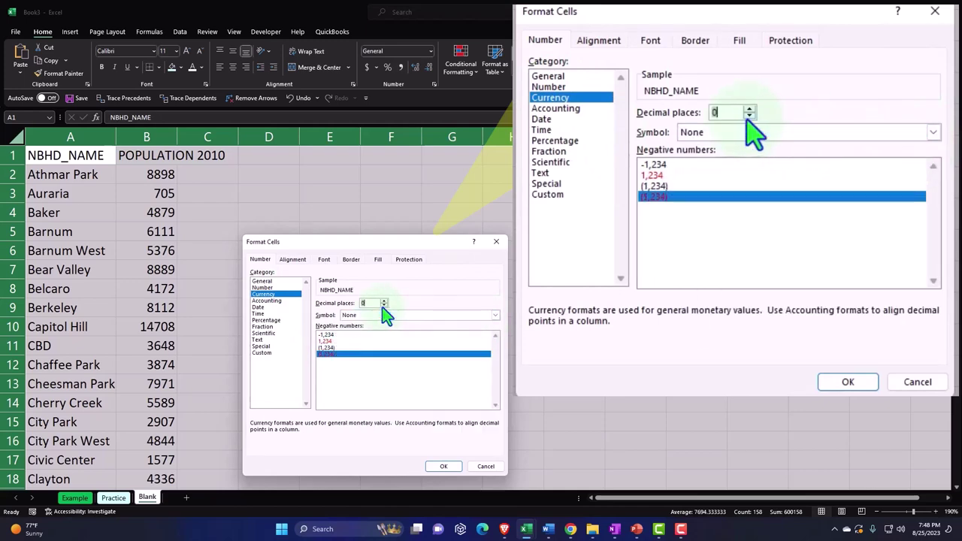
{"action": "left_click", "coordinate": [451, 463]}
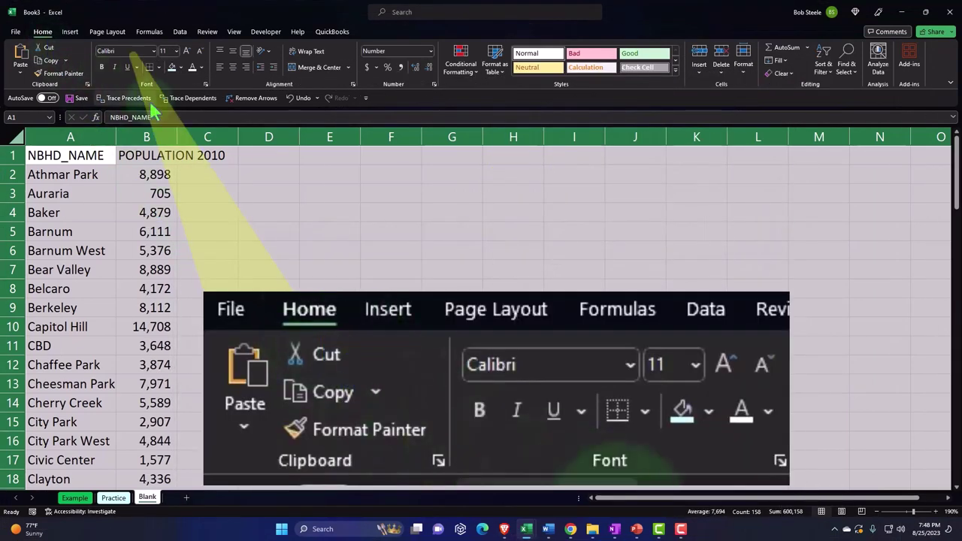
Bold all sheet text and convert $A$1:$B$79 into a banded table with headers
{"action": "left_click", "coordinate": [103, 68]}
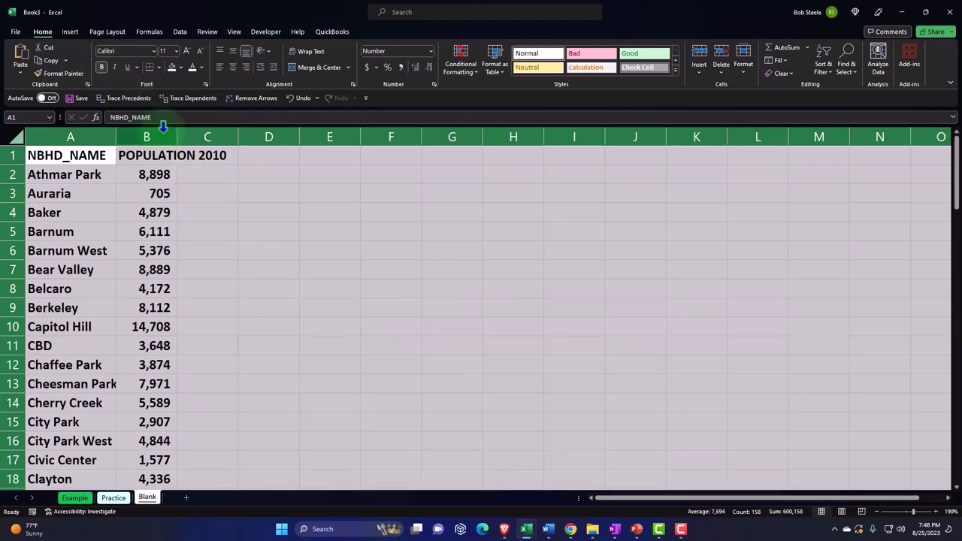
{"action": "left_click", "coordinate": [232, 230]}
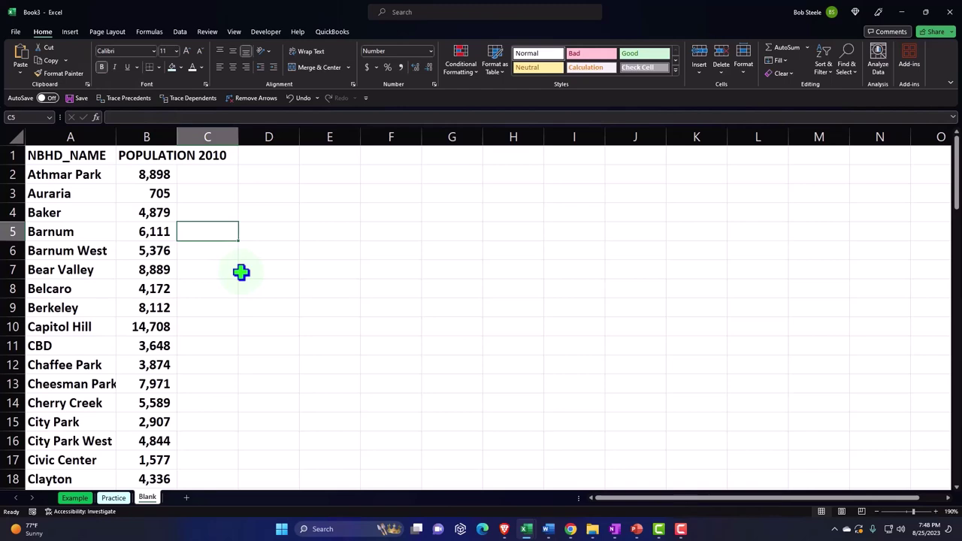
{"action": "scroll", "coordinate": [241, 272], "scroll_direction": "up", "scroll_amount": 3}
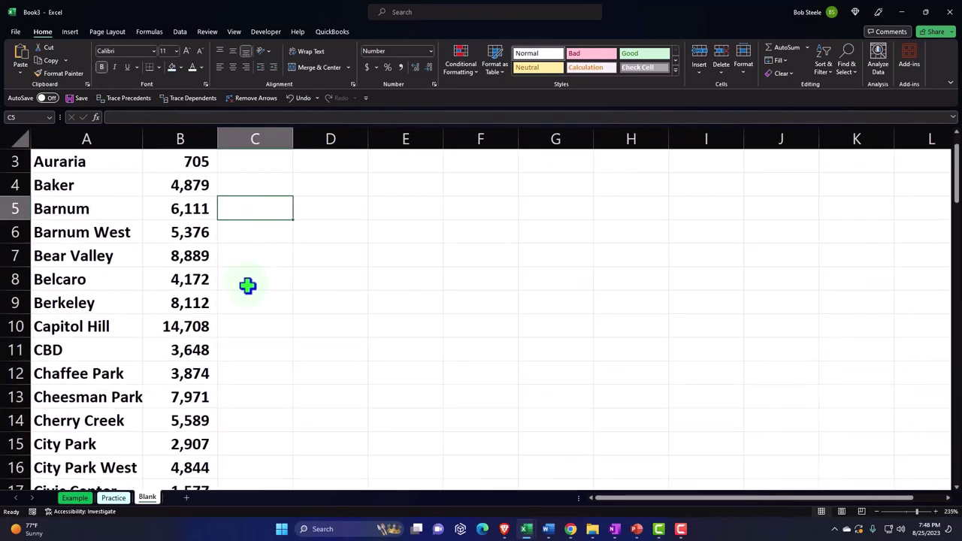
{"action": "scroll", "coordinate": [247, 285], "scroll_direction": "up", "scroll_amount": 1}
{"action": "left_click", "coordinate": [171, 254]}
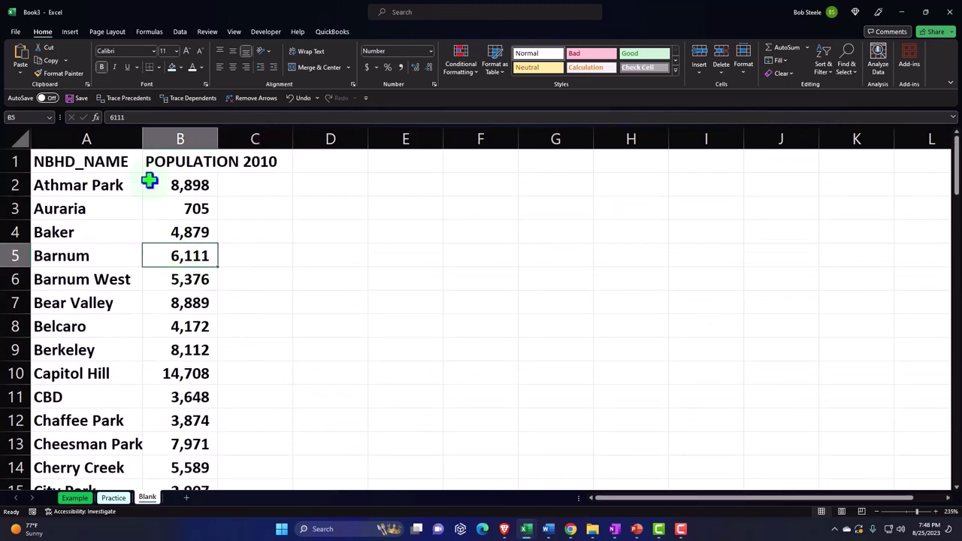
{"action": "left_click", "coordinate": [70, 31]}
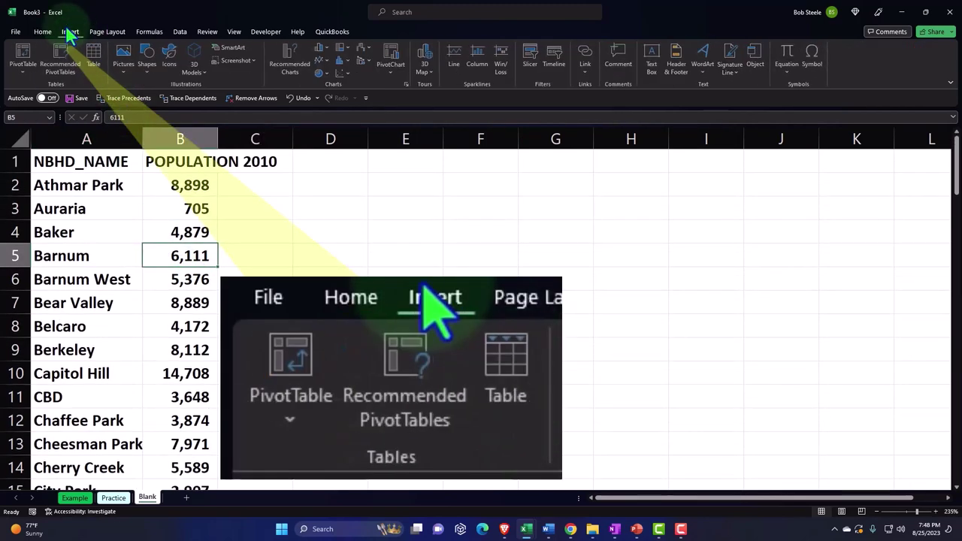
{"action": "left_click", "coordinate": [94, 56]}
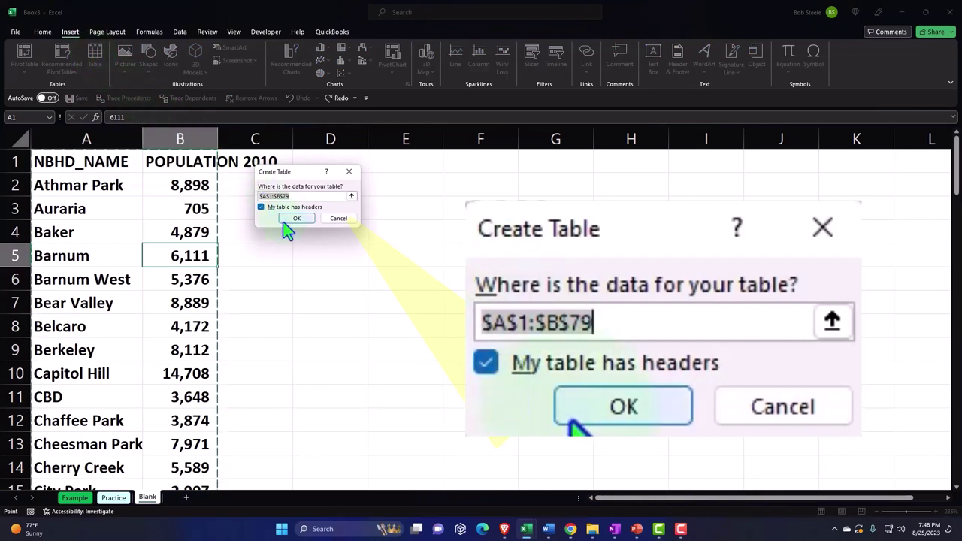
{"action": "left_click", "coordinate": [285, 221]}
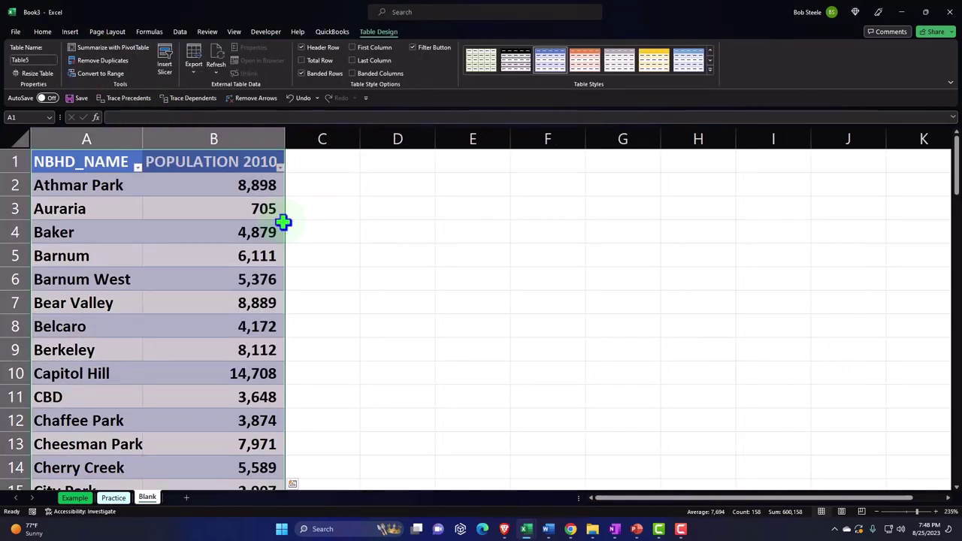
Rename the header to NBHD NAME, wrap and centre both headers, and narrow column B
{"action": "double_click", "coordinate": [85, 164]}
{"action": "key", "text": "BackSpace"}
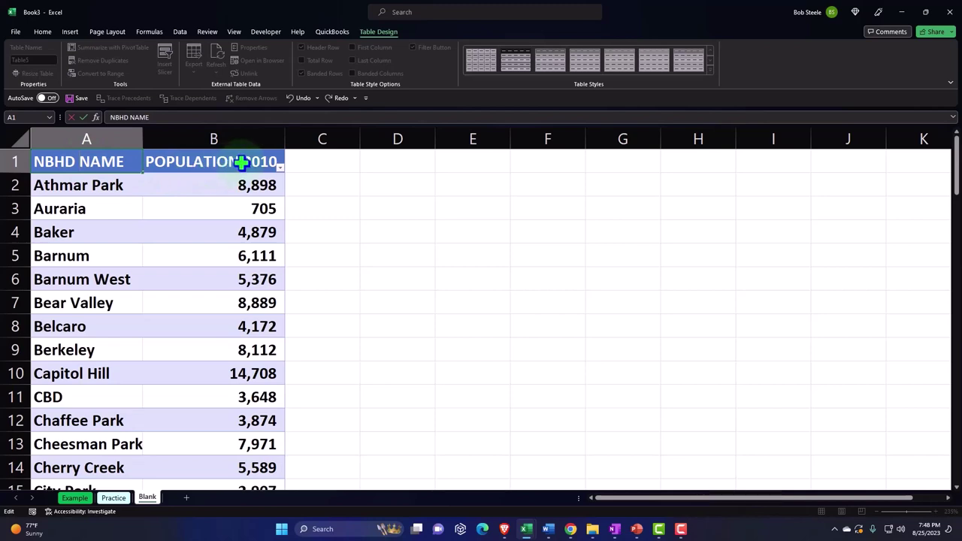
{"action": "left_click", "coordinate": [235, 201]}
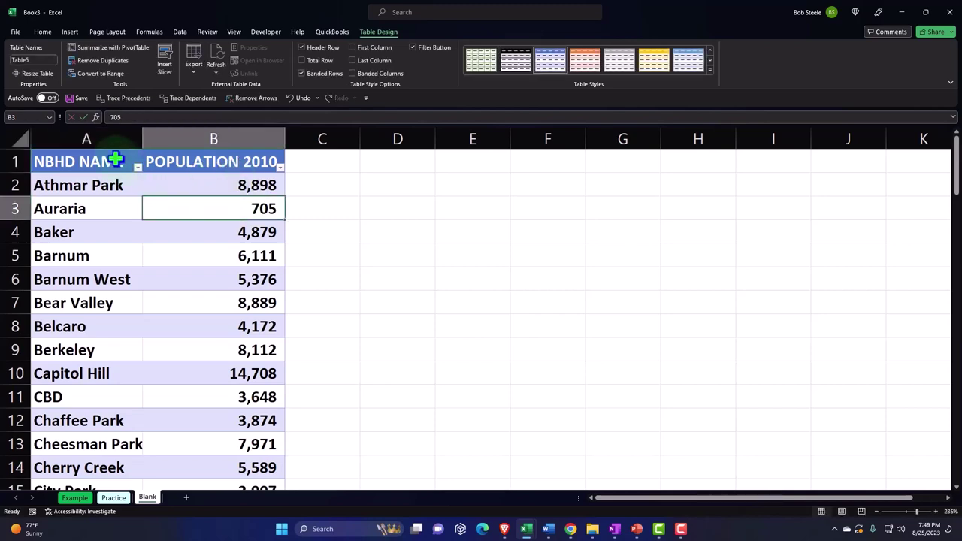
{"action": "left_click_drag", "start_coordinate": [115, 159], "coordinate": [148, 156]}
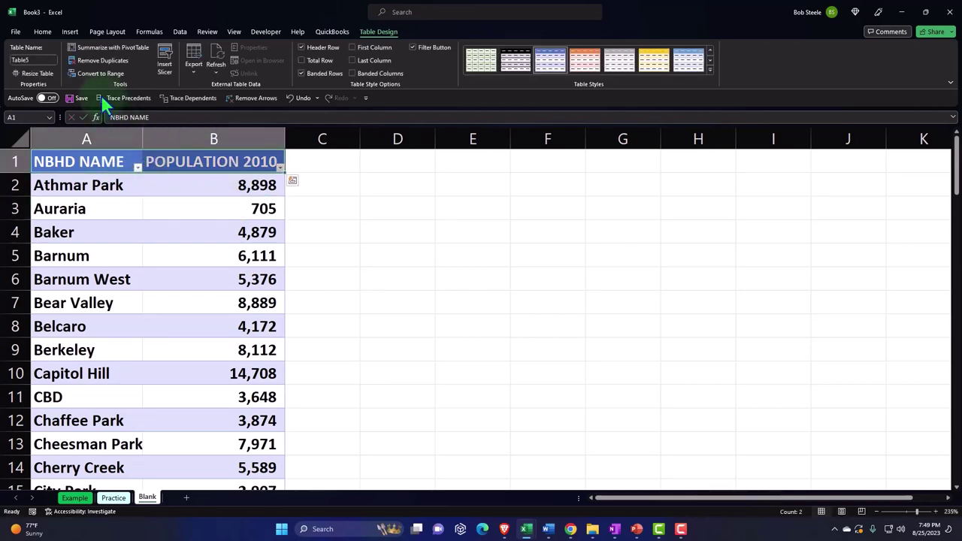
{"action": "left_click", "coordinate": [44, 33]}
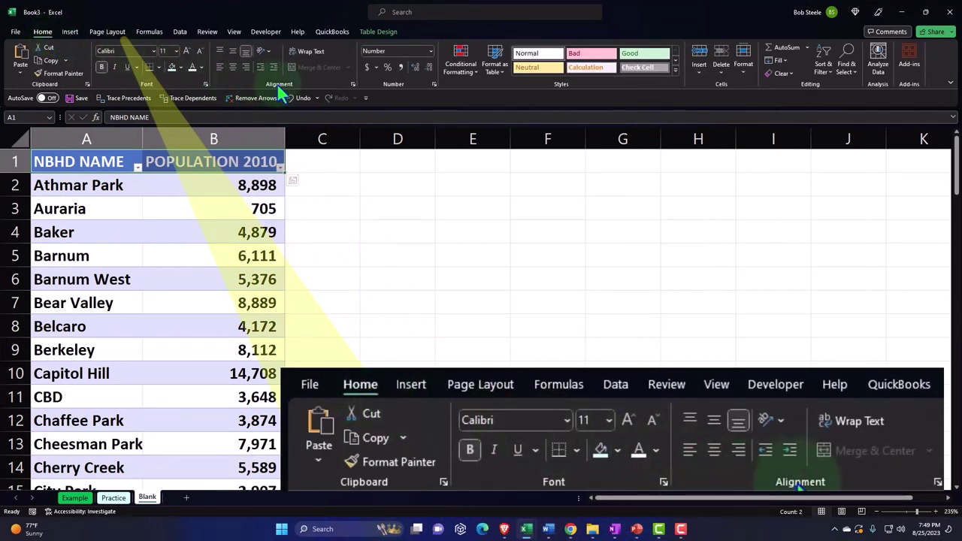
{"action": "left_click", "coordinate": [300, 48]}
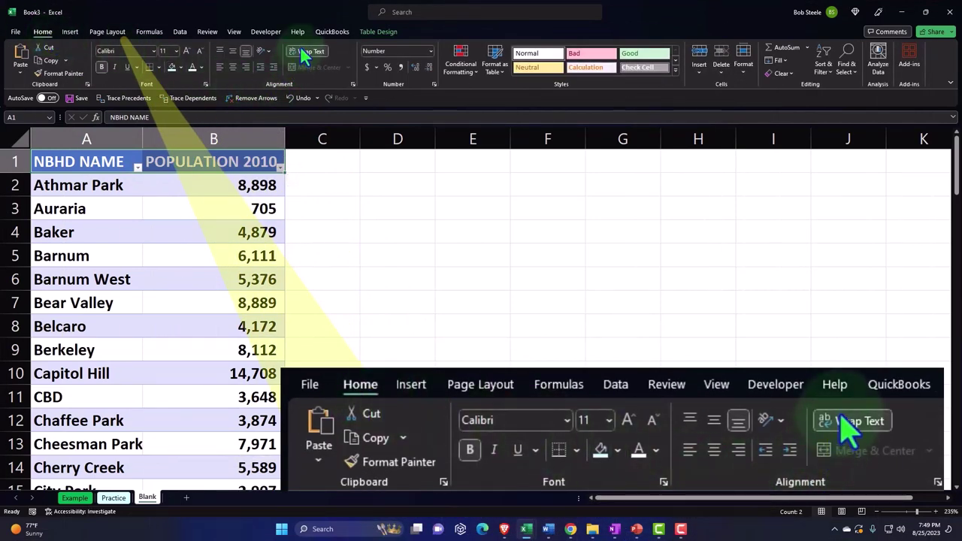
{"action": "left_click", "coordinate": [233, 67]}
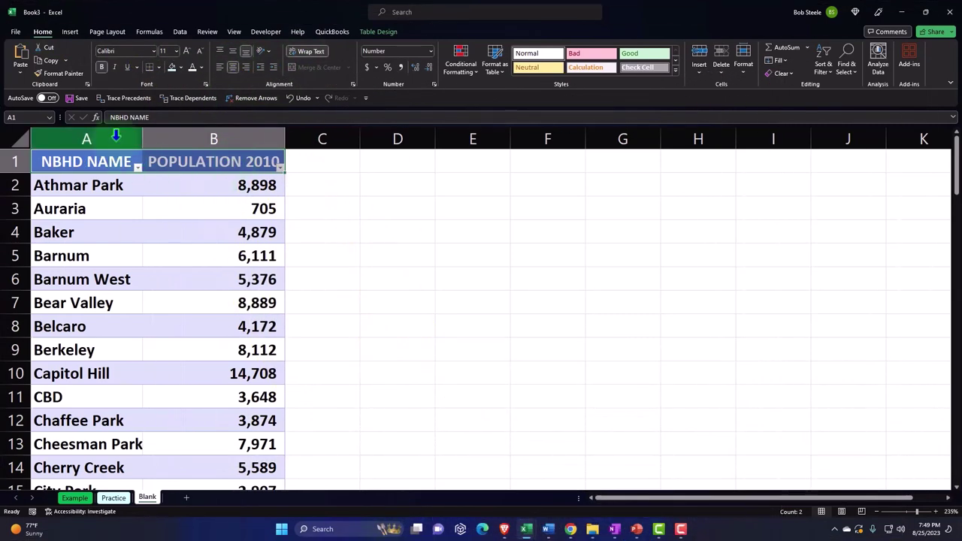
{"action": "left_click", "coordinate": [215, 137]}
{"action": "left_click_drag", "start_coordinate": [283, 138], "coordinate": [247, 139]}
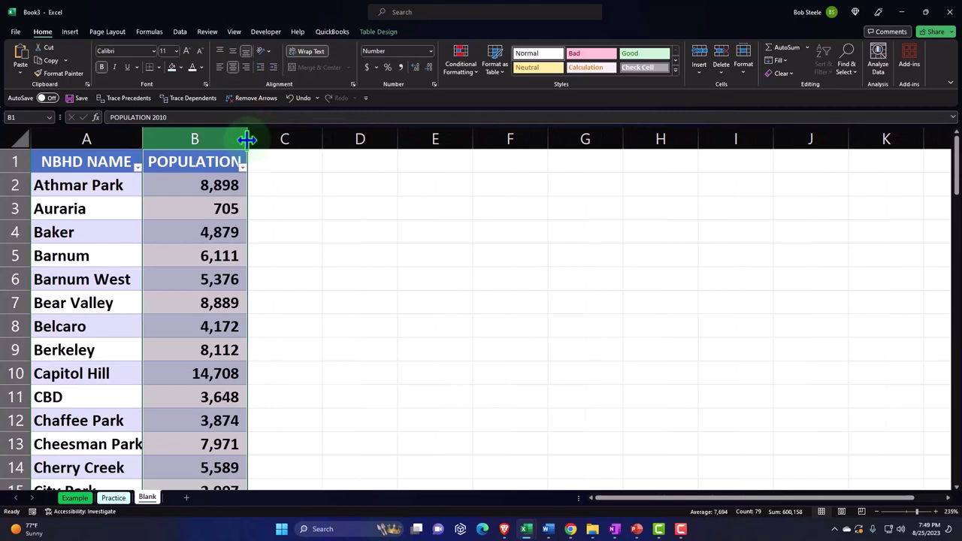
Sort names A to Z, then population smallest to largest, finally largest to smallest
{"action": "left_click", "coordinate": [85, 190]}
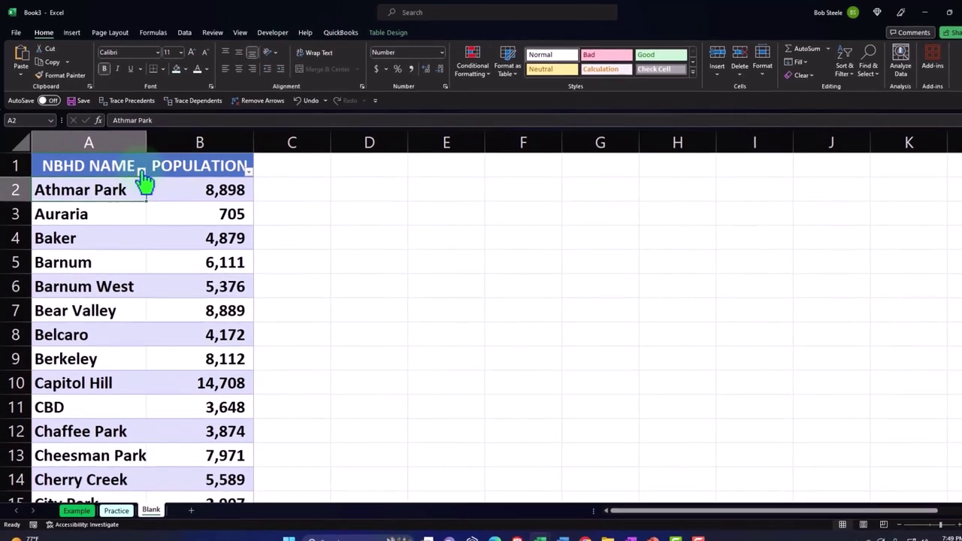
{"action": "left_click", "coordinate": [142, 171]}
{"action": "left_click", "coordinate": [116, 188]}
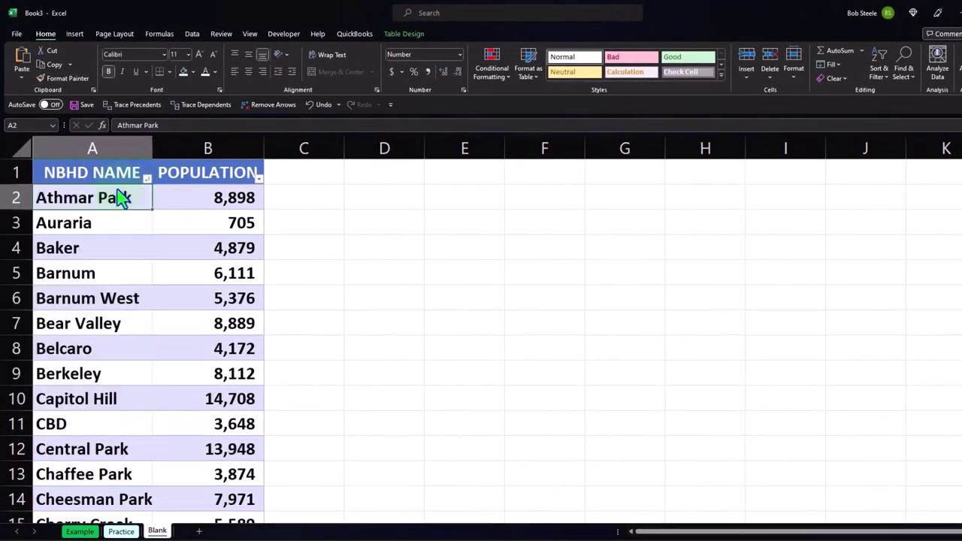
{"action": "left_click", "coordinate": [220, 173]}
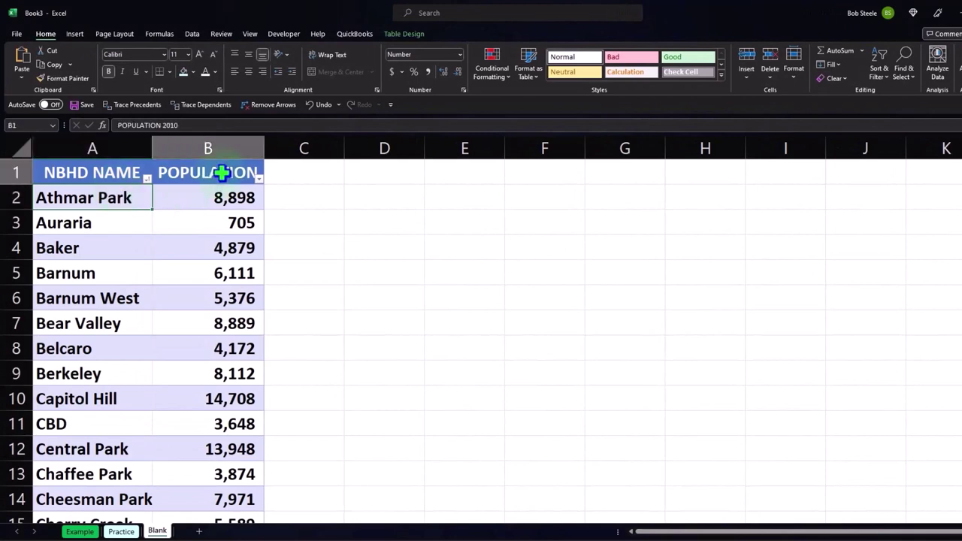
{"action": "left_click", "coordinate": [258, 181]}
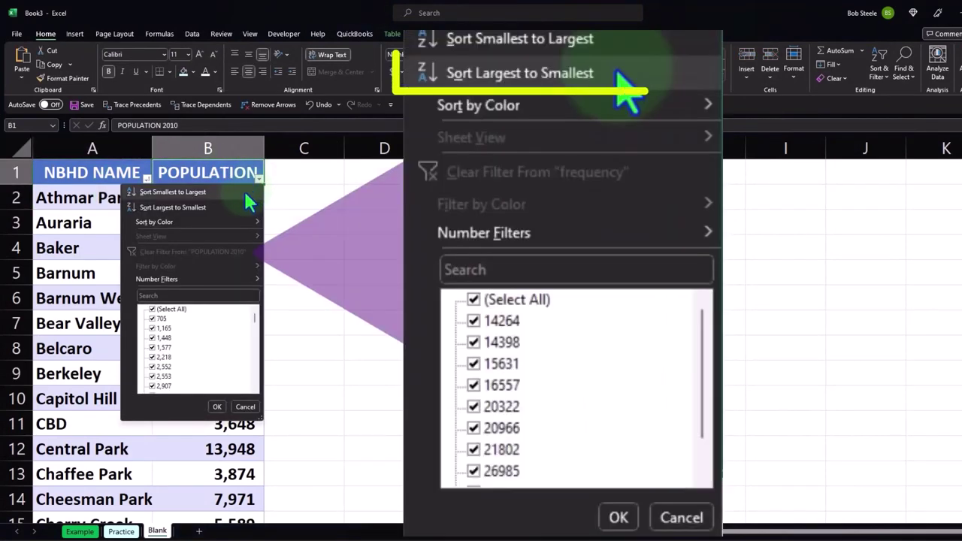
{"action": "left_click", "coordinate": [244, 189]}
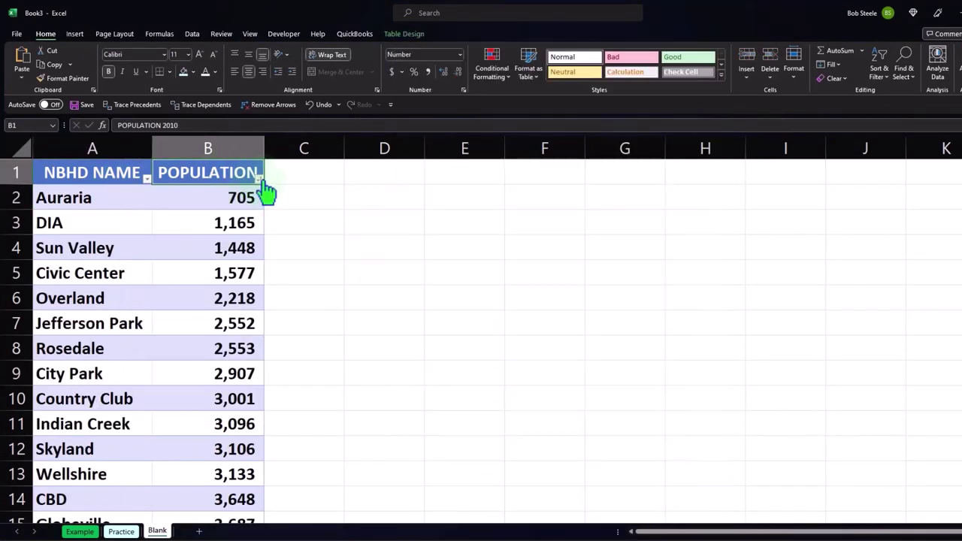
{"action": "left_click", "coordinate": [259, 179]}
{"action": "left_click", "coordinate": [230, 209]}
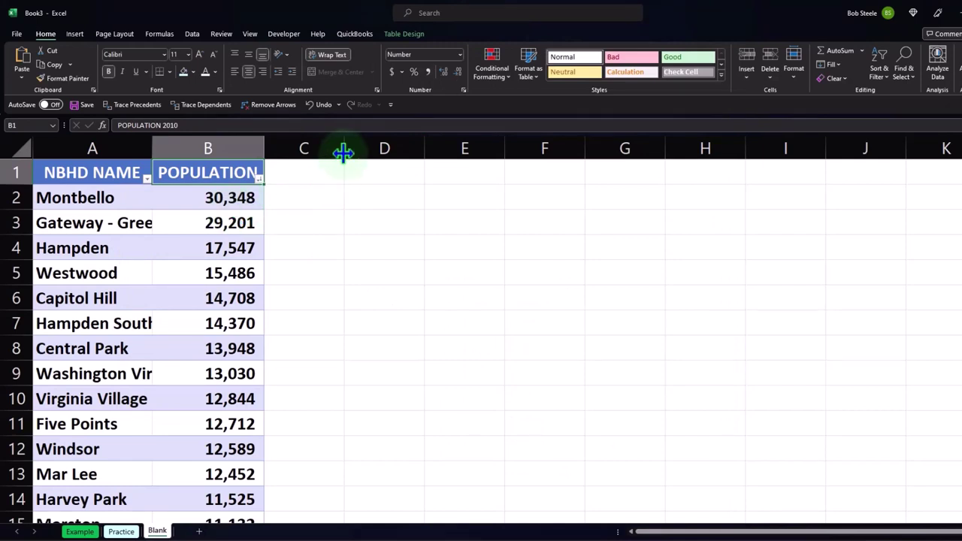
Shrink column C to a thin spacer and widen column D for labels
{"action": "left_click_drag", "start_coordinate": [343, 154], "coordinate": [280, 163]}
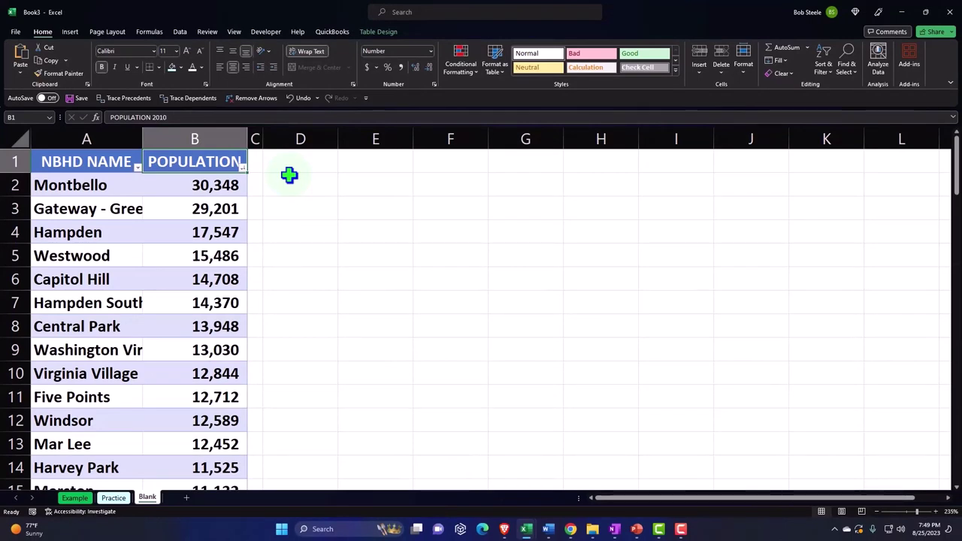
{"action": "left_click_drag", "start_coordinate": [338, 143], "coordinate": [437, 148]}
{"action": "left_click", "coordinate": [340, 188]}
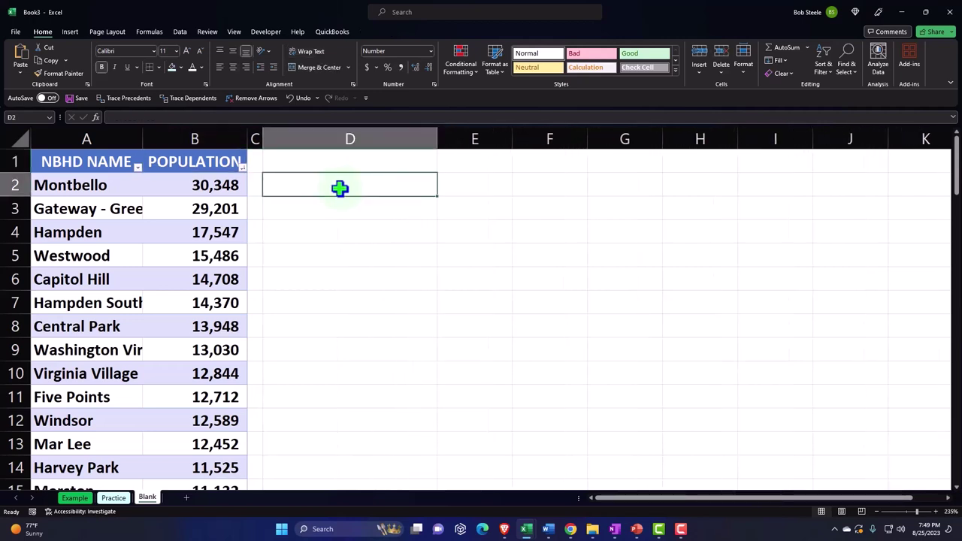
Enter the labels Mean - Average, Min, Q1 and Median Q2 in D2:D5
{"action": "type", "text": "Mean "}
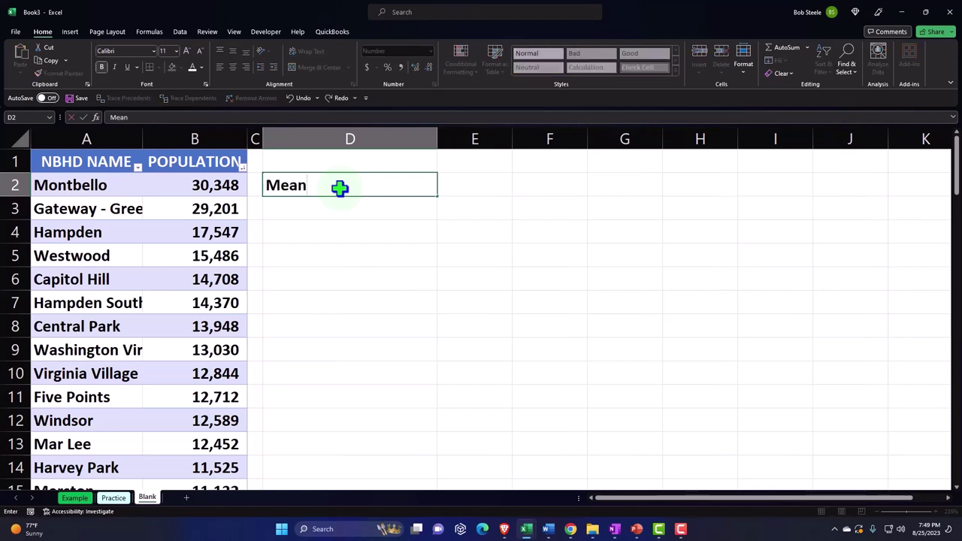
{"action": "type", "text": "- Average"}
{"action": "key", "text": "Return"}
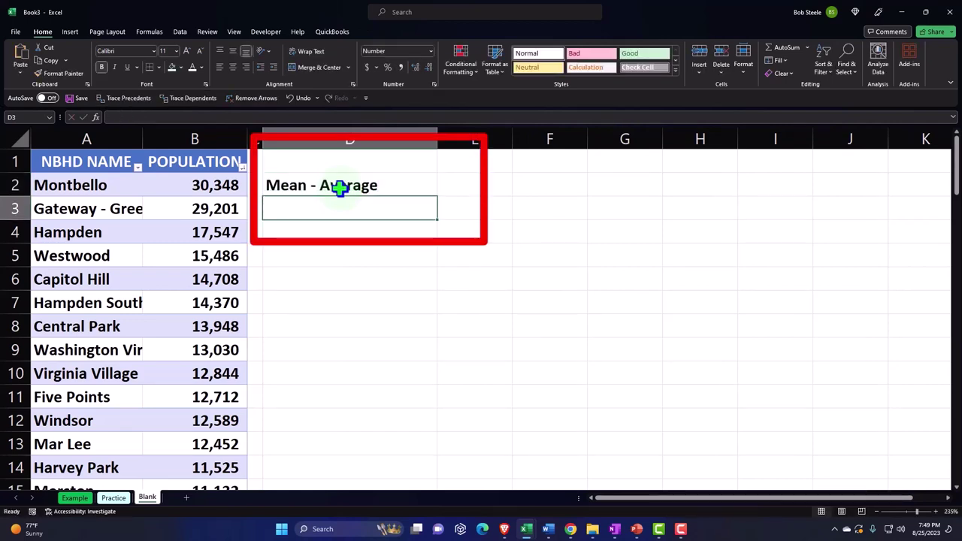
{"action": "type", "text": "Min"}
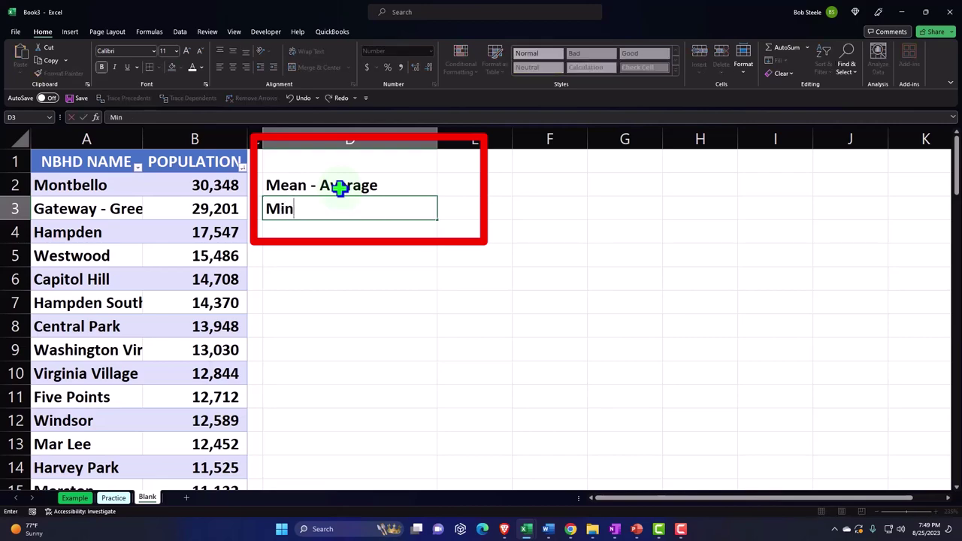
{"action": "key", "text": "Return"}
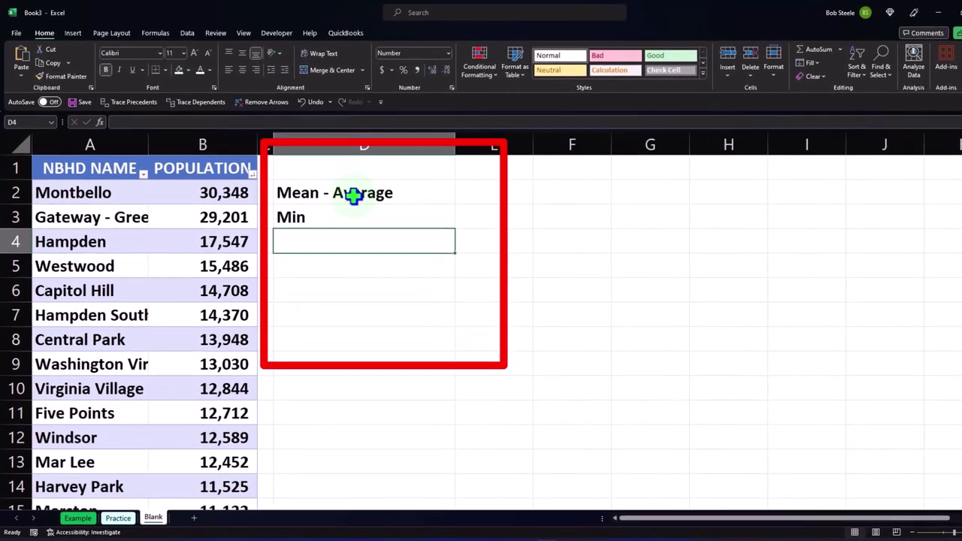
{"action": "type", "text": "Q1"}
{"action": "key", "text": "Return"}
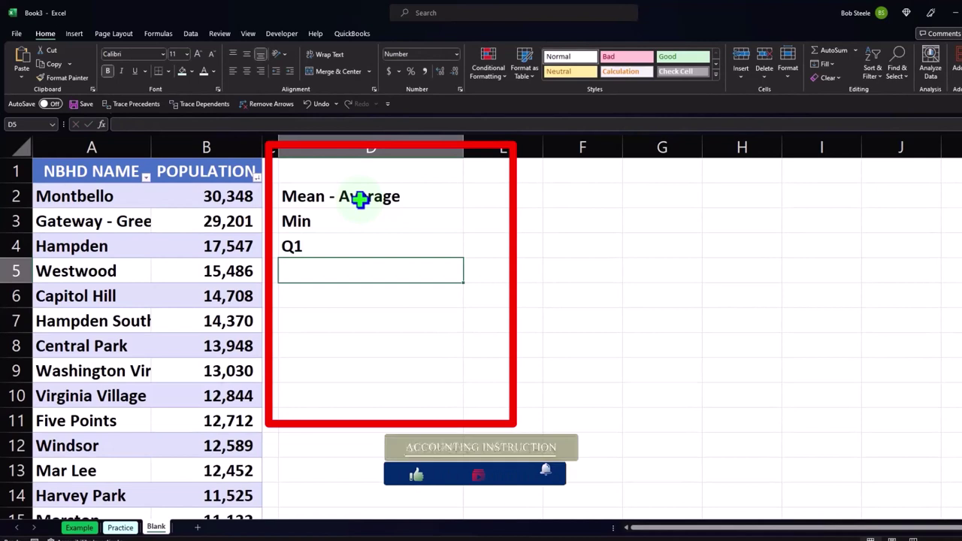
{"action": "type", "text": "M"}
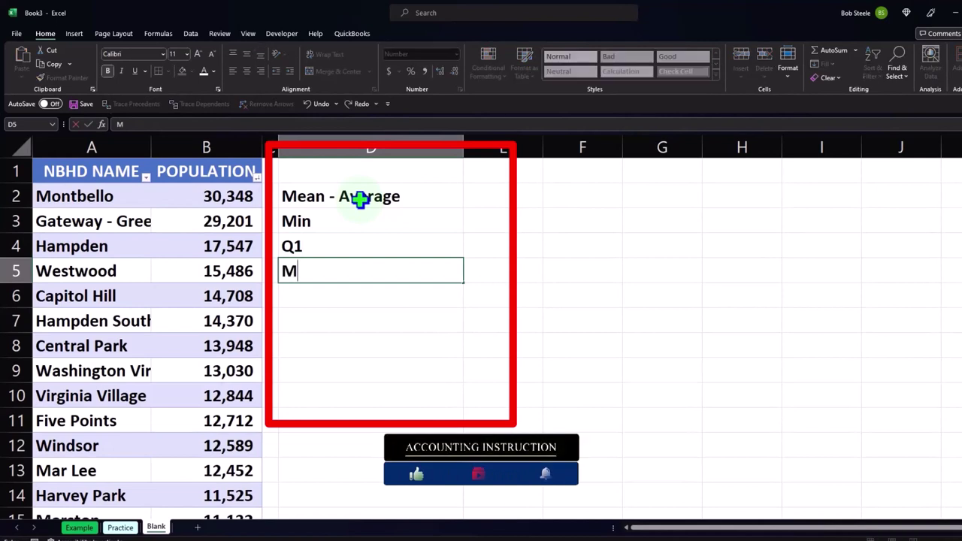
{"action": "type", "text": "edian Q2"}
{"action": "key", "text": "Return"}
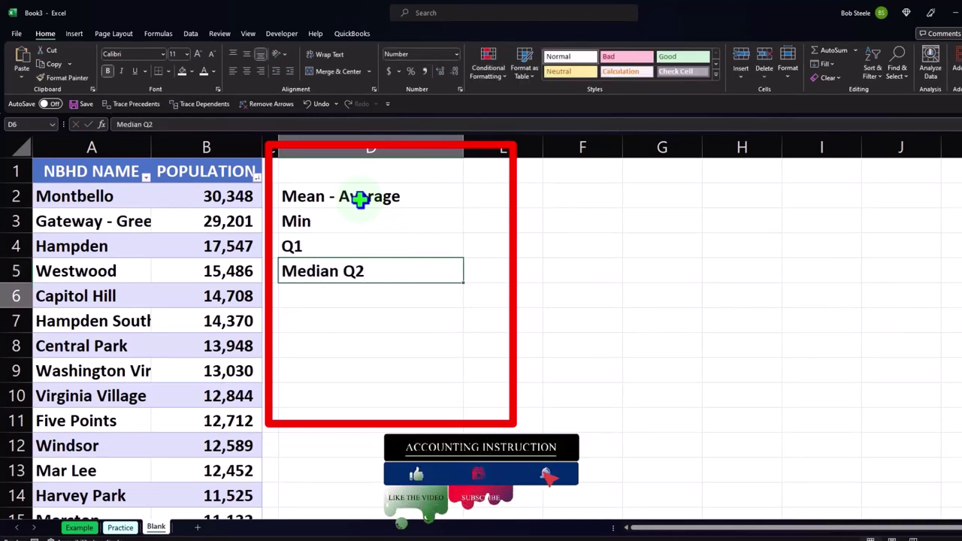
Enter the labels Q3, Max, Standard Deviation Pop and Variance Pop in D6:D9
{"action": "type", "text": "QA"}
{"action": "key", "text": "BackSpace"}
{"action": "type", "text": "3"}
{"action": "key", "text": "Return"}
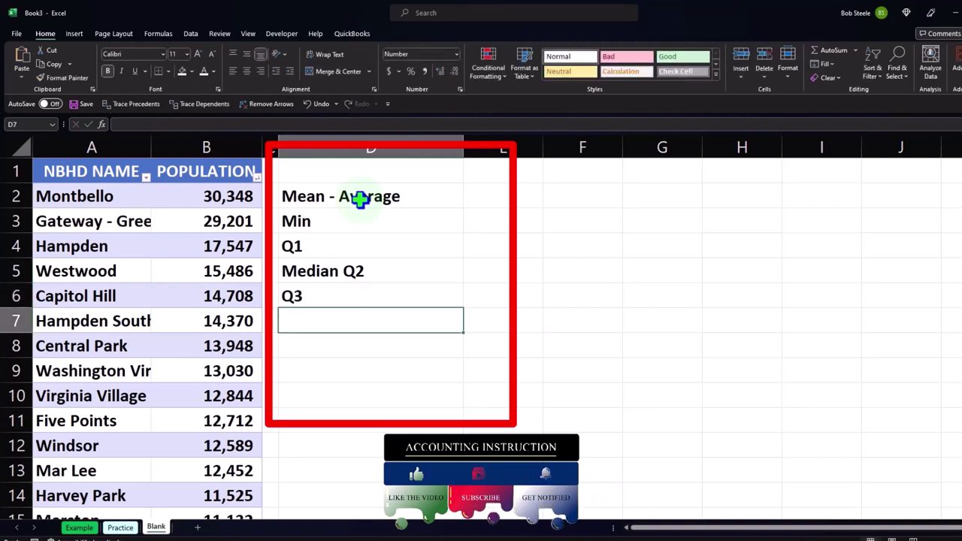
{"action": "type", "text": "Max"}
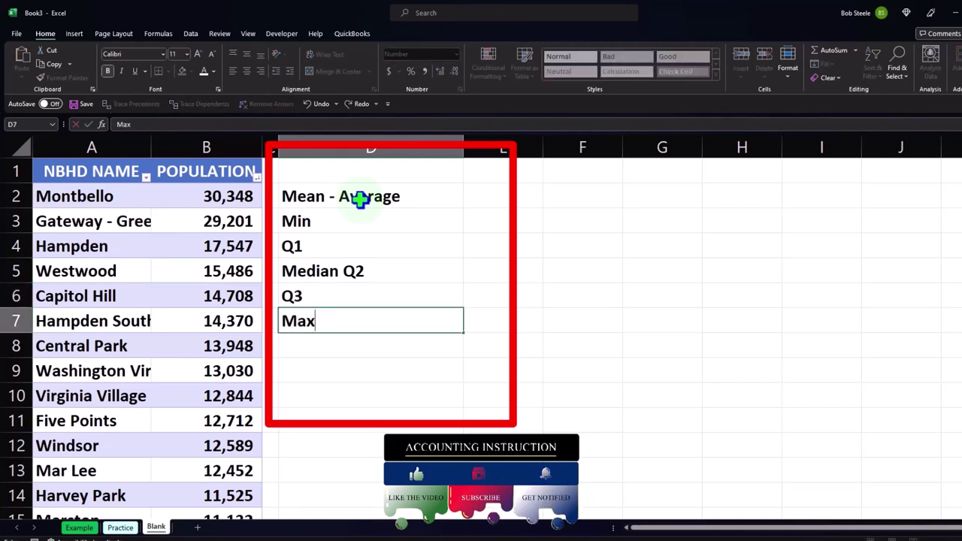
{"action": "key", "text": "Return"}
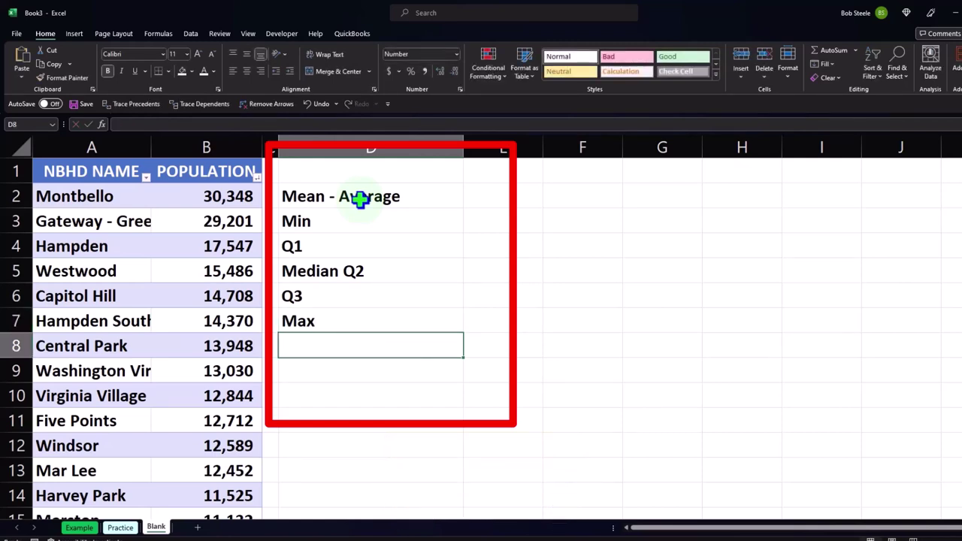
{"action": "type", "text": "Standard"}
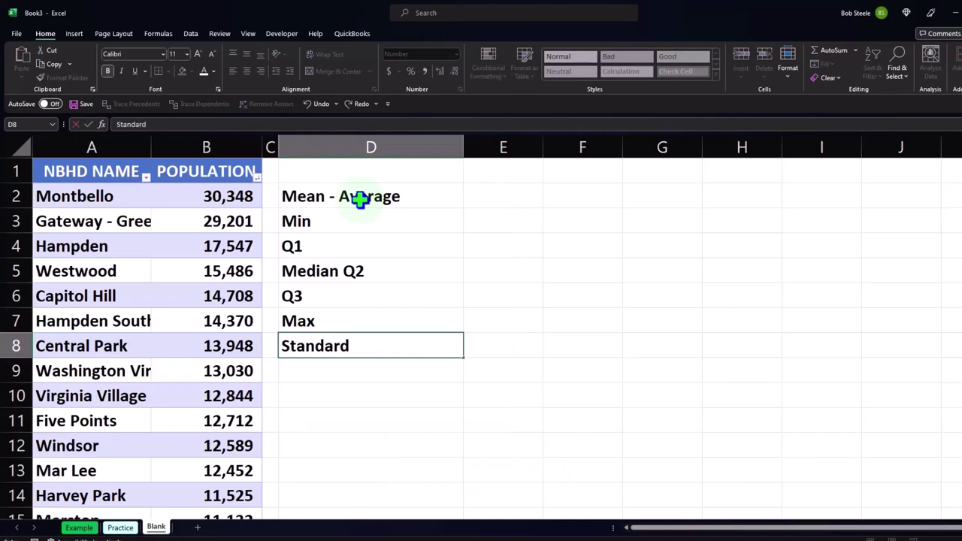
{"action": "type", "text": " Deviation Pop"}
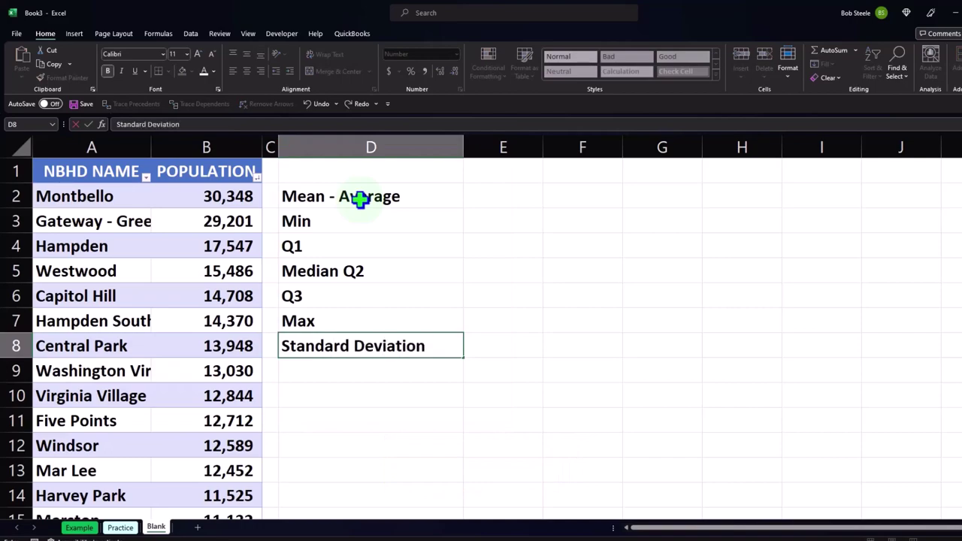
{"action": "key", "text": "Return"}
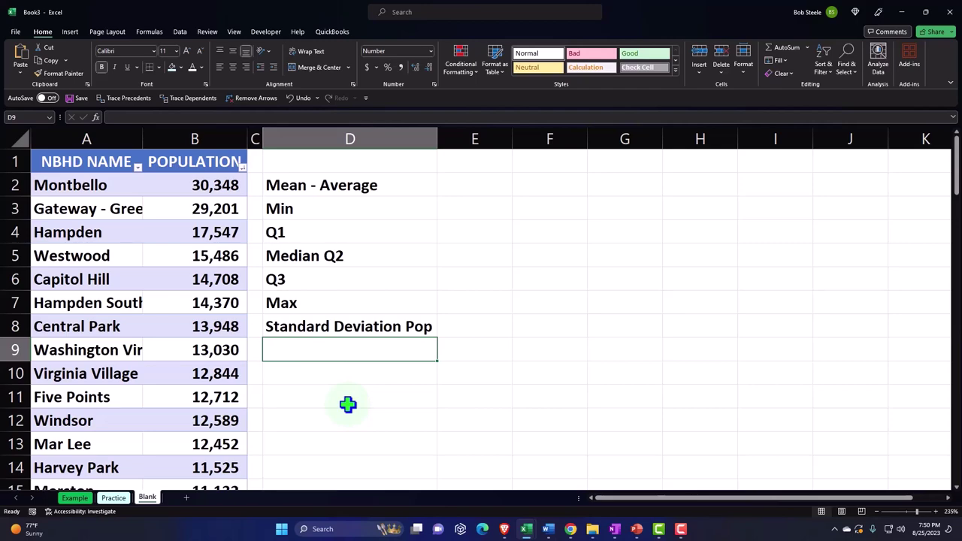
{"action": "type", "text": "Variance"}
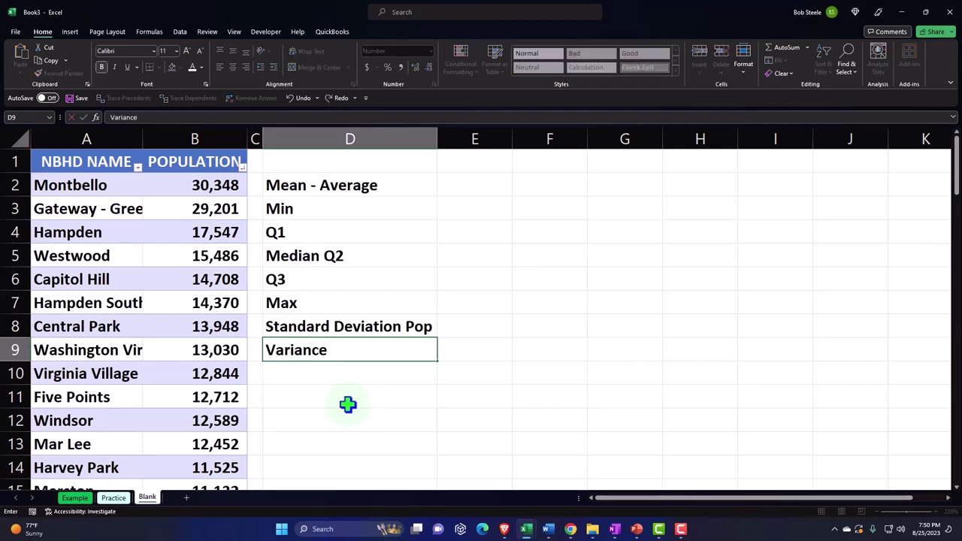
{"action": "type", "text": " Pop"}
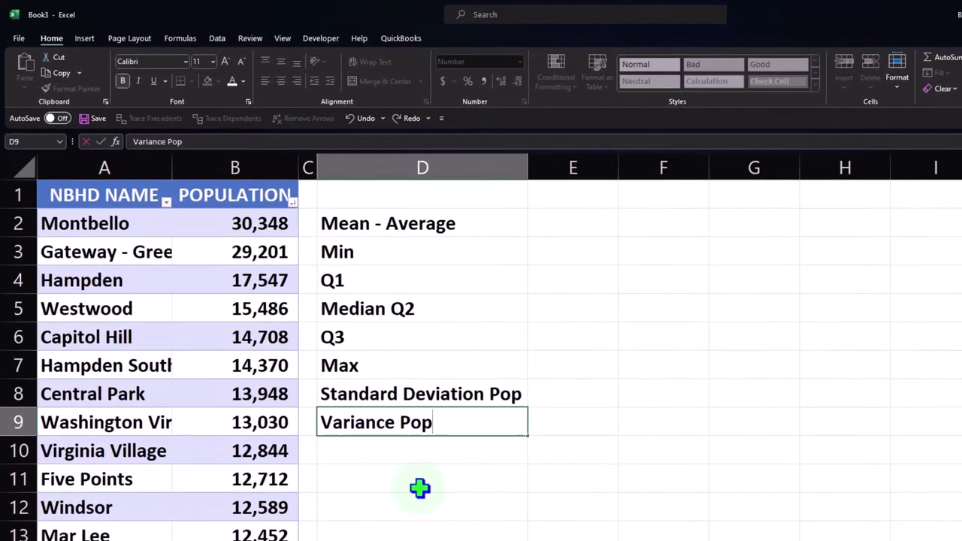
{"action": "key", "text": "Return"}
{"action": "key", "text": "Right"}
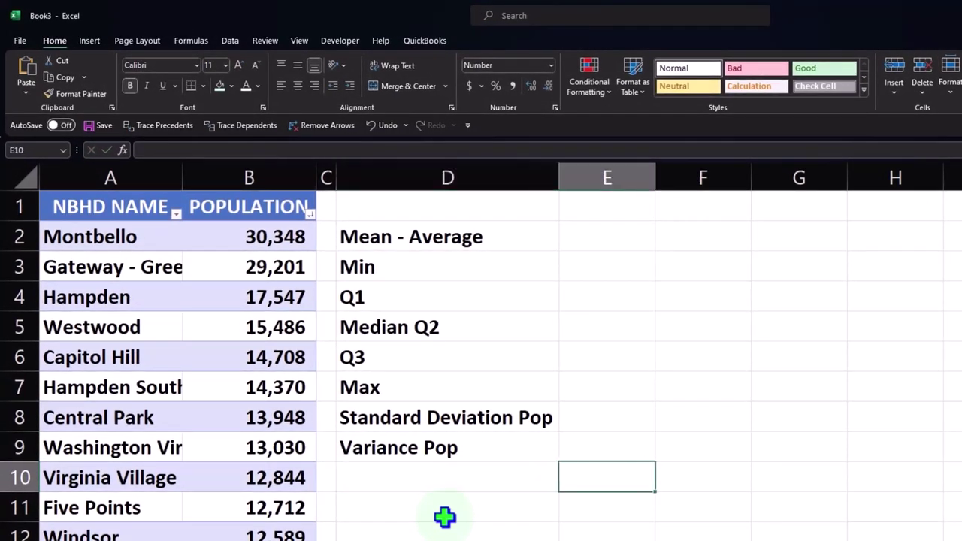
Put an AVERAGE formula over POPULATION 2010 in E2, giving 7,694
{"action": "key", "text": "Up"}
{"action": "key", "text": "Up"}
{"action": "key", "text": "Up"}
{"action": "key", "text": "Up"}
{"action": "key", "text": "Up"}
{"action": "key", "text": "Up"}
{"action": "key", "text": "Up"}
{"action": "key", "text": "Up"}
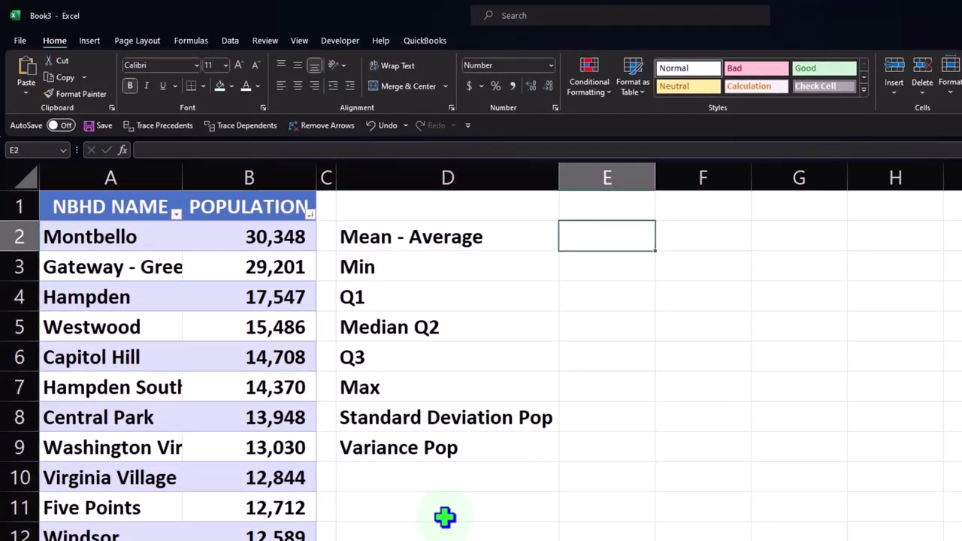
{"action": "type", "text": "="}
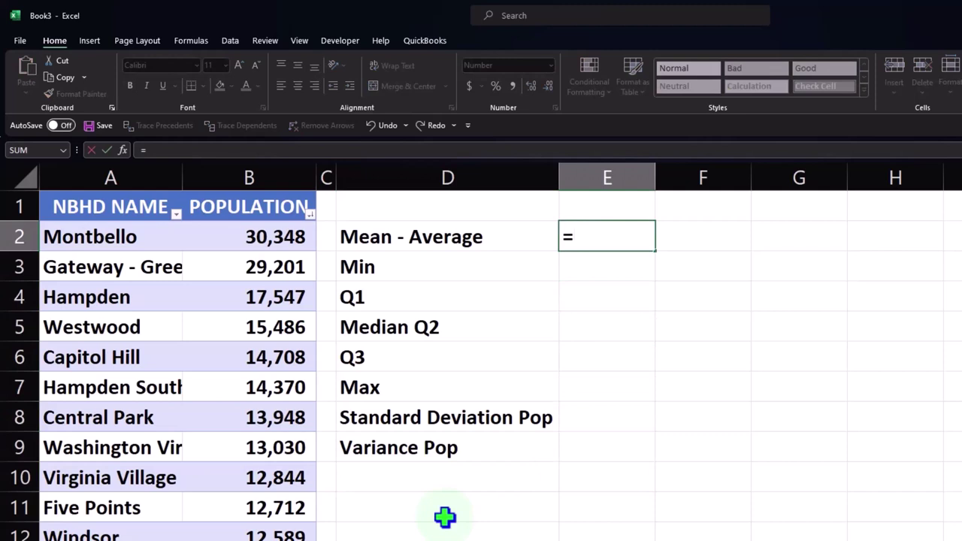
{"action": "type", "text": "averag"}
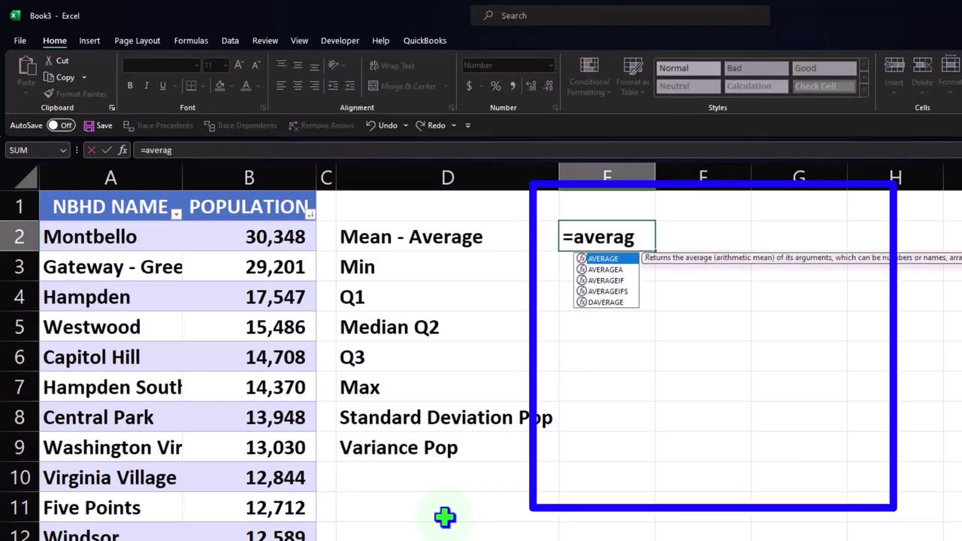
{"action": "double_click", "coordinate": [601, 259]}
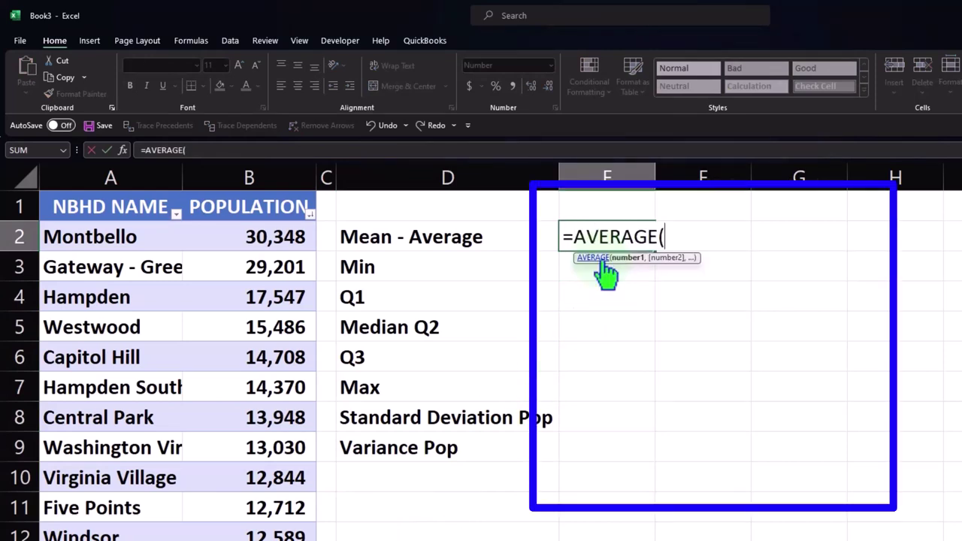
{"action": "left_click", "coordinate": [263, 182]}
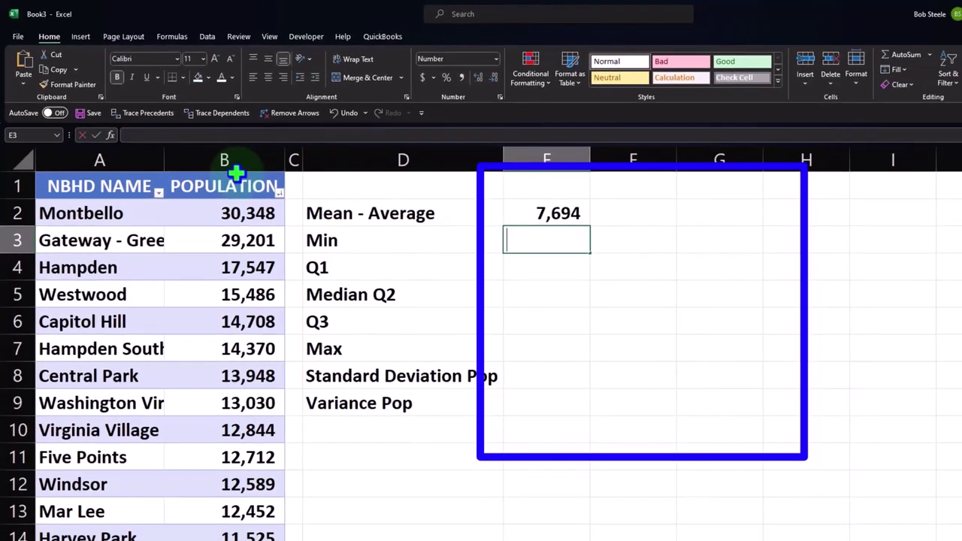
Add a MIN formula in E3 showing 705, and re-sort population smallest first
{"action": "type", "text": "="}
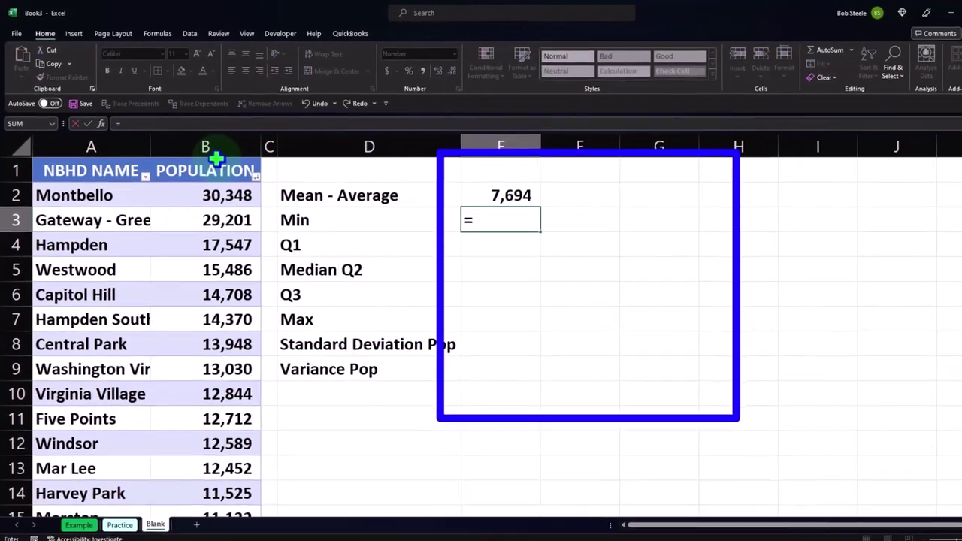
{"action": "type", "text": "min("}
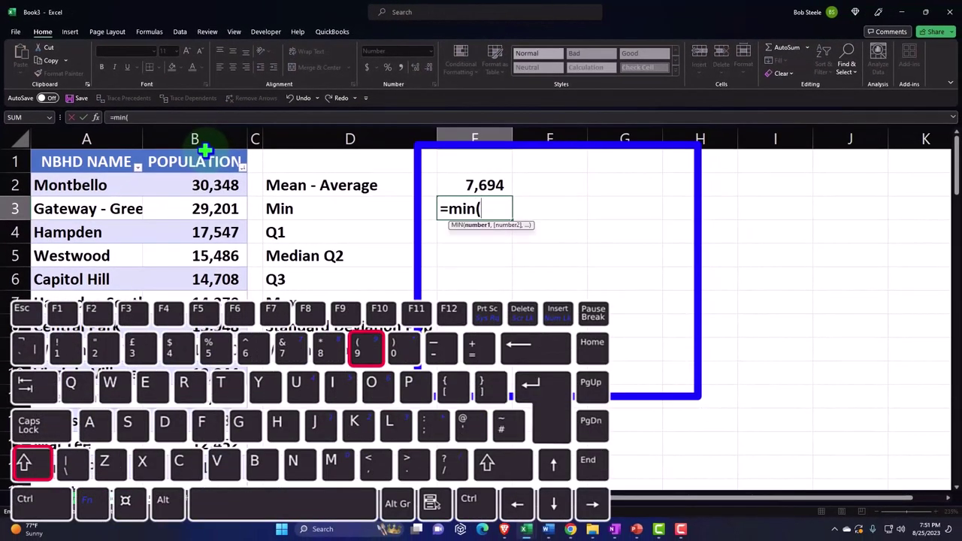
{"action": "left_click", "coordinate": [205, 150]}
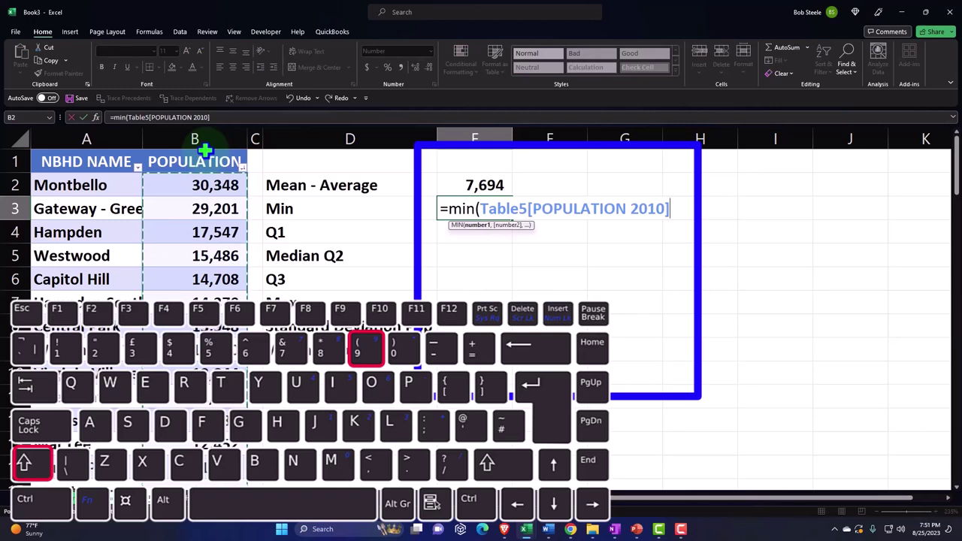
{"action": "key", "text": "Return"}
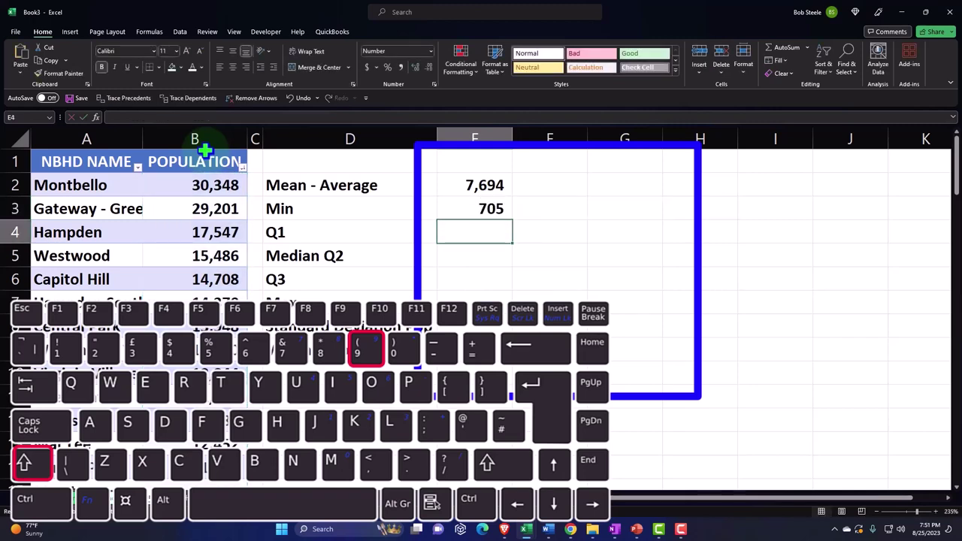
{"action": "left_click", "coordinate": [242, 167]}
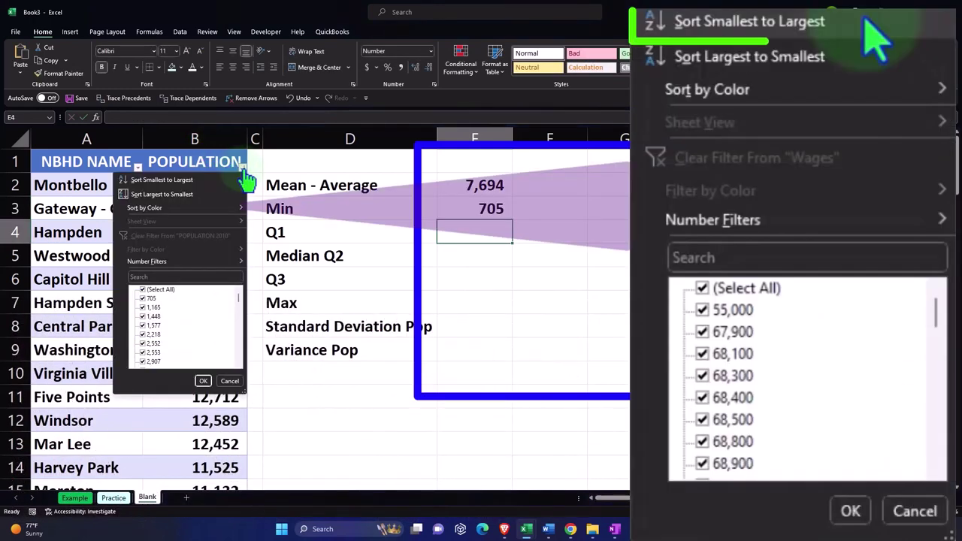
{"action": "left_click", "coordinate": [175, 183]}
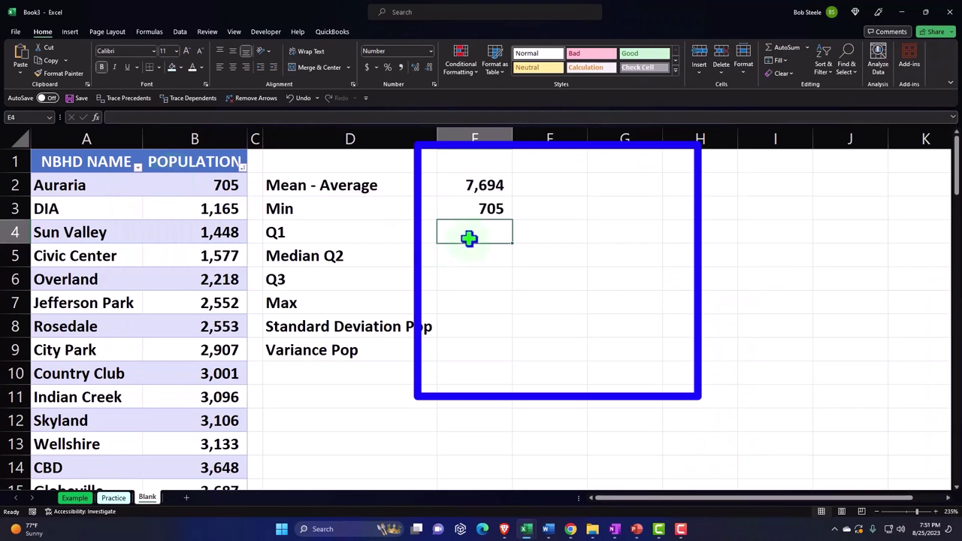
Enter =QUARTILE.EXC(Table5[POPULATION 2010],1) in E4 for Q1, giving 4,114
{"action": "type", "text": "=q"}
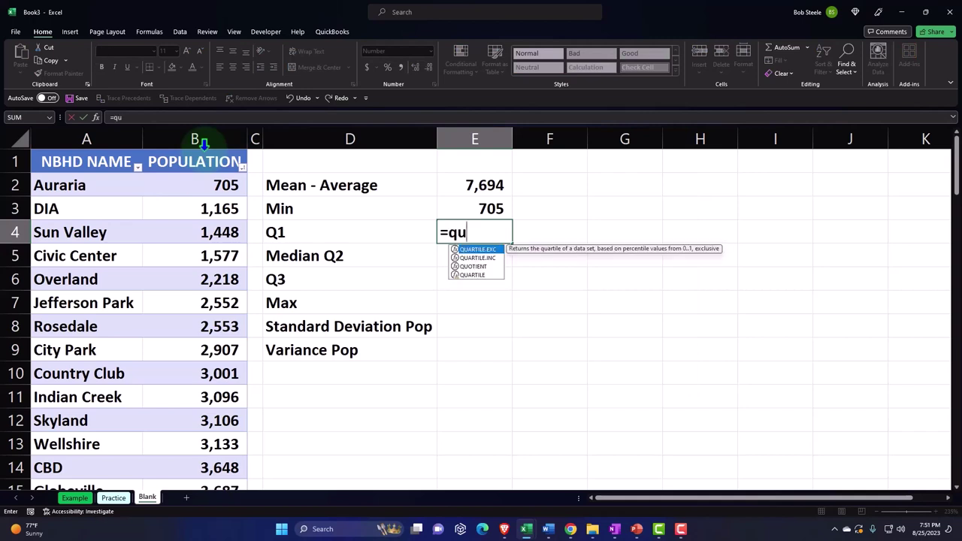
{"action": "type", "text": "u"}
{"action": "key", "text": "Tab"}
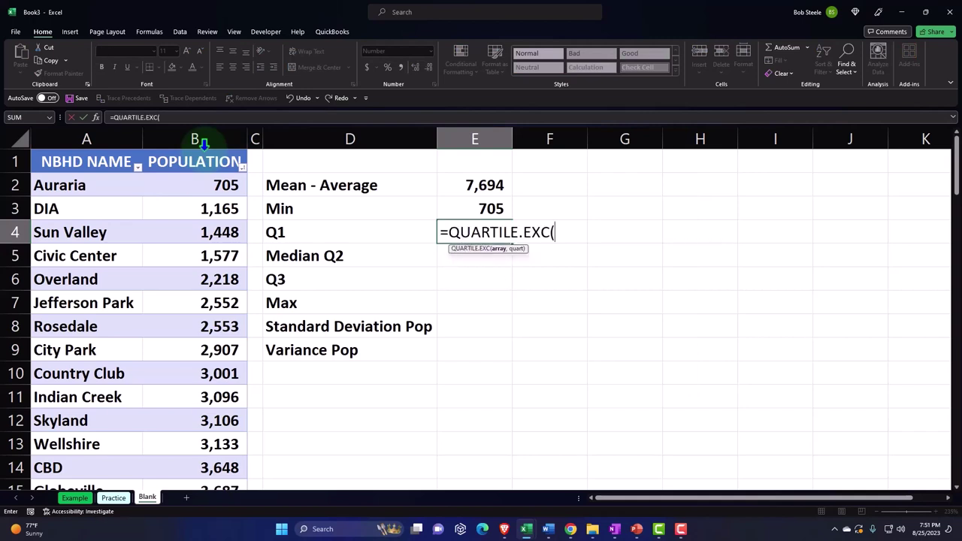
{"action": "left_click", "coordinate": [203, 143]}
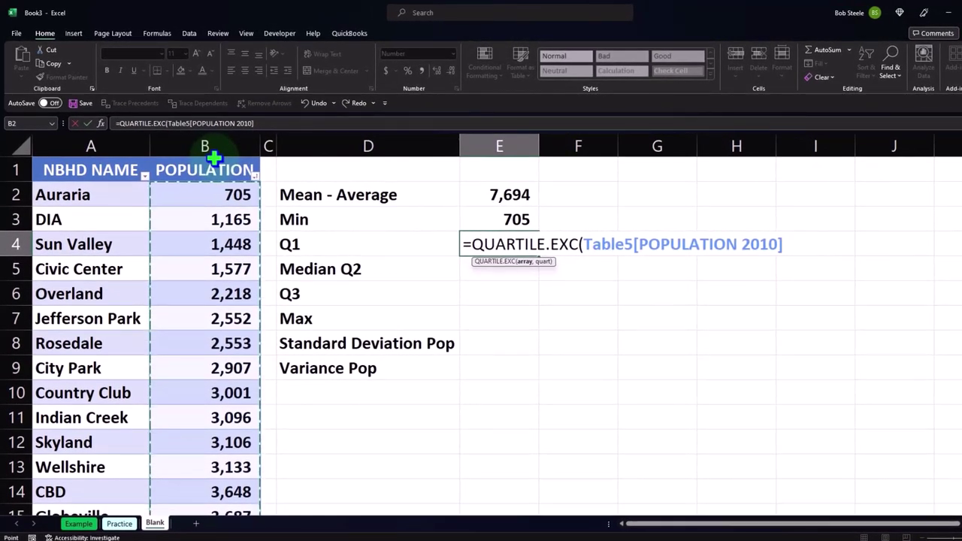
{"action": "type", "text": ",1"}
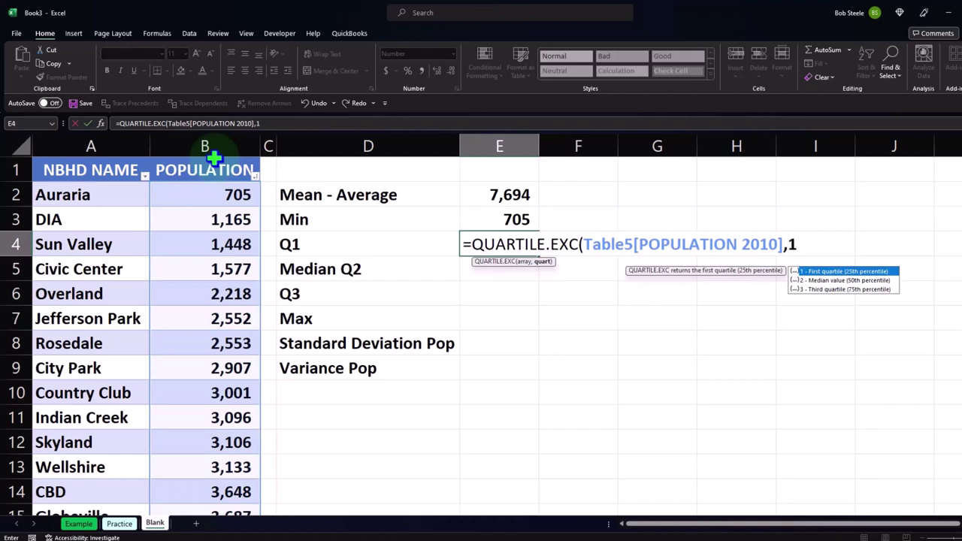
{"action": "key", "text": "Return"}
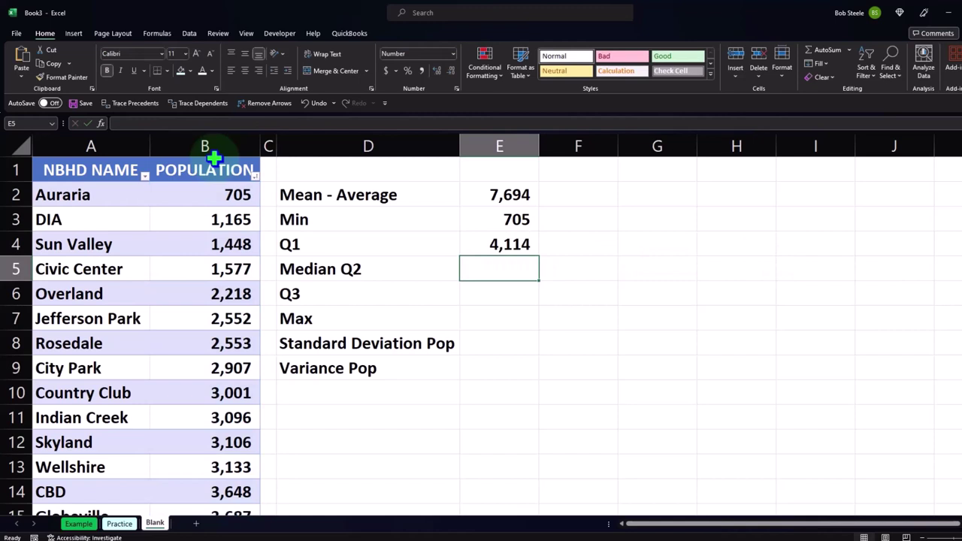
Enter =MEDIAN(Table5[POPULATION 2010]) in E5, giving 6,702
{"action": "type", "text": "=me"}
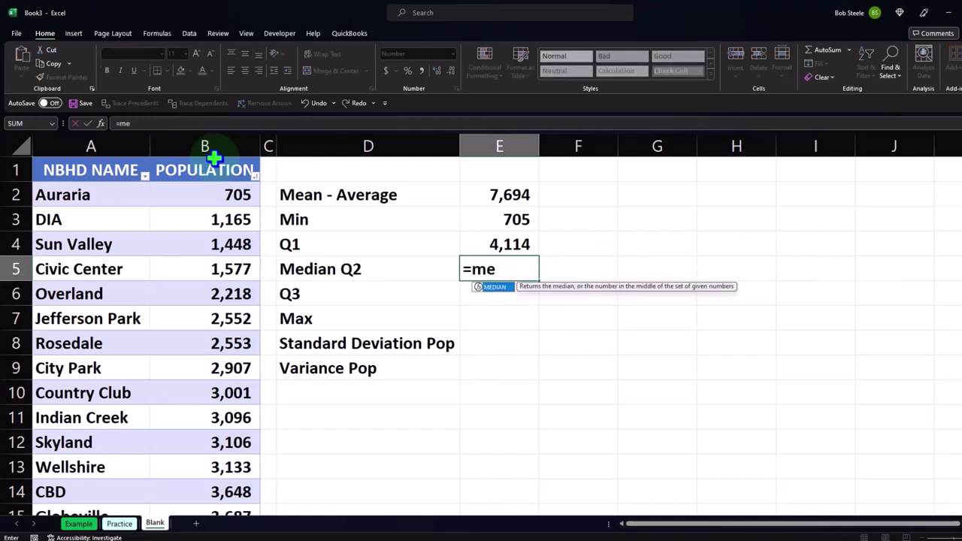
{"action": "key", "text": "Tab"}
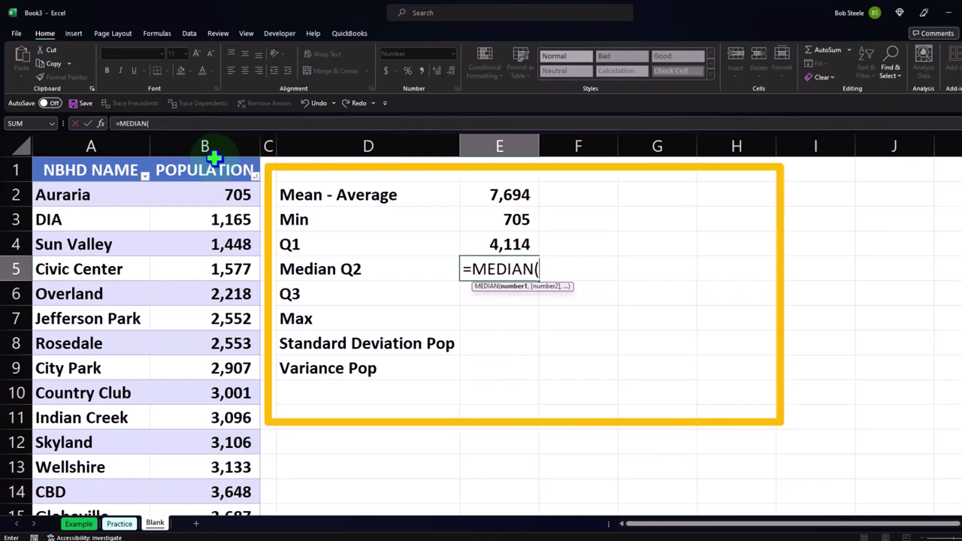
{"action": "left_click", "coordinate": [215, 157]}
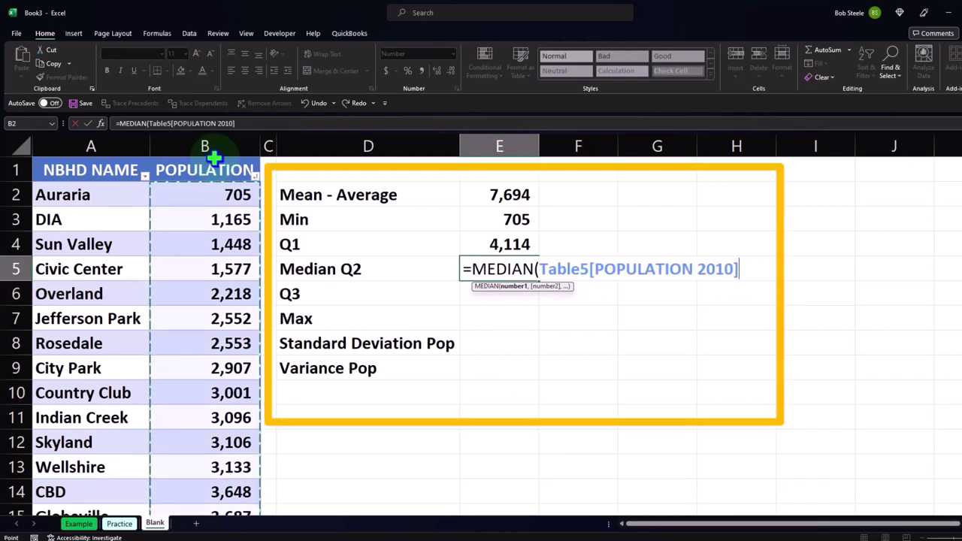
{"action": "key", "text": "Return"}
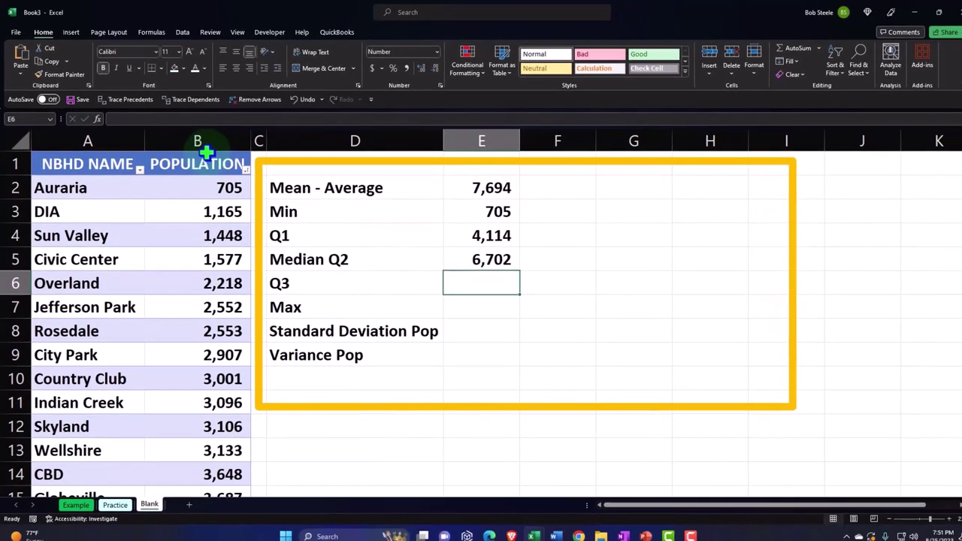
Enter =QUARTILE.EXC(Table5[POPULATION 2010],3) in E6 for Q3, giving 9,730
{"action": "type", "text": "=qu"}
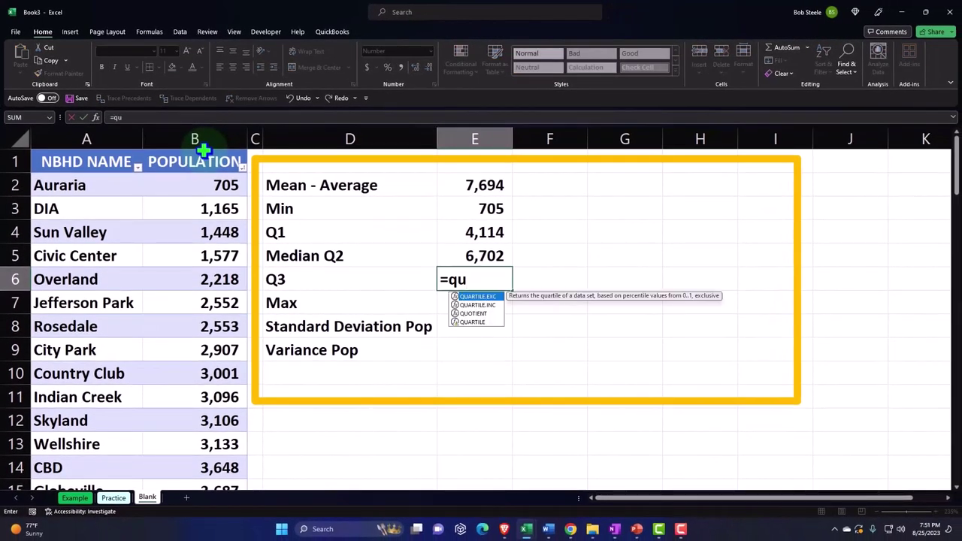
{"action": "key", "text": "Tab"}
{"action": "left_click", "coordinate": [203, 150]}
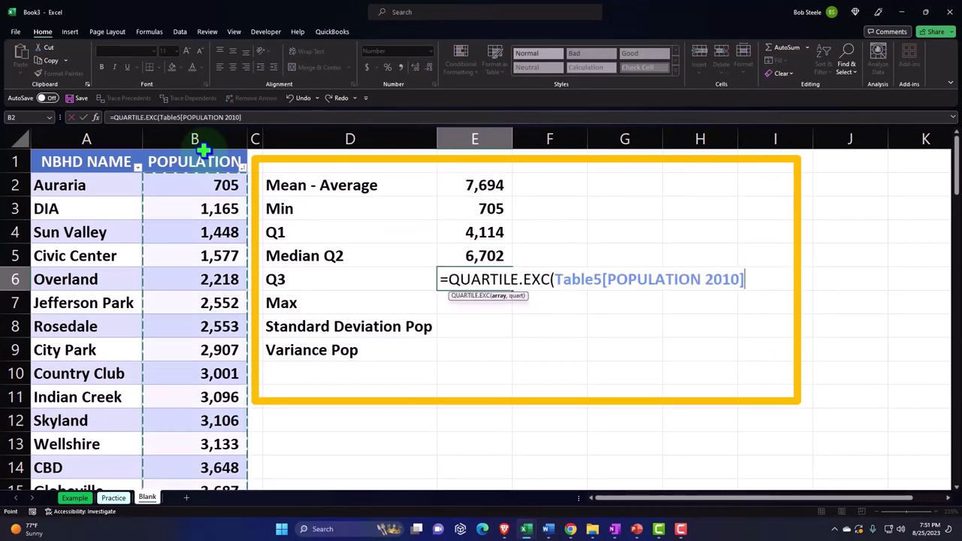
{"action": "type", "text": ",3"}
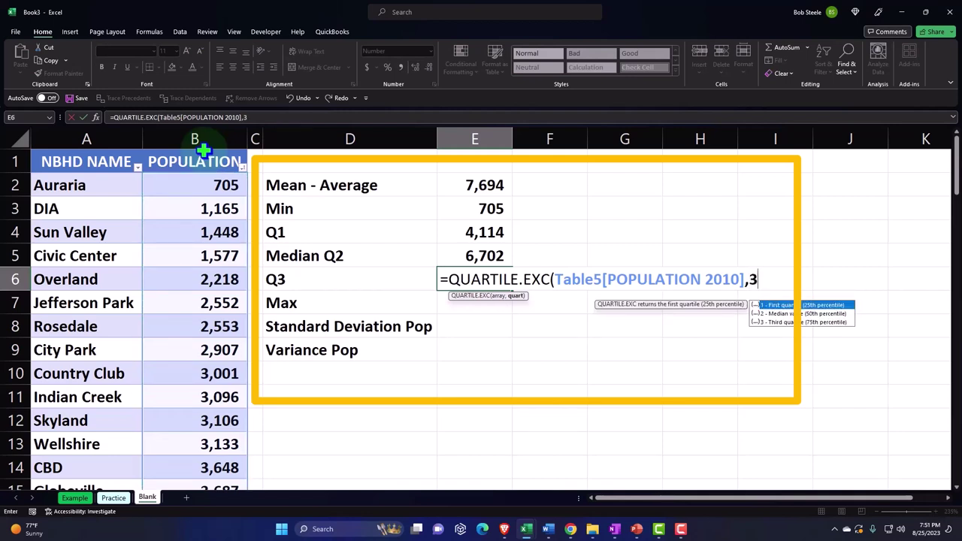
{"action": "key", "text": "Return"}
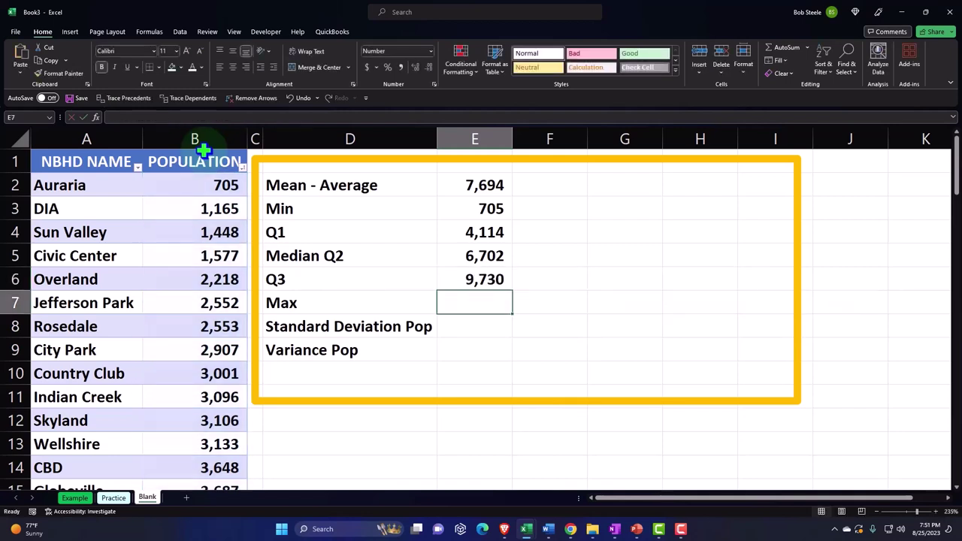
Enter =MAX(Table5[POPULATION 2010]) in E7, giving 30,348
{"action": "type", "text": "="}
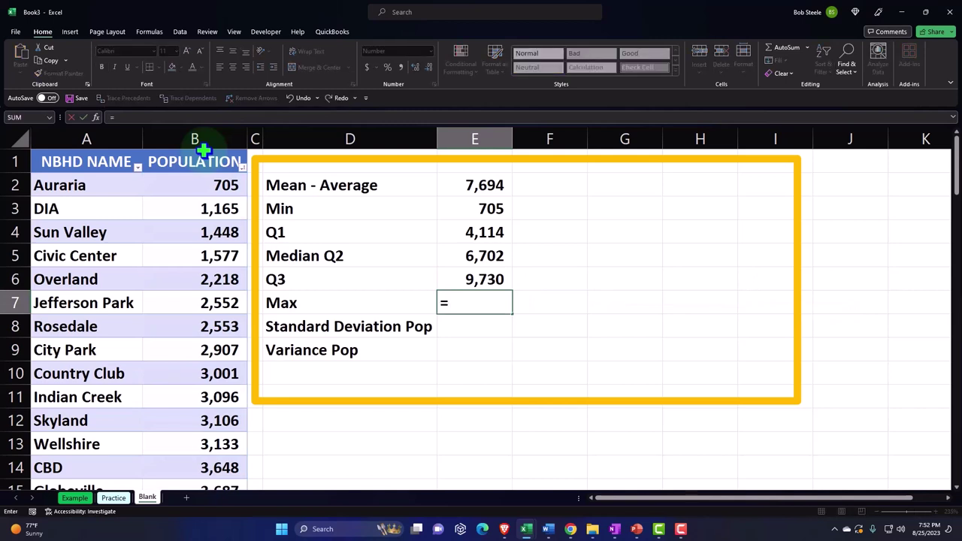
{"action": "type", "text": "max"}
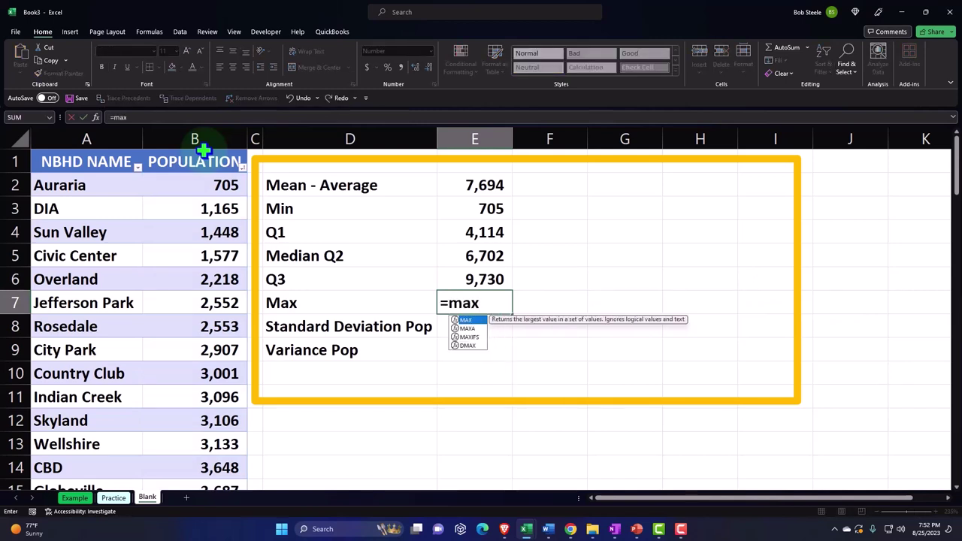
{"action": "type", "text": "("}
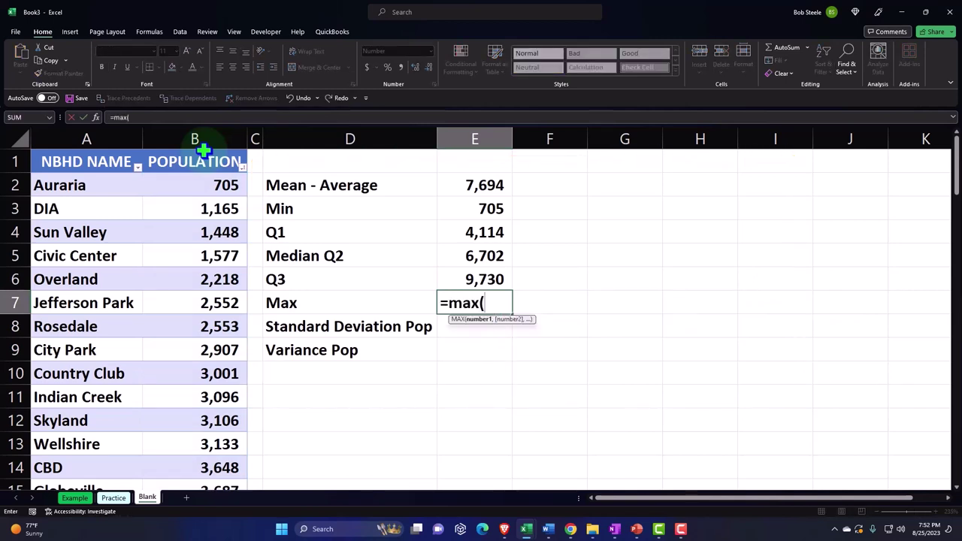
{"action": "left_click", "coordinate": [203, 143]}
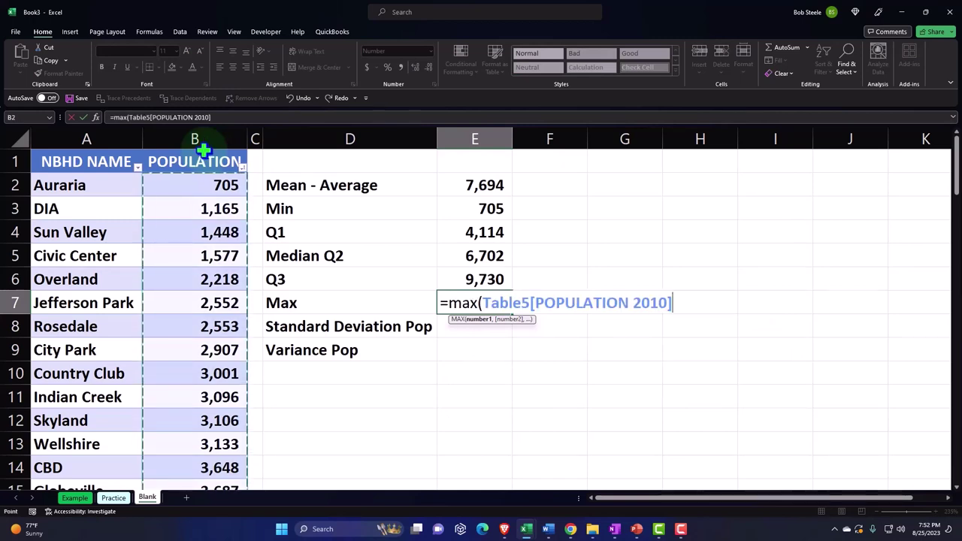
{"action": "key", "text": "Return"}
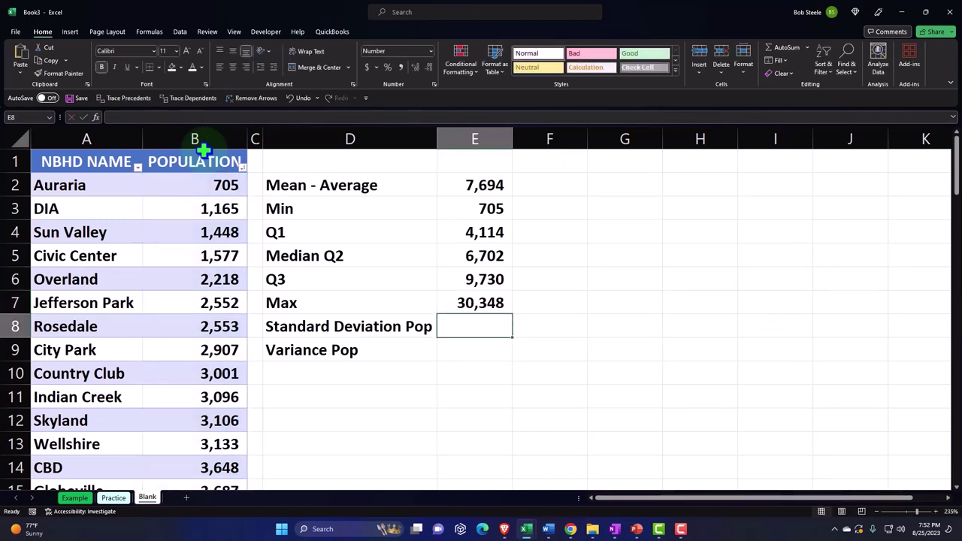
Sort population largest first and enter a STDEV.P formula in E8, giving 5,134
{"action": "left_click", "coordinate": [242, 167]}
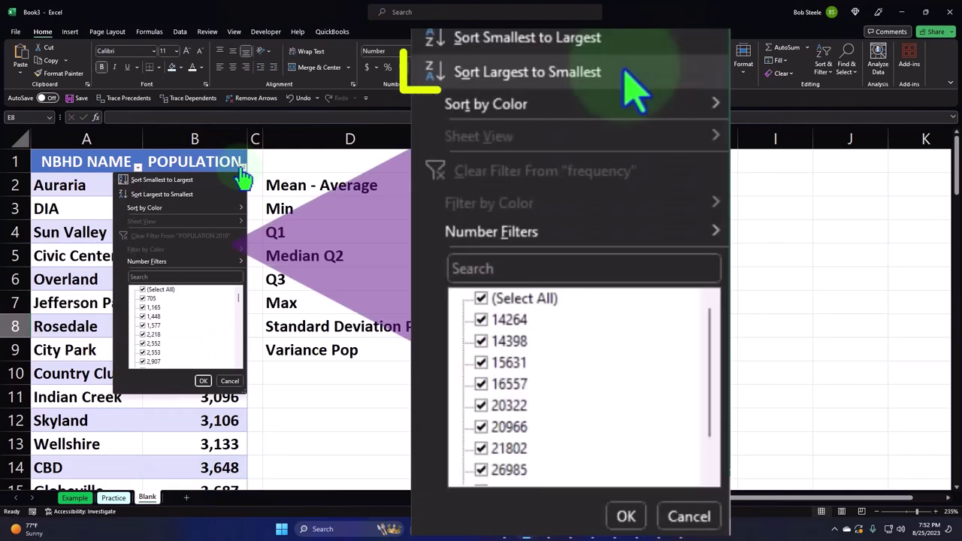
{"action": "left_click", "coordinate": [206, 193]}
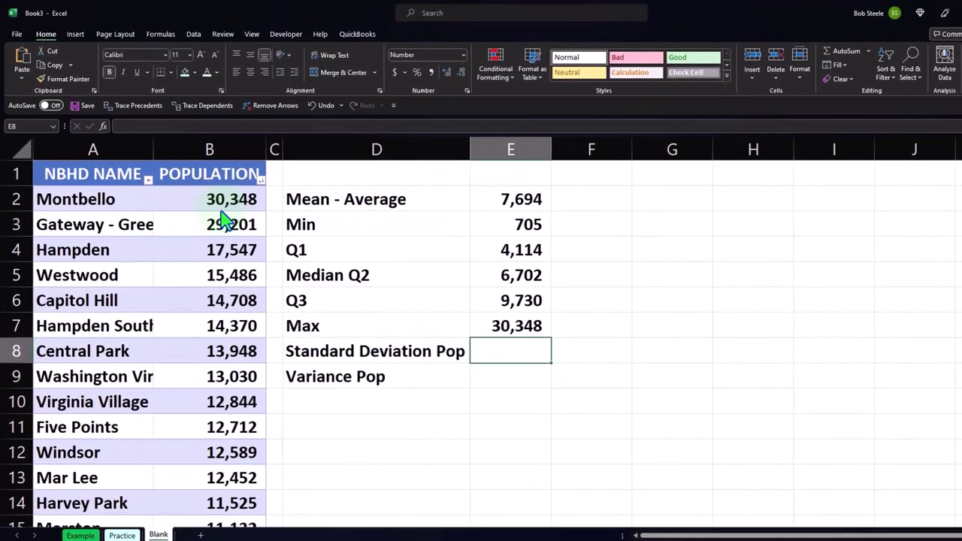
{"action": "type", "text": "st"}
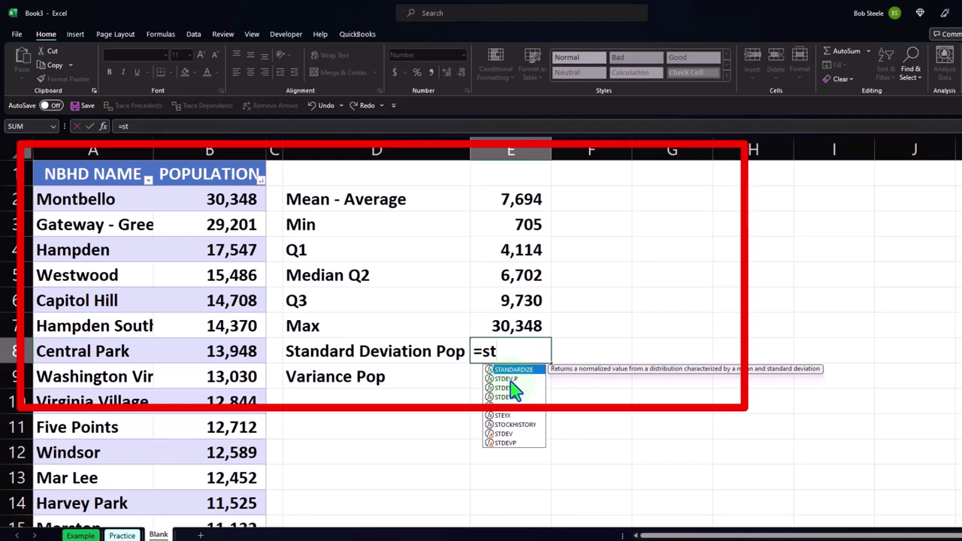
{"action": "left_click", "coordinate": [510, 379]}
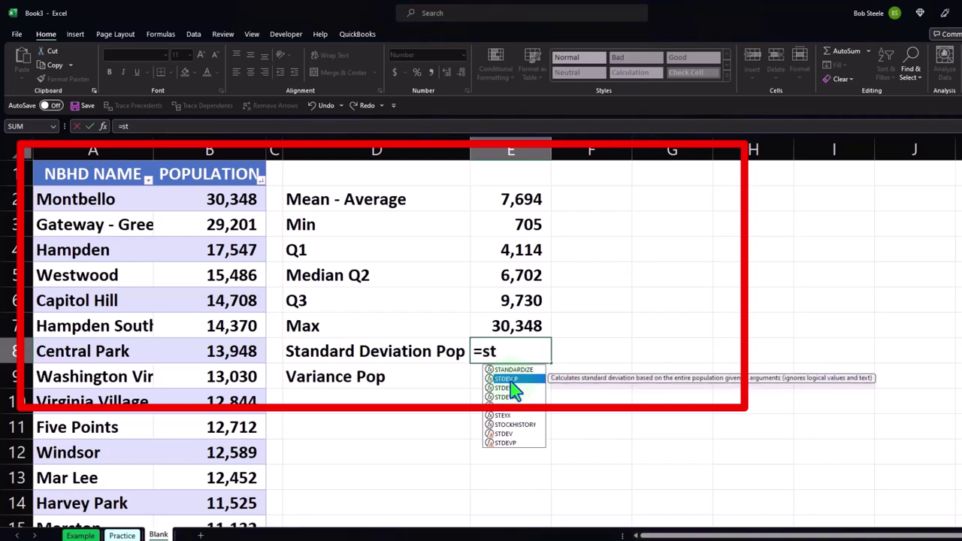
{"action": "double_click", "coordinate": [510, 380]}
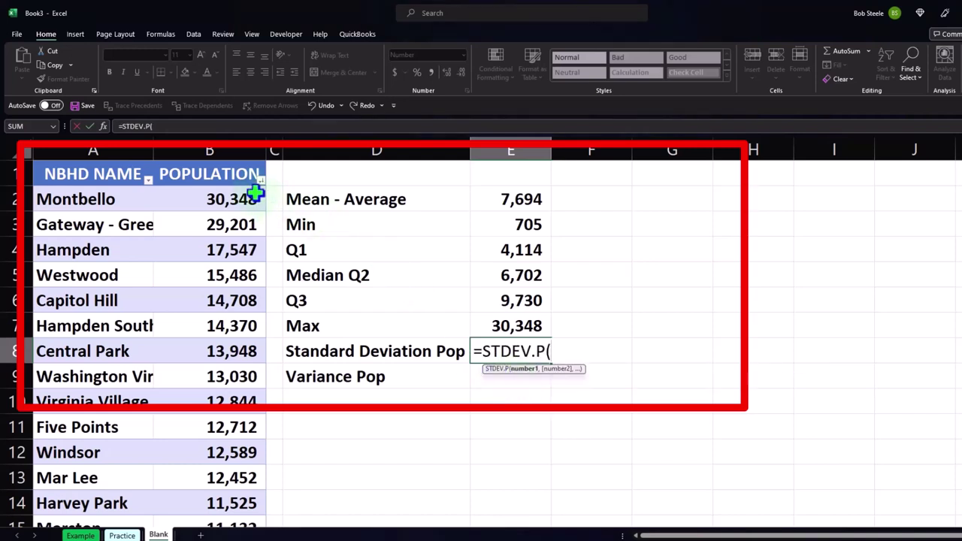
{"action": "left_click", "coordinate": [239, 161]}
{"action": "key", "text": "Return"}
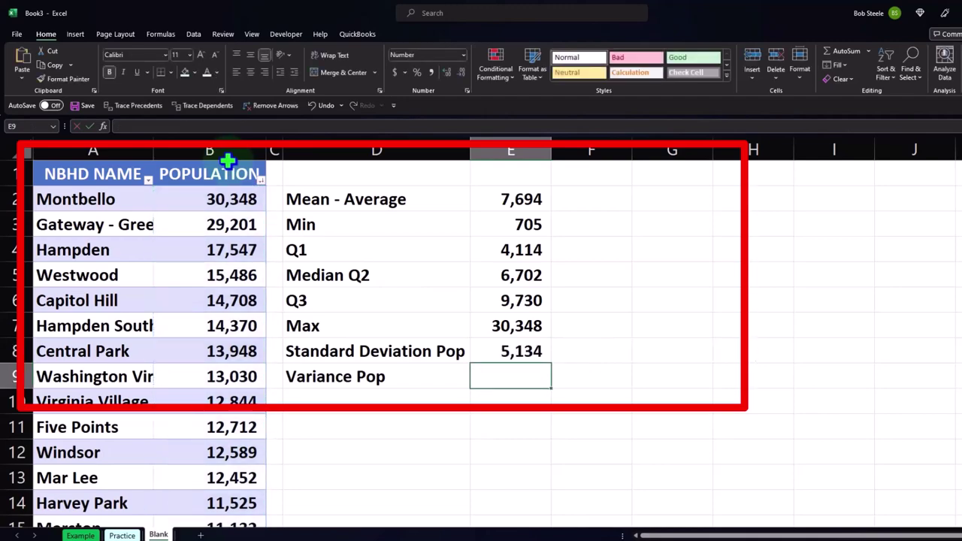
Enter a VAR.S formula over POPULATION 2010 in E9, giving 26,696,143
{"action": "type", "text": "=var"}
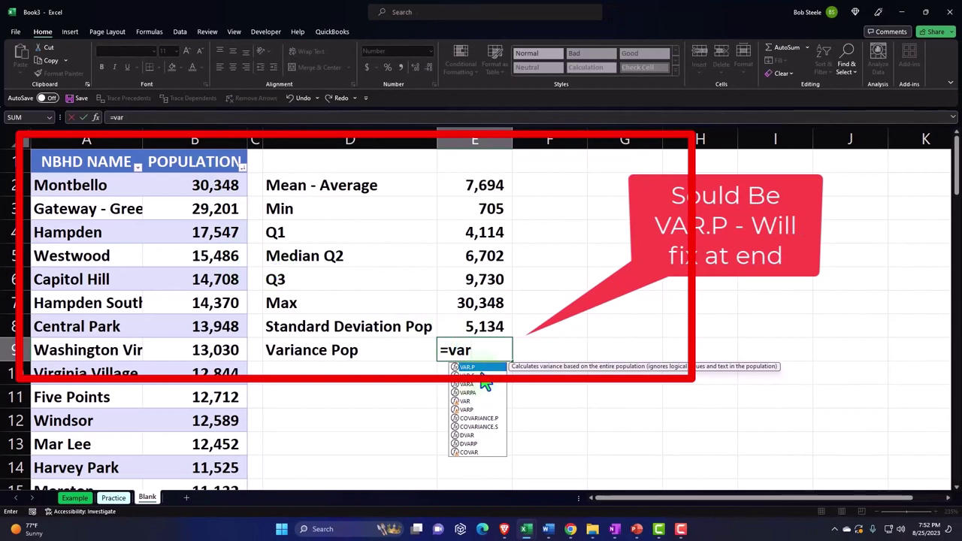
{"action": "double_click", "coordinate": [481, 375]}
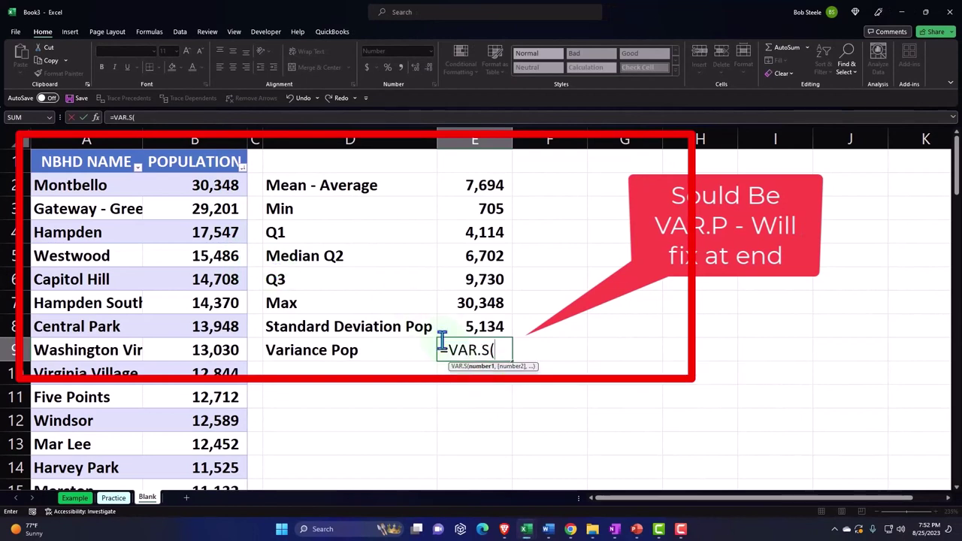
{"action": "left_click", "coordinate": [215, 156]}
{"action": "key", "text": "Return"}
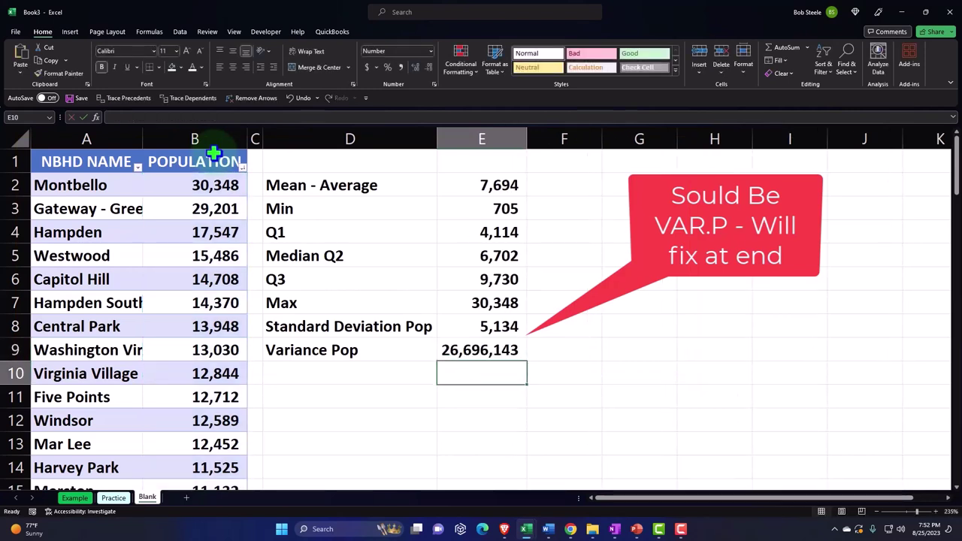
Insert a histogram of the population values and move it beside the statistics block
{"action": "left_click", "coordinate": [214, 154]}
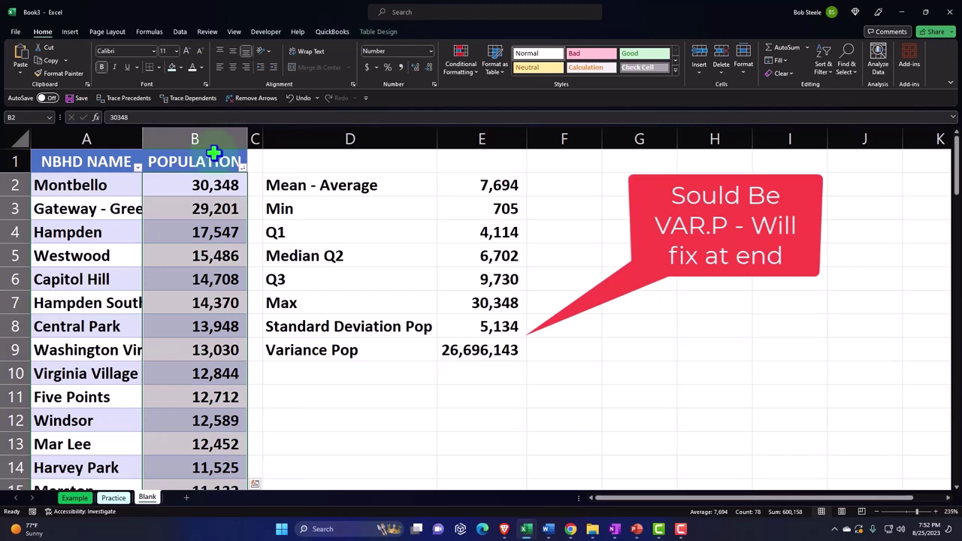
{"action": "left_click", "coordinate": [69, 33]}
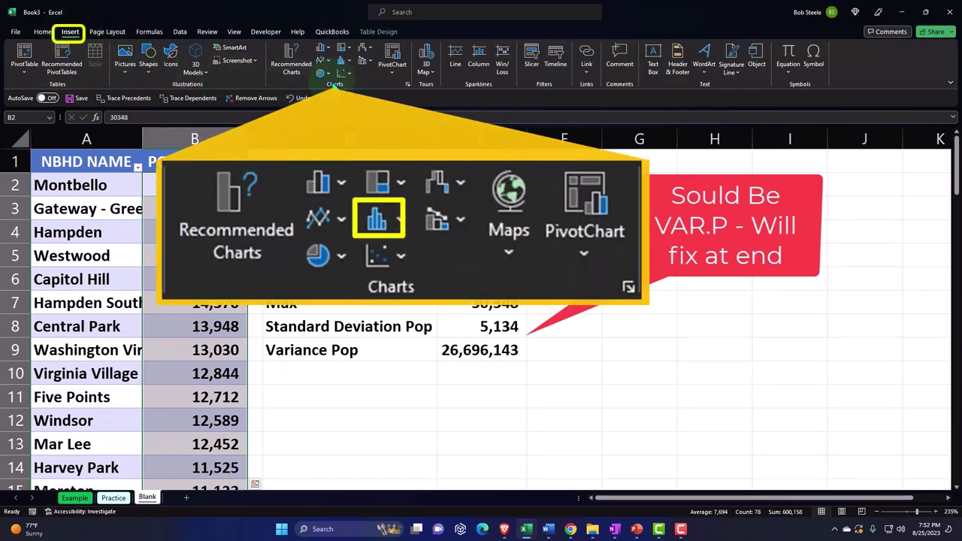
{"action": "left_click", "coordinate": [342, 60]}
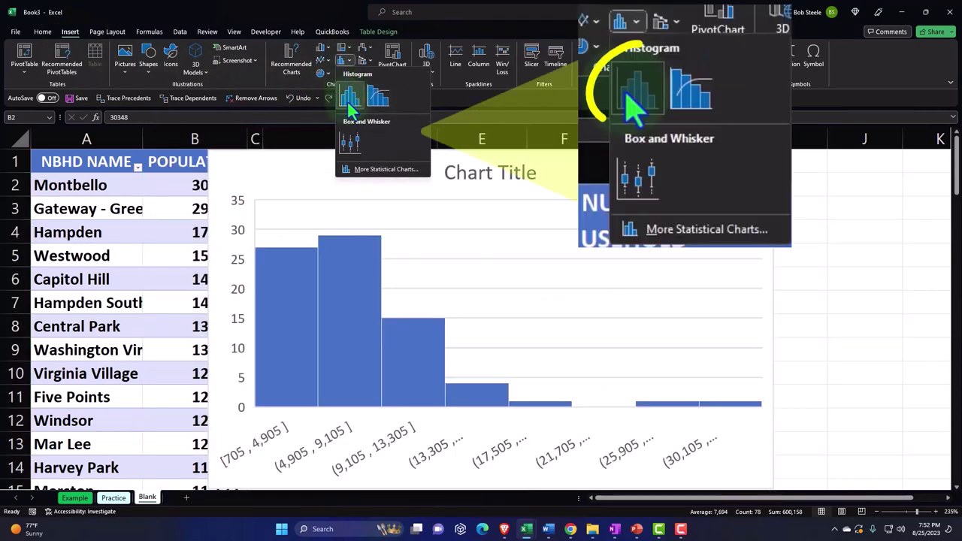
{"action": "left_click", "coordinate": [349, 105]}
{"action": "left_click_drag", "start_coordinate": [253, 157], "coordinate": [573, 170]}
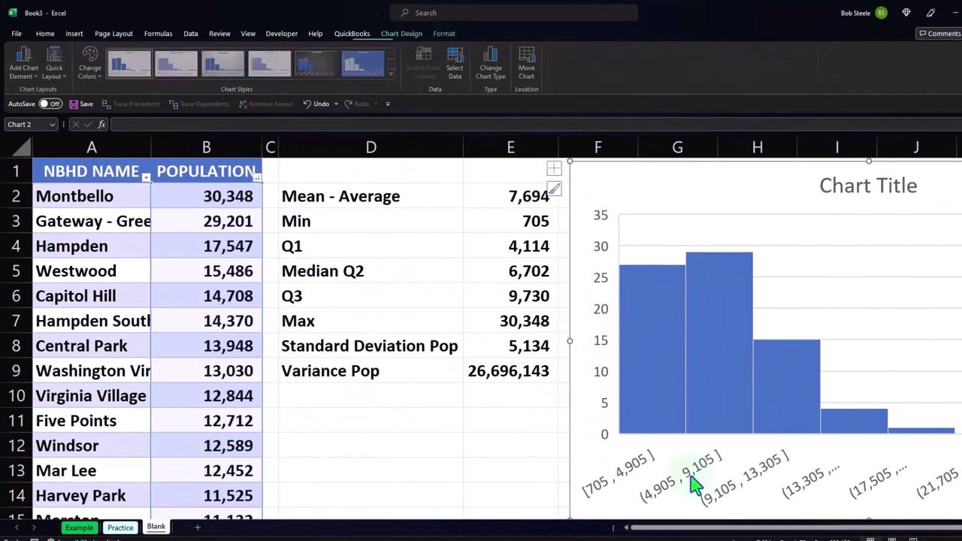
{"action": "left_click_drag", "start_coordinate": [691, 529], "coordinate": [726, 533]}
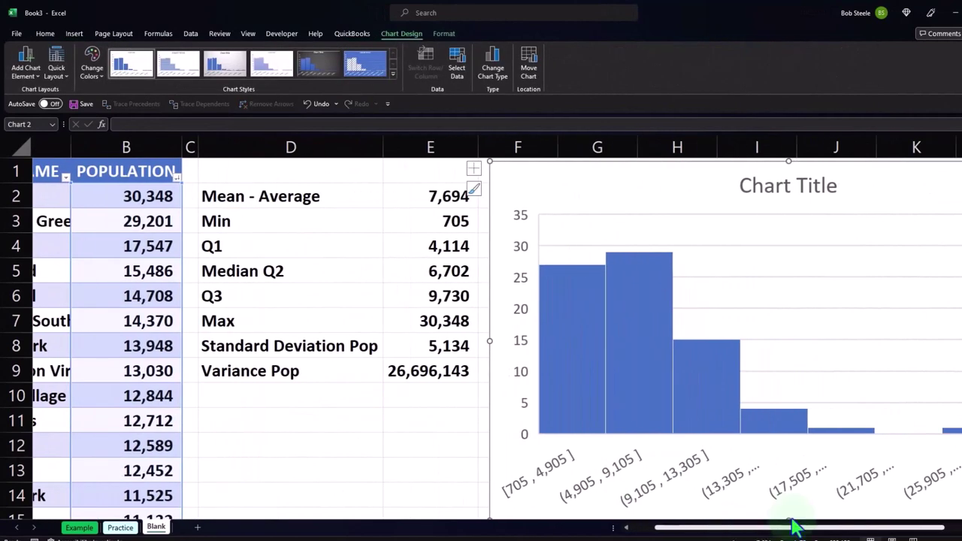
Delete the histogram's chart title and deselect the chart
{"action": "left_click", "coordinate": [788, 195]}
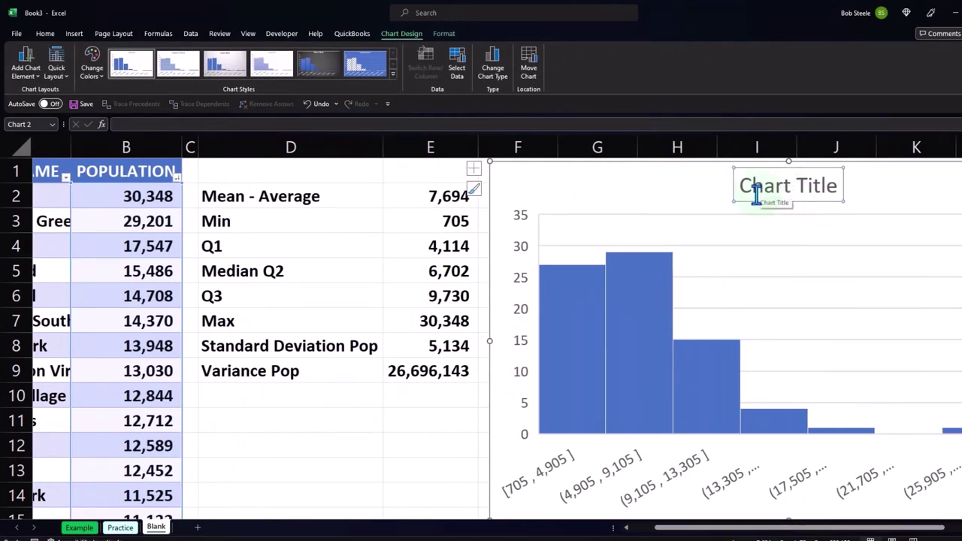
{"action": "key", "text": "Delete"}
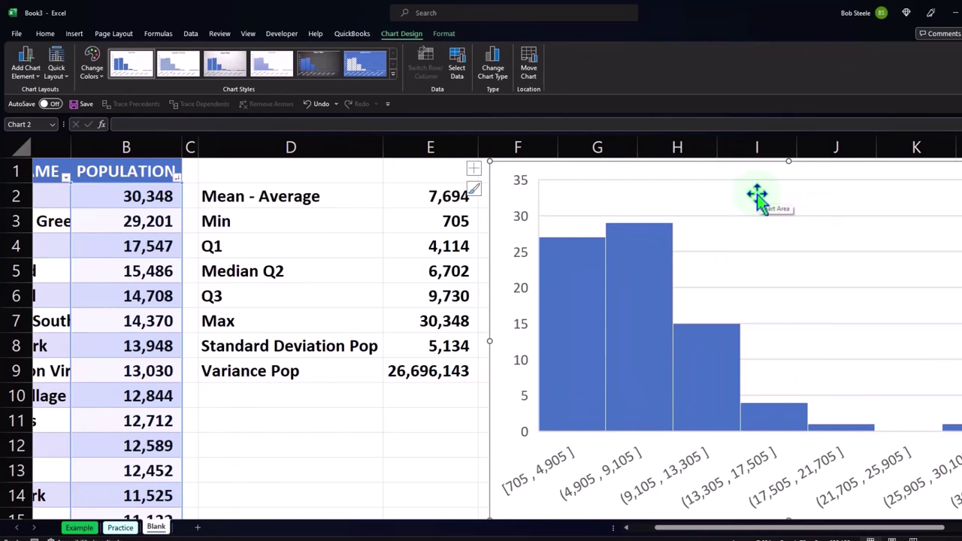
{"action": "left_click_drag", "start_coordinate": [765, 532], "coordinate": [821, 531]}
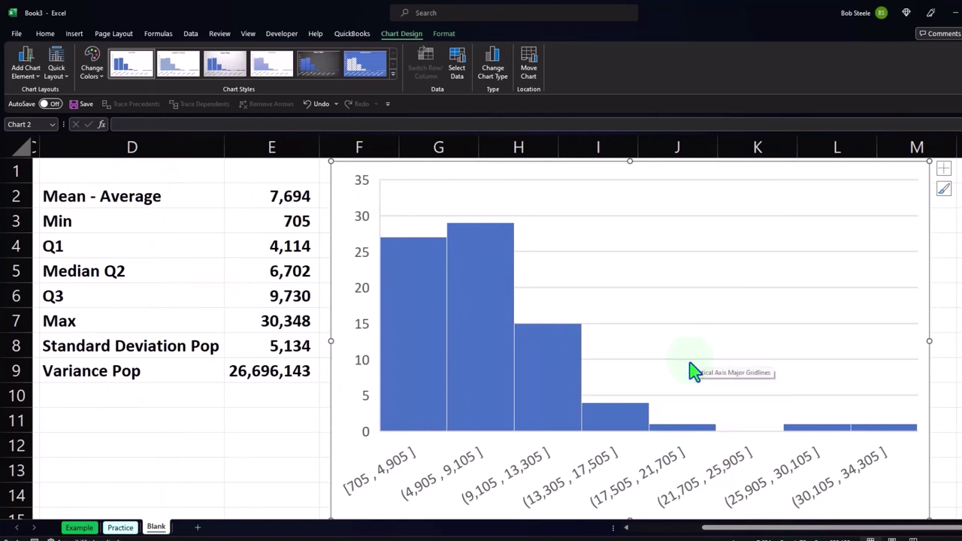
{"action": "left_click_drag", "start_coordinate": [771, 531], "coordinate": [902, 532]}
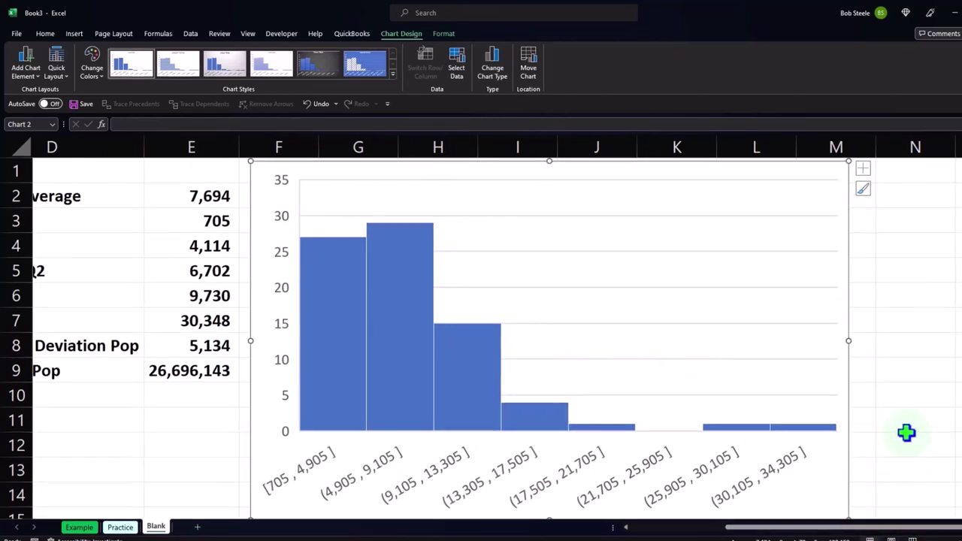
{"action": "left_click", "coordinate": [891, 296]}
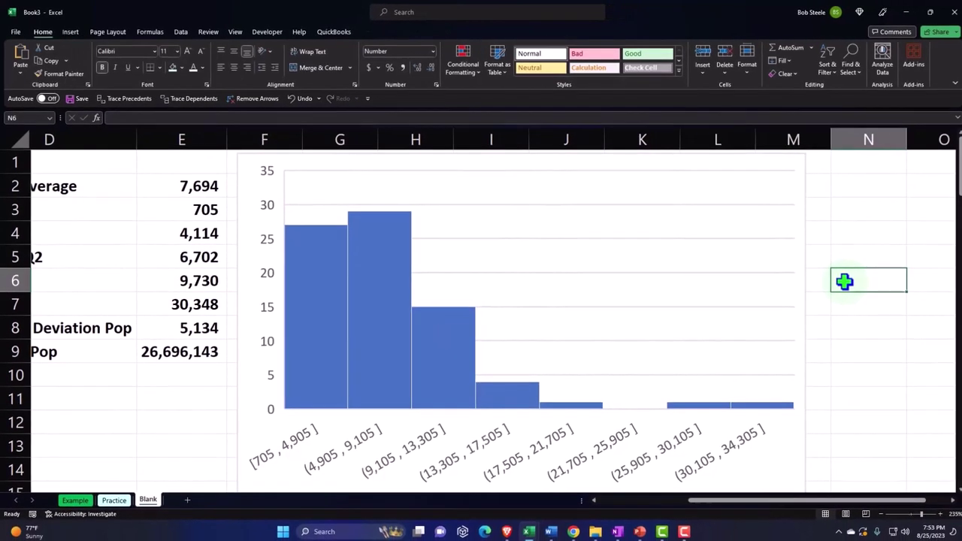
{"action": "key", "text": "Right"}
{"action": "key", "text": "Right"}
{"action": "key", "text": "Right"}
{"action": "key", "text": "Right"}
{"action": "key", "text": "Right"}
{"action": "key", "text": "Right"}
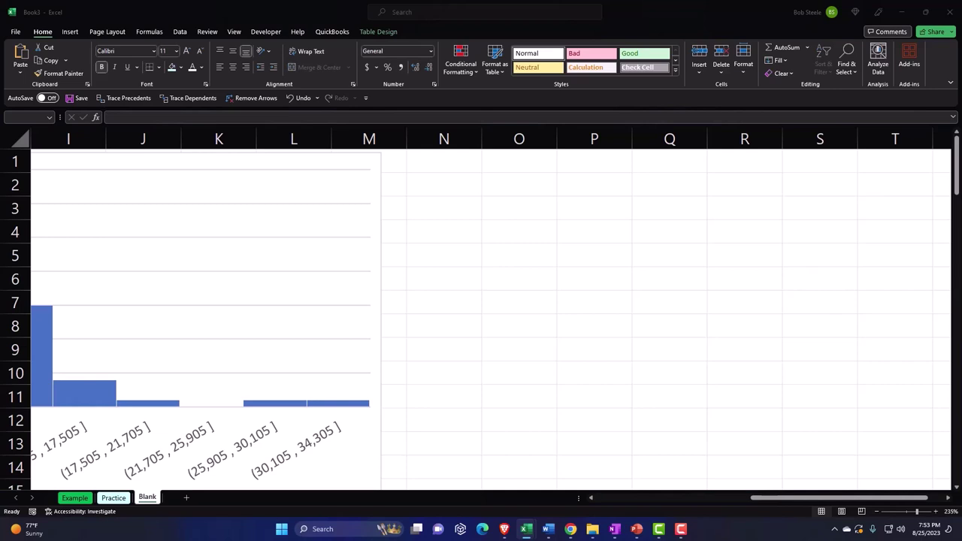
Enter the heading Varaince in N1 and paste the variance equation beneath it
{"action": "left_click", "coordinate": [451, 164]}
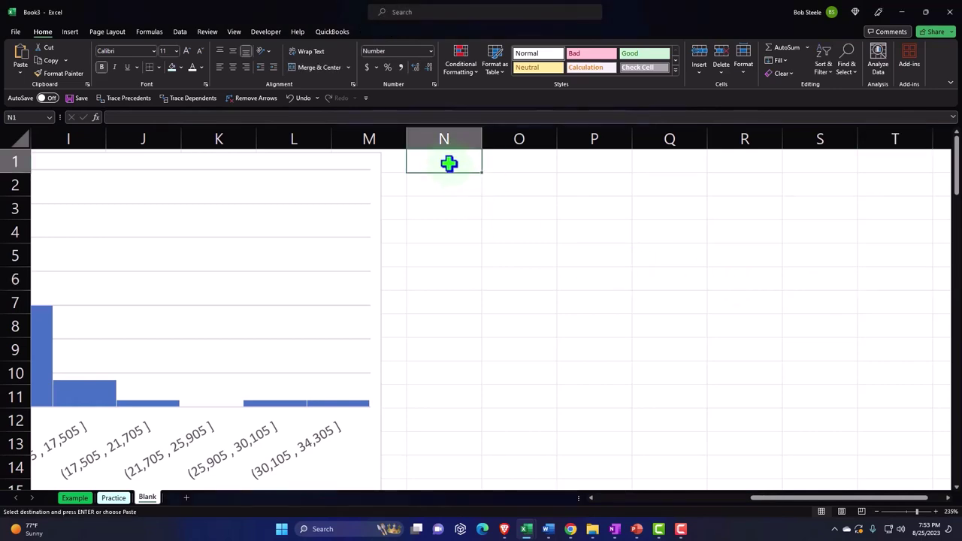
{"action": "type", "text": "Varainc"}
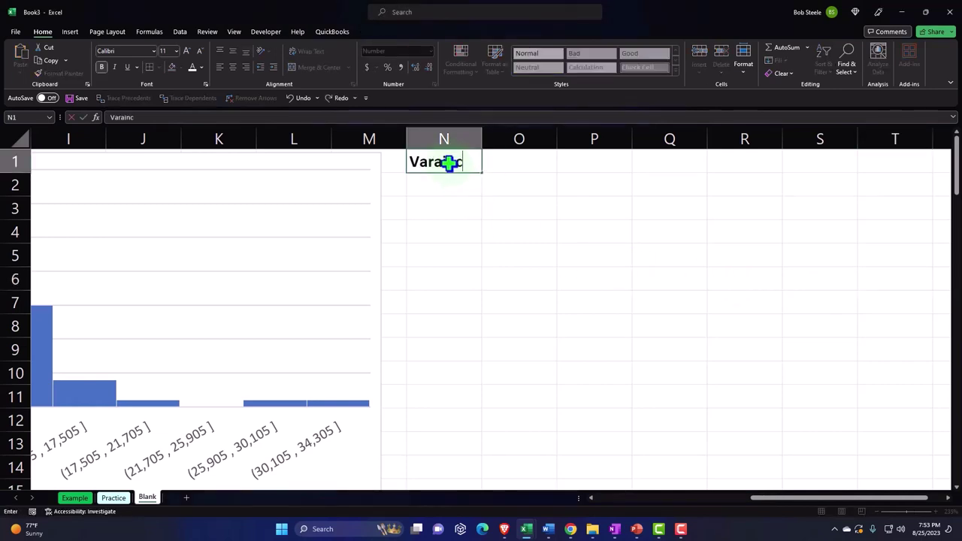
{"action": "type", "text": "e"}
{"action": "key", "text": "ctrl+Return"}
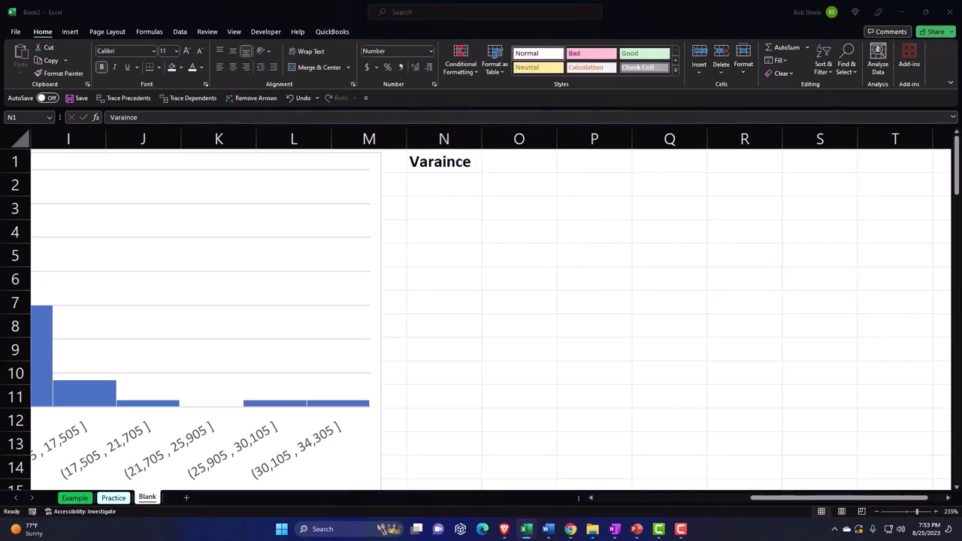
{"action": "left_click", "coordinate": [479, 243]}
{"action": "key", "text": "ctrl+v"}
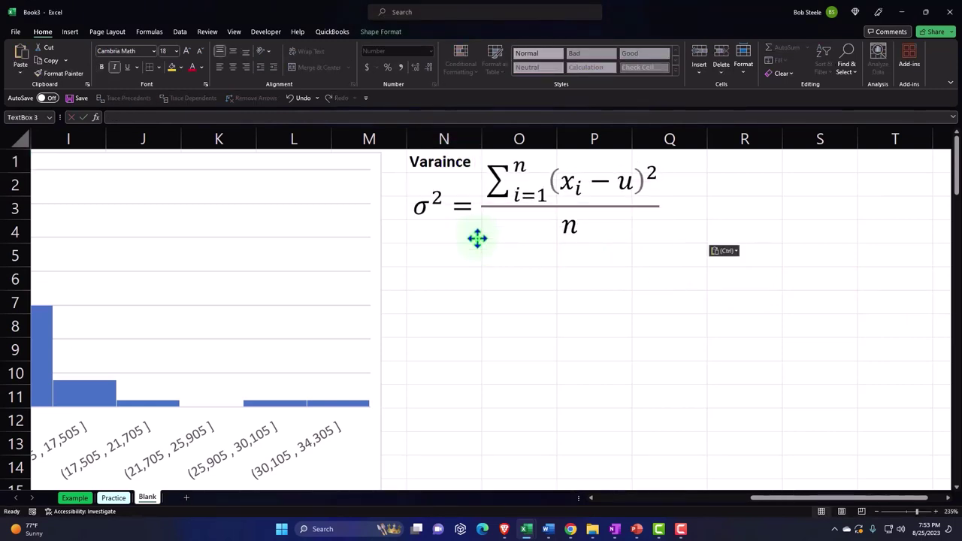
{"action": "left_click_drag", "start_coordinate": [477, 248], "coordinate": [481, 275]}
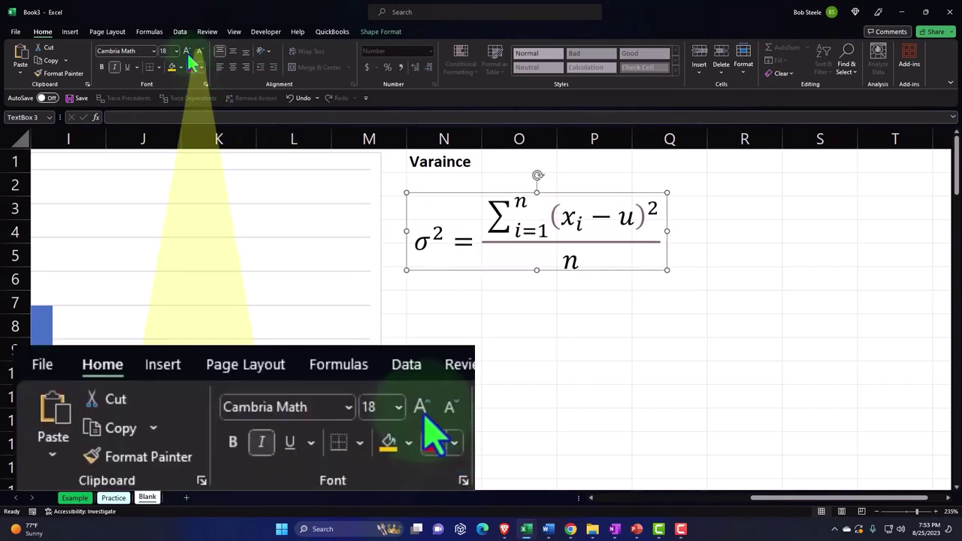
Shrink the equation text to size 12 and narrow its box to fit
{"action": "left_click", "coordinate": [200, 53]}
{"action": "left_click", "coordinate": [200, 52]}
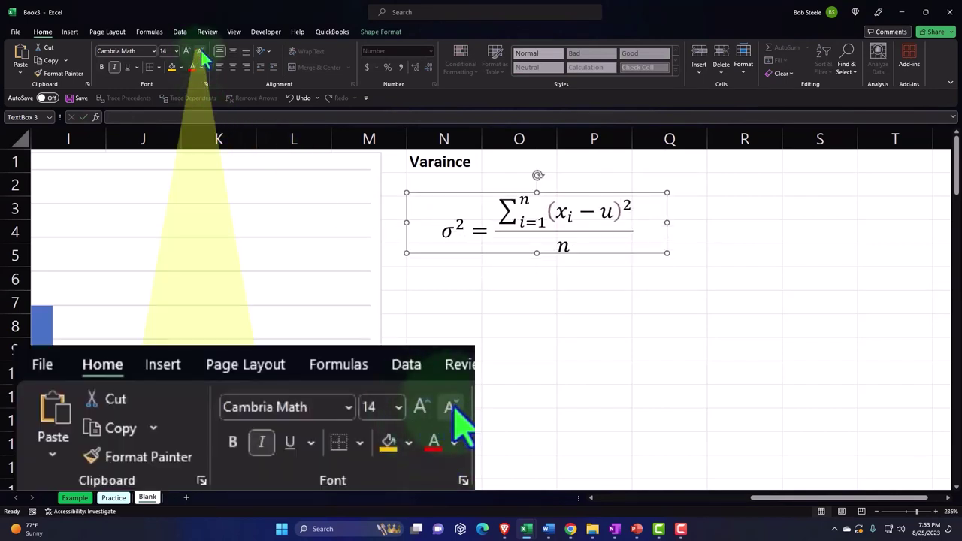
{"action": "left_click", "coordinate": [201, 52]}
{"action": "left_click_drag", "start_coordinate": [668, 222], "coordinate": [606, 223]}
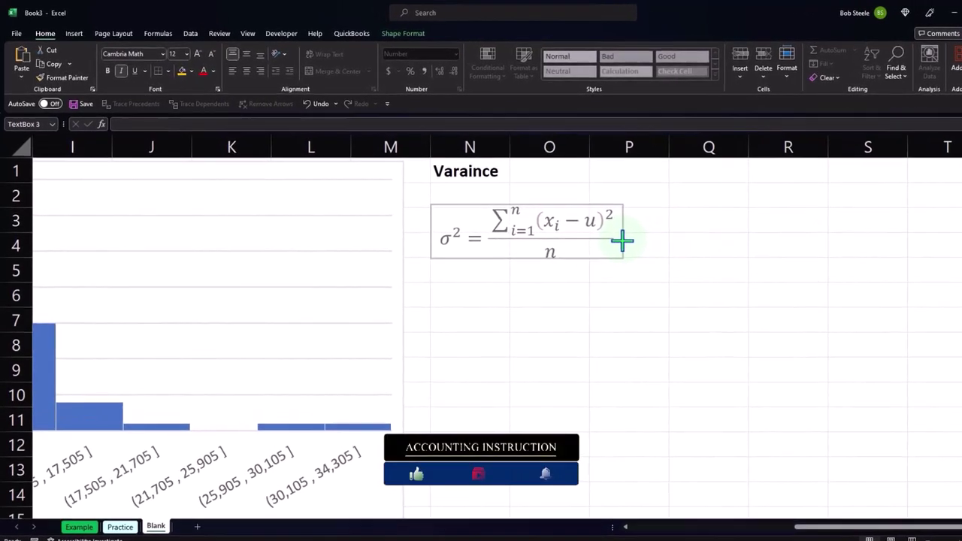
Try handwriting an x-bar in Ink Equation, then close it without inserting
{"action": "left_click", "coordinate": [623, 241]}
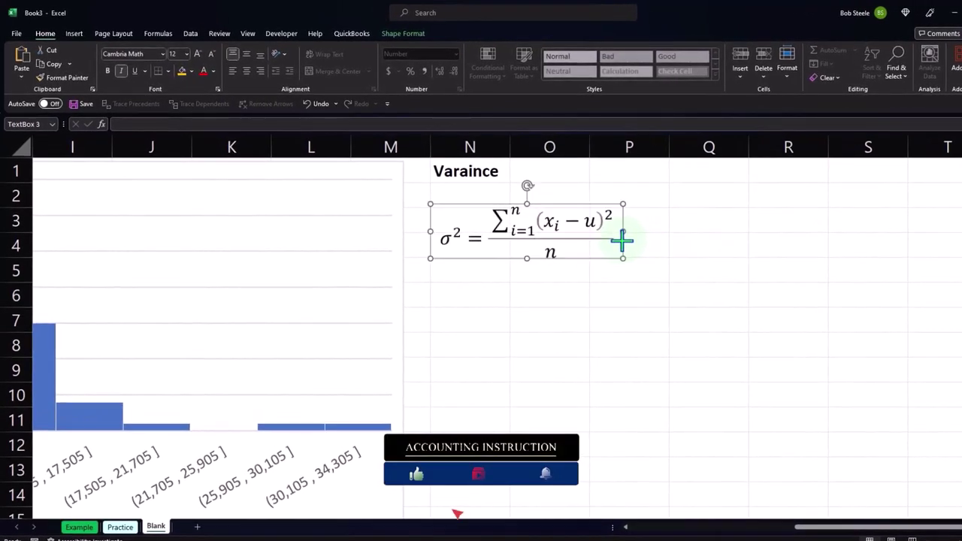
{"action": "left_click", "coordinate": [73, 35]}
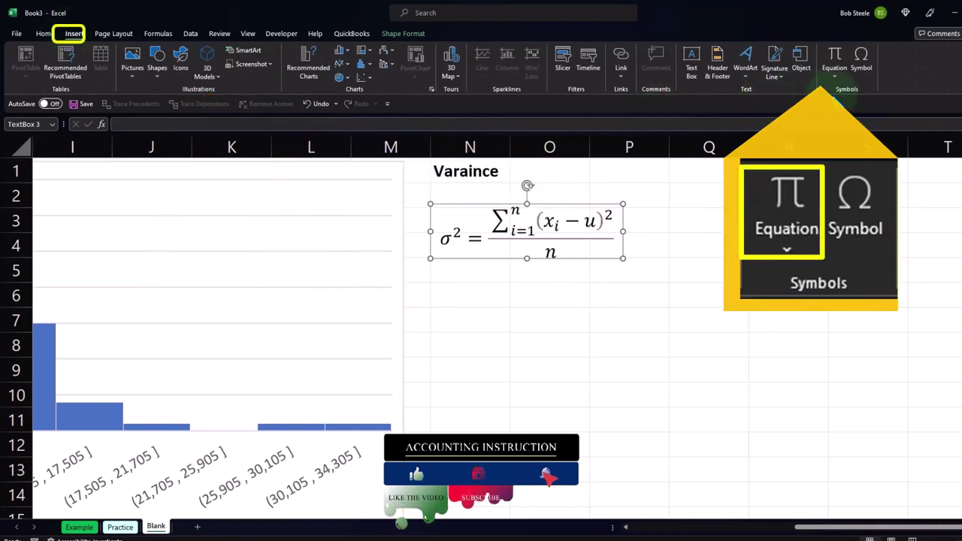
{"action": "left_click", "coordinate": [833, 60]}
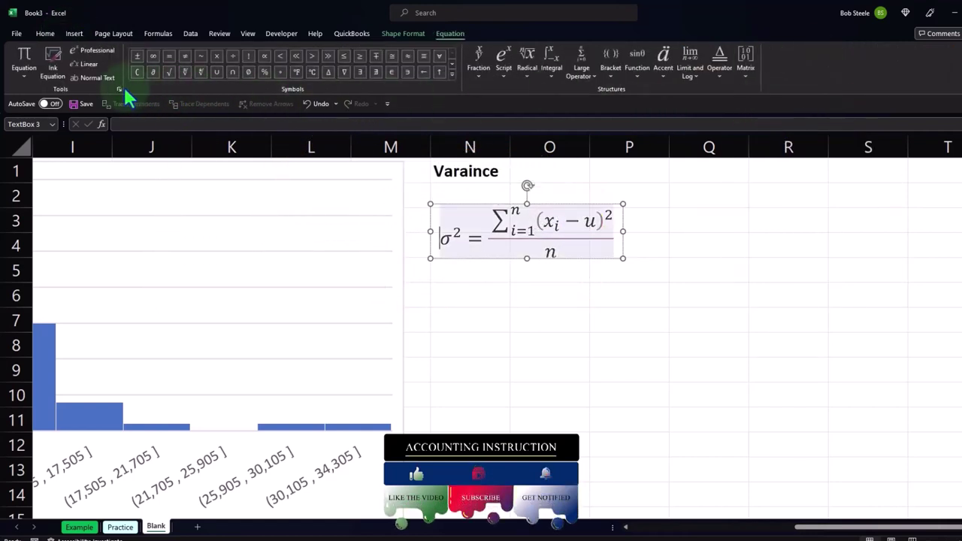
{"action": "left_click", "coordinate": [52, 61]}
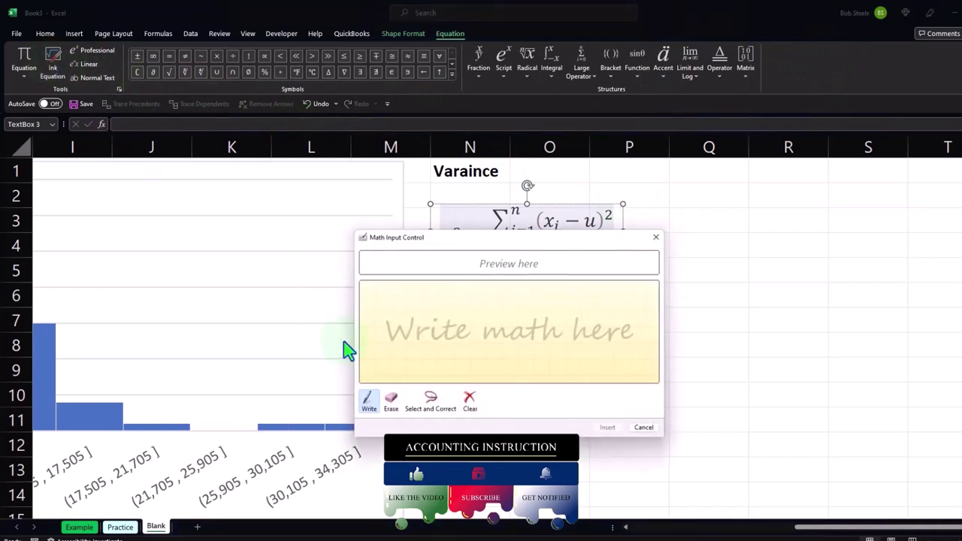
{"action": "mouse_move", "coordinate": [399, 332]}
{"action": "left_mouse_down"}
{"action": "mouse_move", "coordinate": [430, 356]}
{"action": "mouse_move", "coordinate": [399, 358]}
{"action": "mouse_move", "coordinate": [418, 321]}
{"action": "left_mouse_up"}
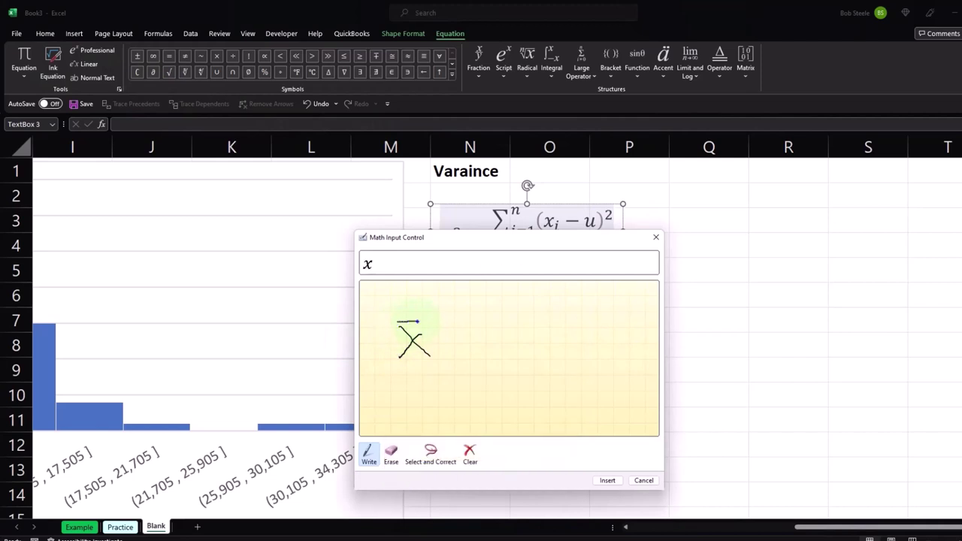
{"action": "left_click", "coordinate": [656, 237]}
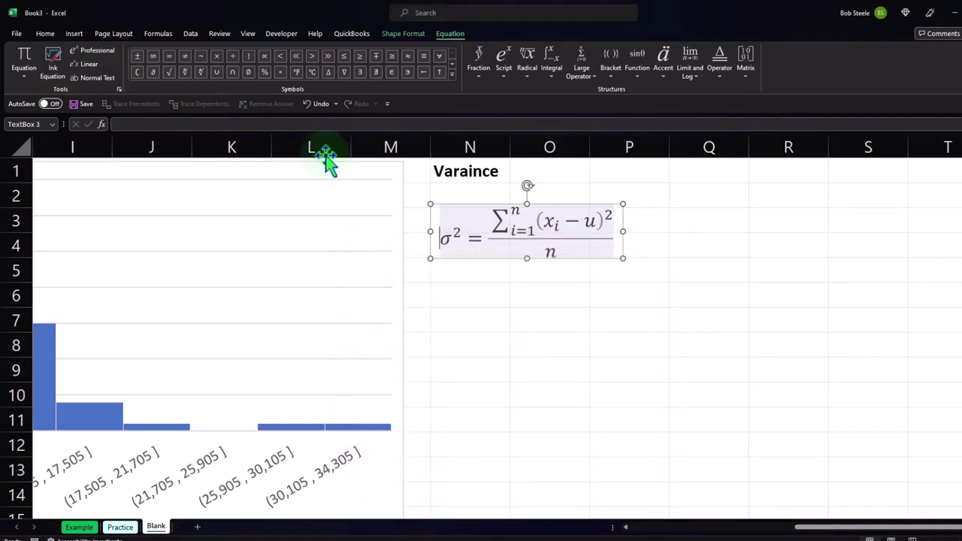
Give the variance equation box a gold fill and nudge it slightly upward
{"action": "left_click", "coordinate": [44, 33]}
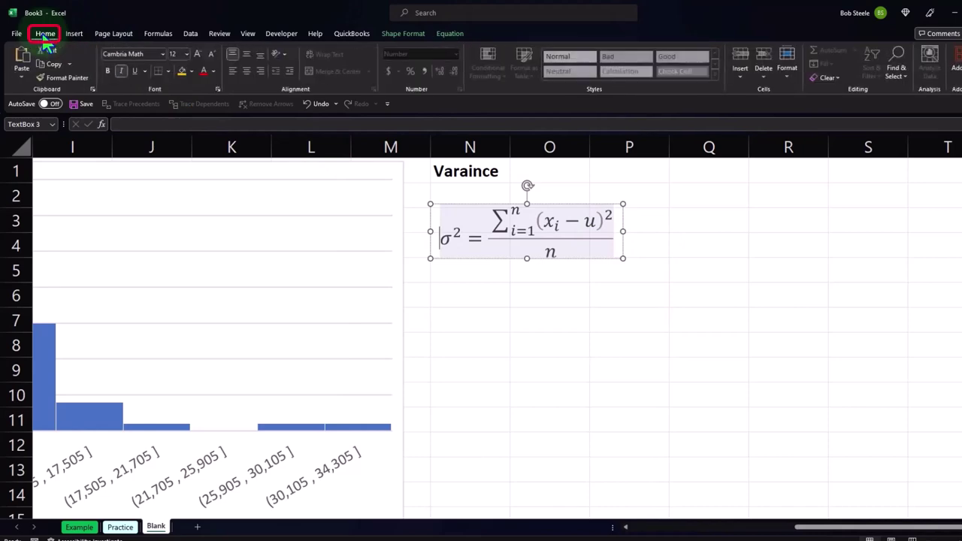
{"action": "left_click", "coordinate": [192, 70]}
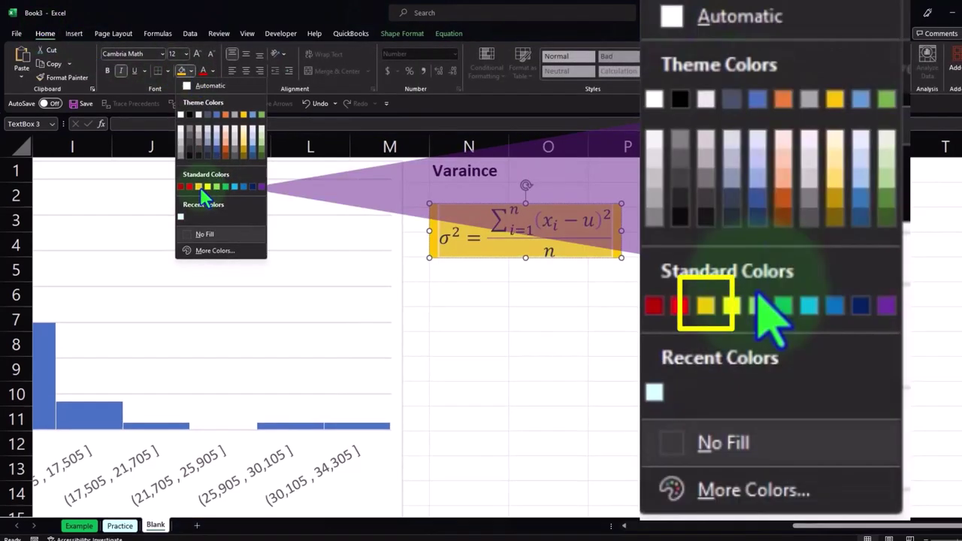
{"action": "left_click", "coordinate": [199, 188]}
{"action": "left_click", "coordinate": [465, 300]}
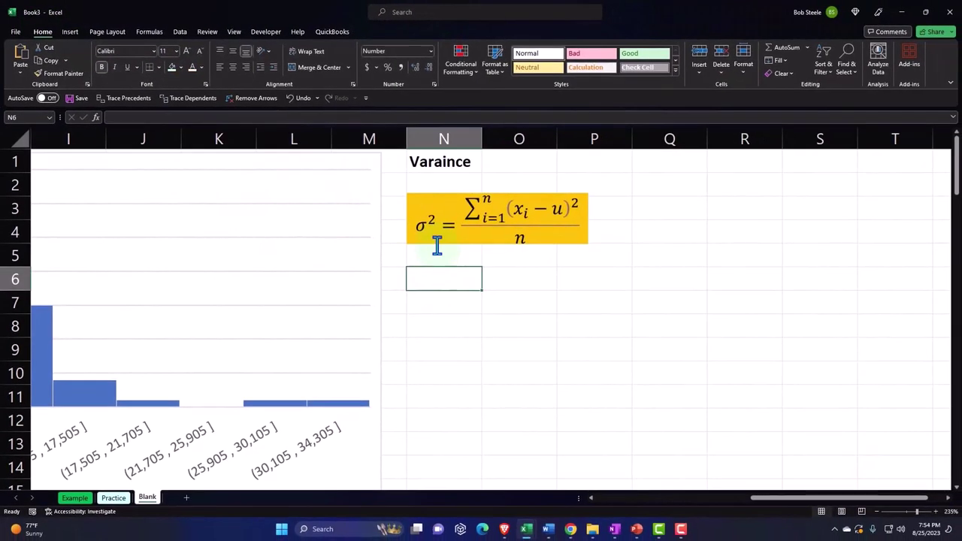
{"action": "left_click", "coordinate": [437, 247]}
{"action": "left_click_drag", "start_coordinate": [432, 249], "coordinate": [427, 237]}
Make the Varaince heading across N1:P1 white text on a black fill
{"action": "left_click_drag", "start_coordinate": [440, 161], "coordinate": [564, 160]}
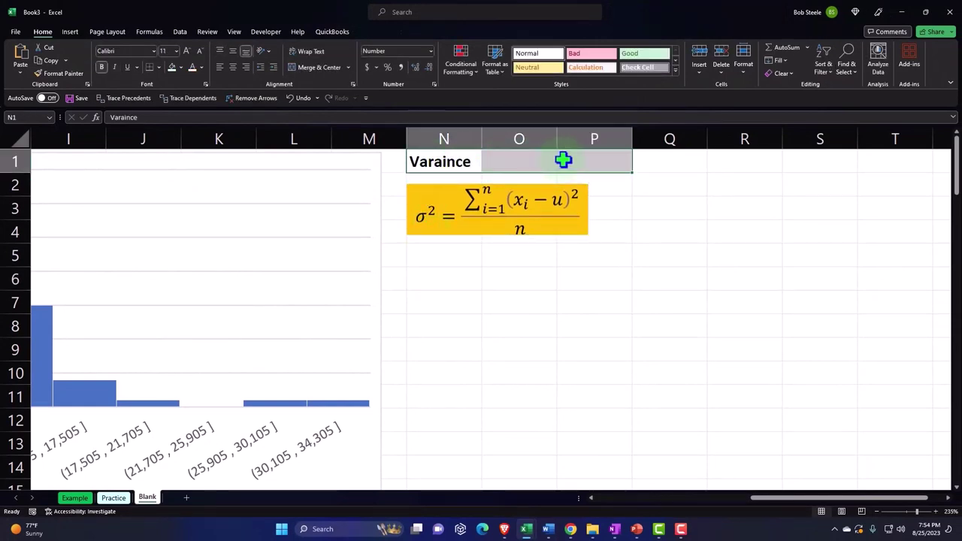
{"action": "left_click", "coordinate": [181, 67]}
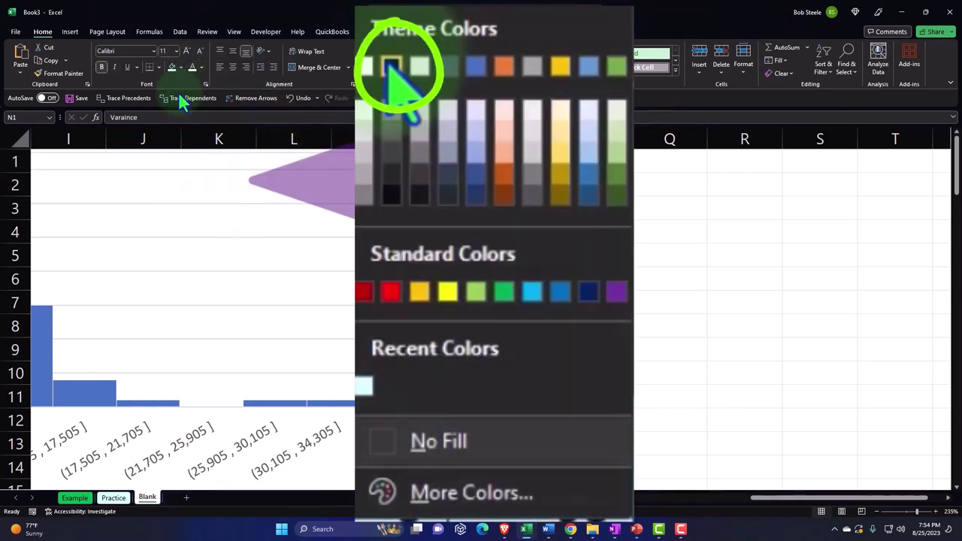
{"action": "left_click", "coordinate": [192, 67]}
{"action": "left_click", "coordinate": [447, 281]}
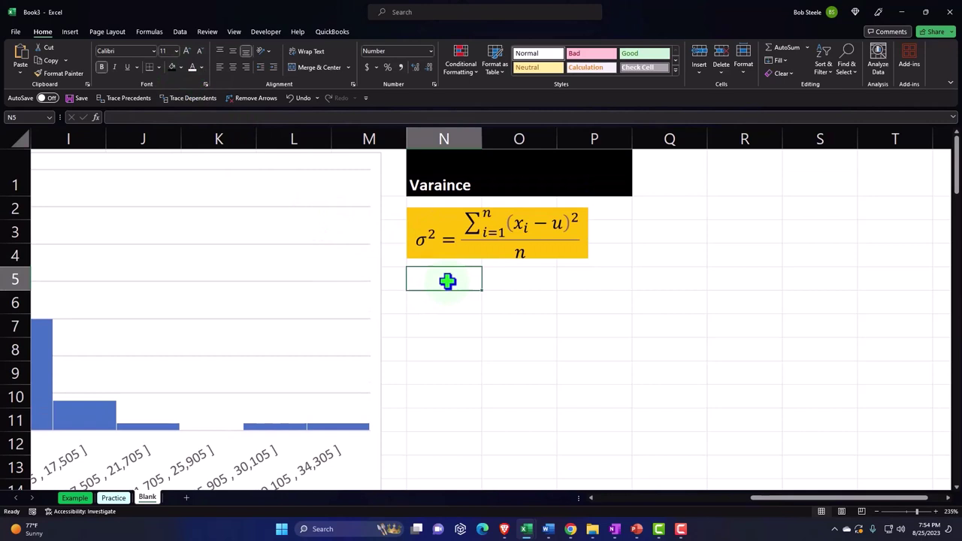
Enter 'Standard Deviation' in N5 and paste the σ = √(Σ(xᵢ−u)²/n) equation below at size 12
{"action": "type", "text": "Standard Deviation"}
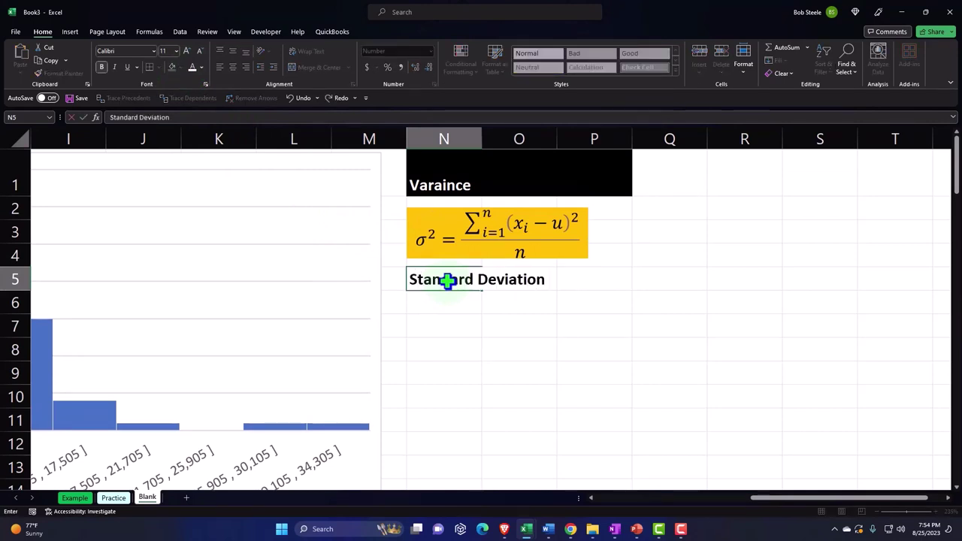
{"action": "key", "text": "Return"}
{"action": "scroll", "coordinate": [920, 314], "scroll_direction": "down", "scroll_amount": 1}
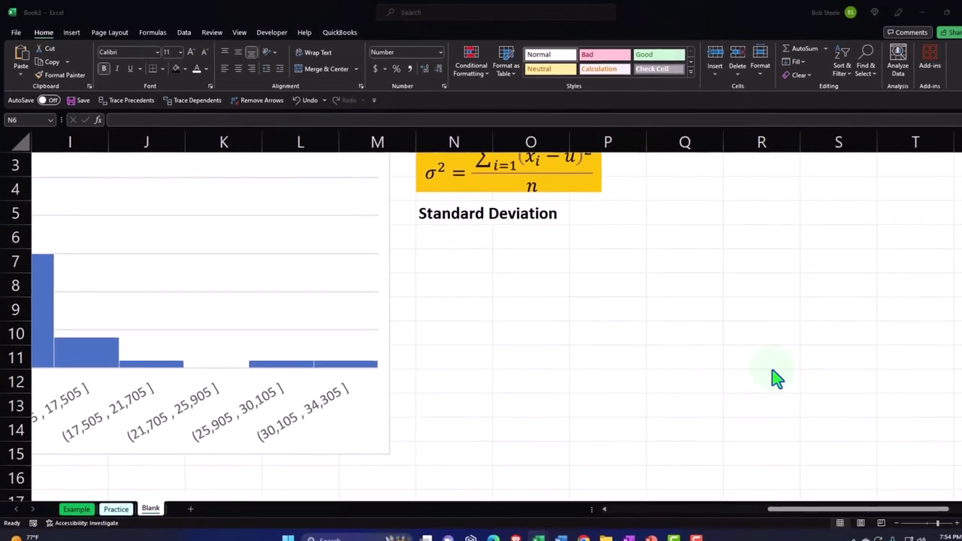
{"action": "key", "text": "ctrl+v"}
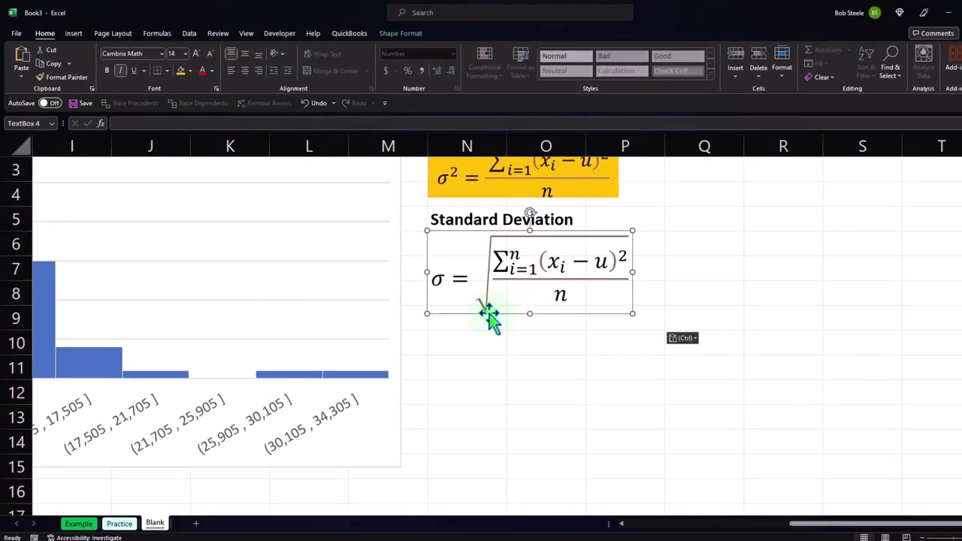
{"action": "left_click_drag", "start_coordinate": [489, 316], "coordinate": [491, 340]}
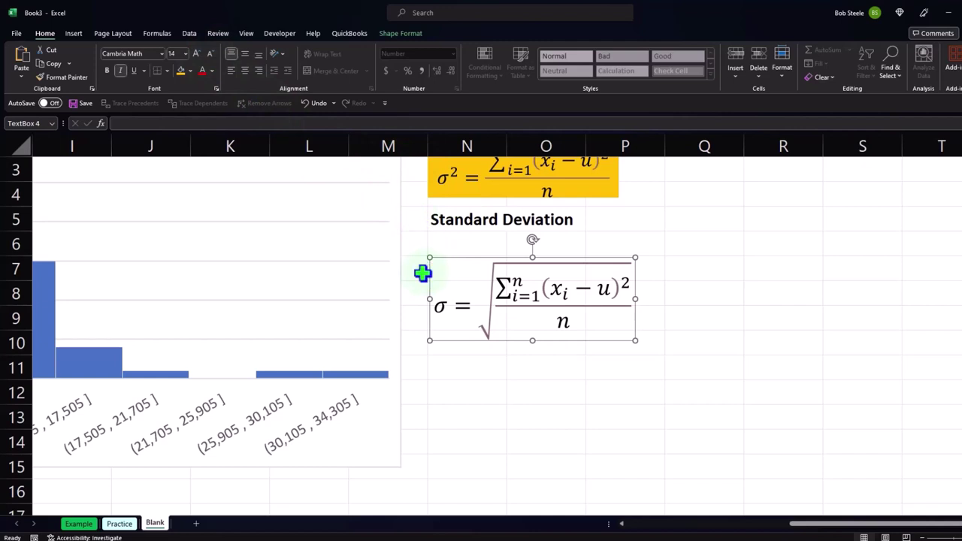
{"action": "left_click", "coordinate": [210, 53]}
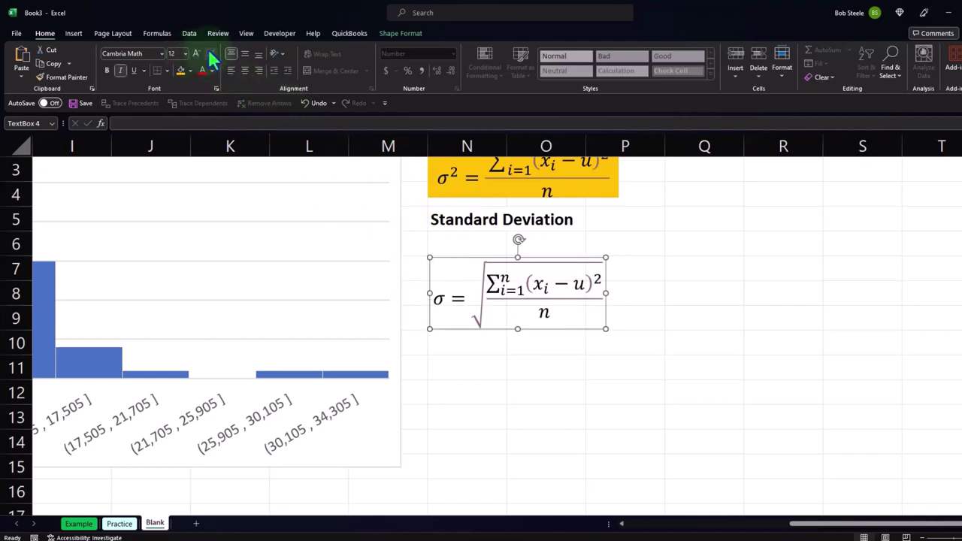
Give the standard deviation equation box a gold fill
{"action": "left_click", "coordinate": [181, 70]}
{"action": "left_click", "coordinate": [649, 369]}
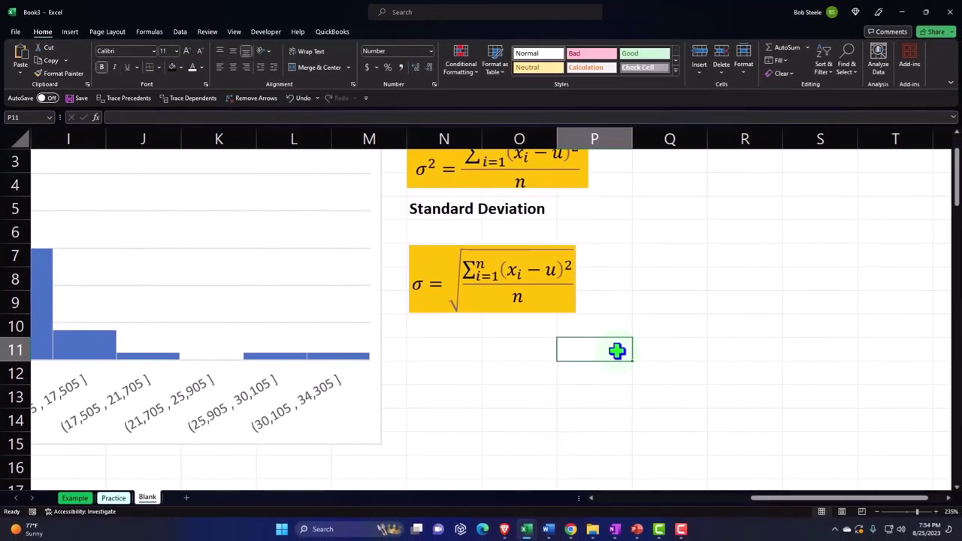
{"action": "key", "text": "Right"}
{"action": "key", "text": "Right"}
{"action": "key", "text": "Right"}
{"action": "key", "text": "Right"}
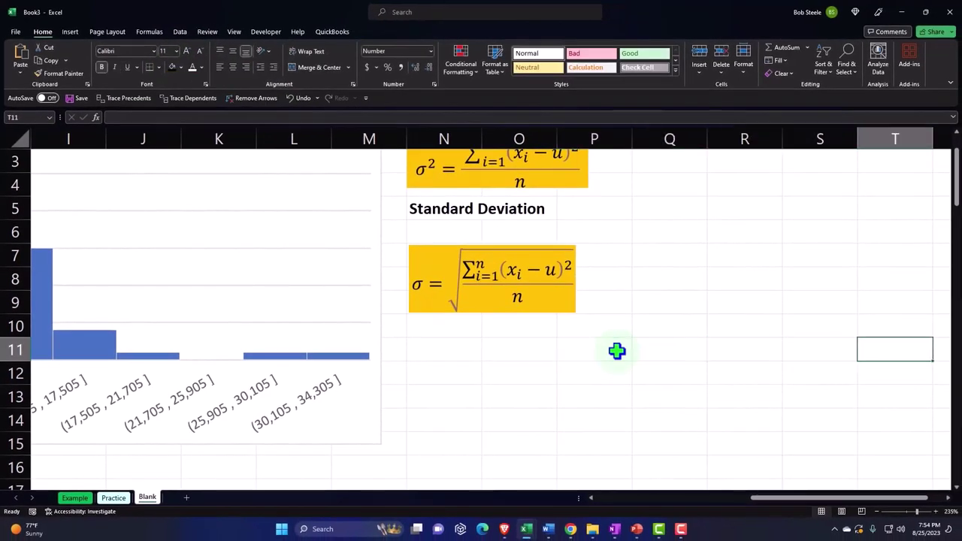
{"action": "key", "text": "ctrl+Up"}
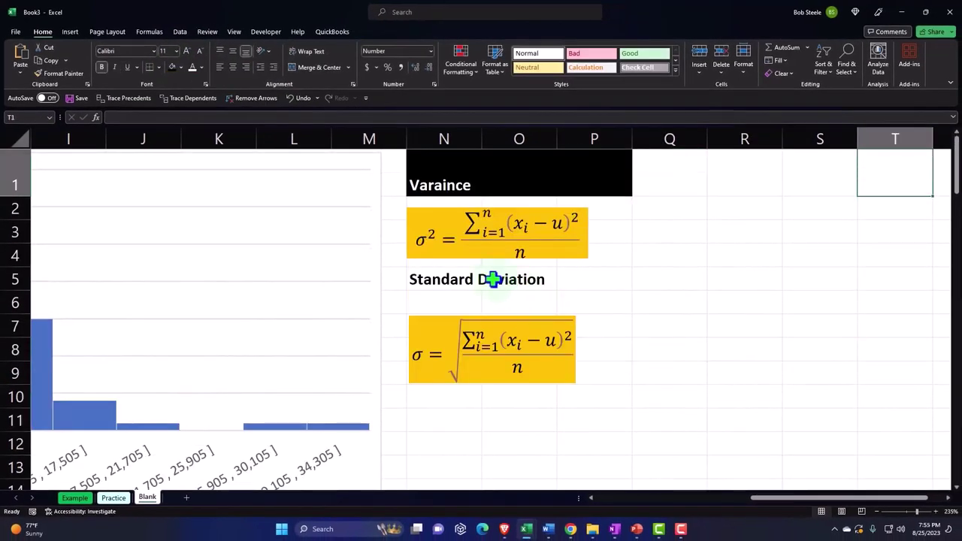
Make the N5:P5 heading white on black and move the formula box up beneath it
{"action": "left_click_drag", "start_coordinate": [451, 279], "coordinate": [575, 278]}
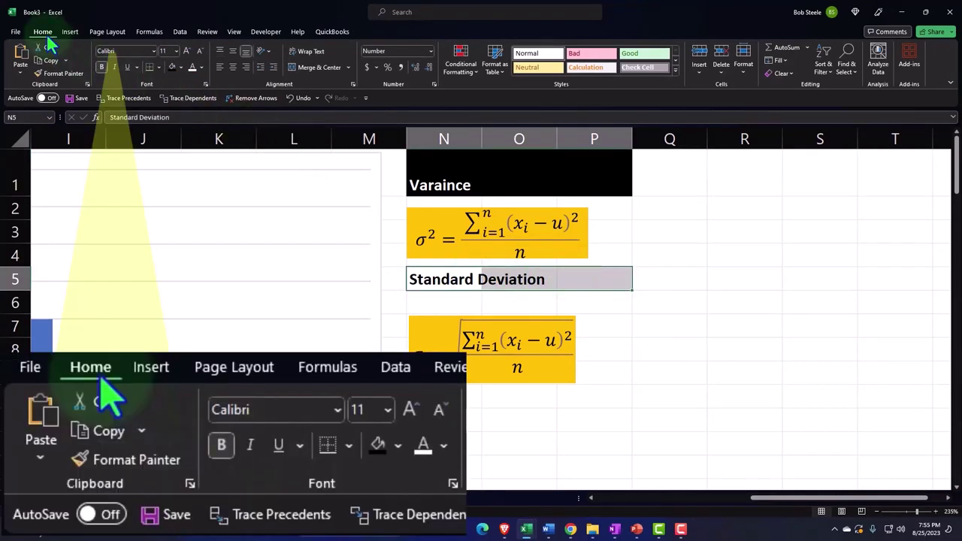
{"action": "left_click", "coordinate": [173, 68]}
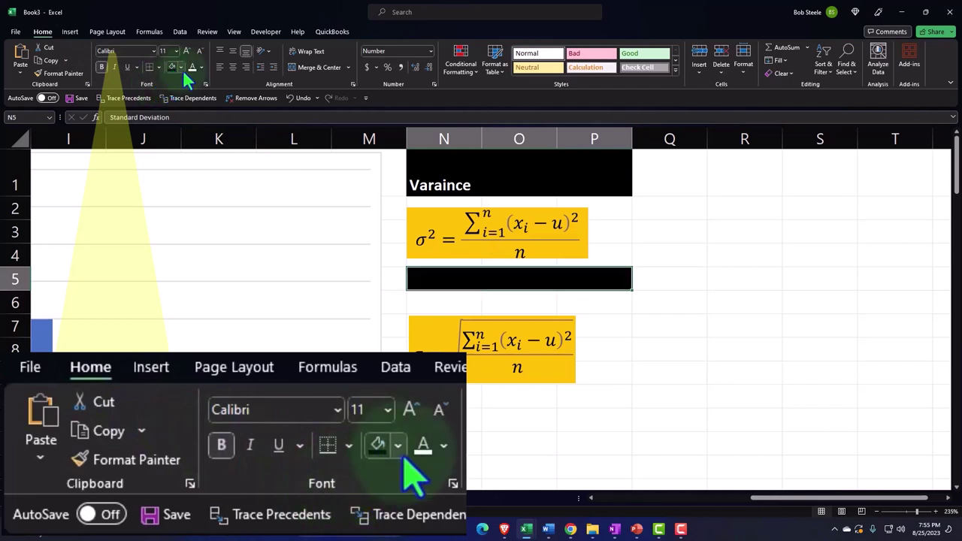
{"action": "left_click", "coordinate": [191, 67]}
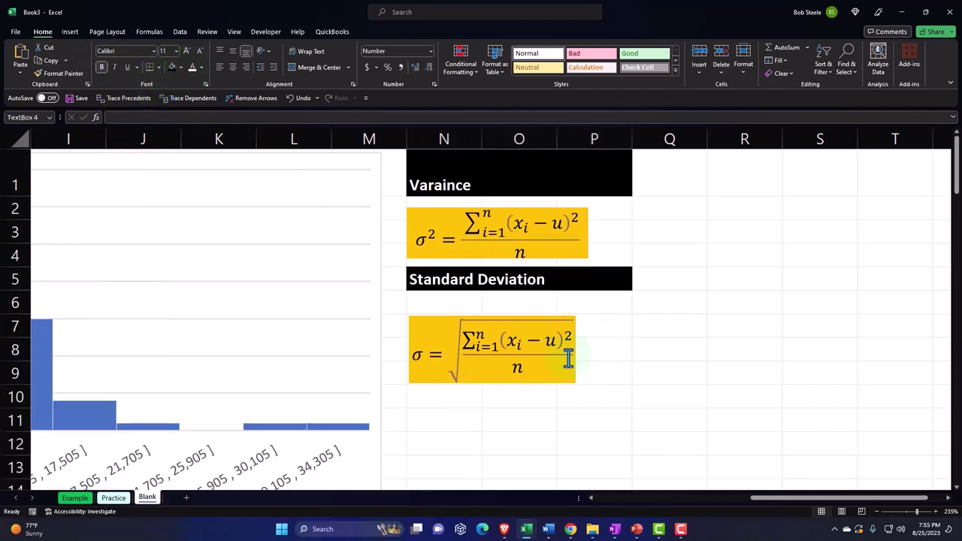
{"action": "left_click", "coordinate": [569, 355]}
{"action": "left_click_drag", "start_coordinate": [576, 343], "coordinate": [576, 325]}
{"action": "left_click", "coordinate": [593, 393]}
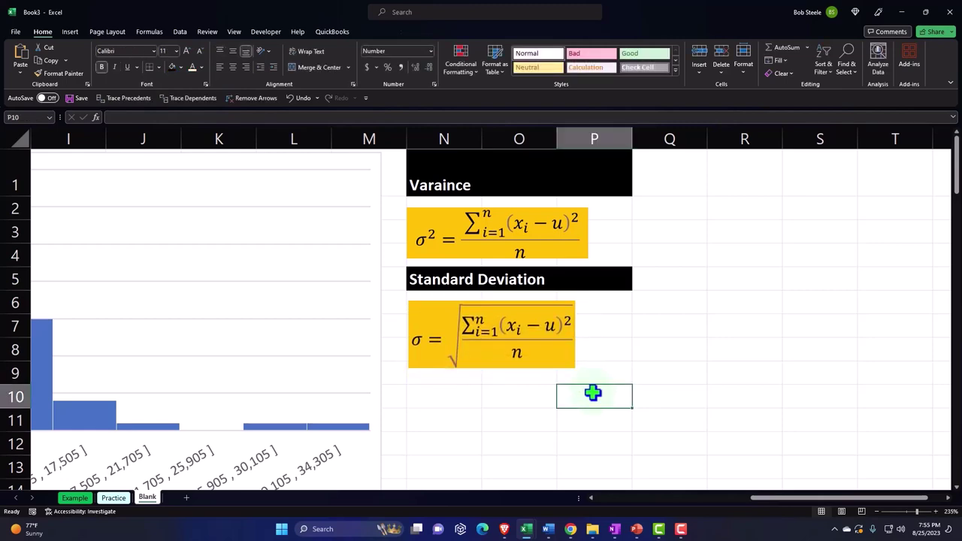
{"action": "key", "text": "Left"}
{"action": "key", "text": "Left"}
{"action": "key", "text": "Left"}
{"action": "key", "text": "Left"}
{"action": "key", "text": "Left"}
{"action": "key", "text": "Left"}
{"action": "key", "text": "Left"}
{"action": "key", "text": "Left"}
{"action": "key", "text": "Left"}
{"action": "key", "text": "Left"}
{"action": "key", "text": "Left"}
{"action": "key", "text": "Left"}
{"action": "key", "text": "Left"}
{"action": "key", "text": "Left"}
{"action": "key", "text": "Left"}
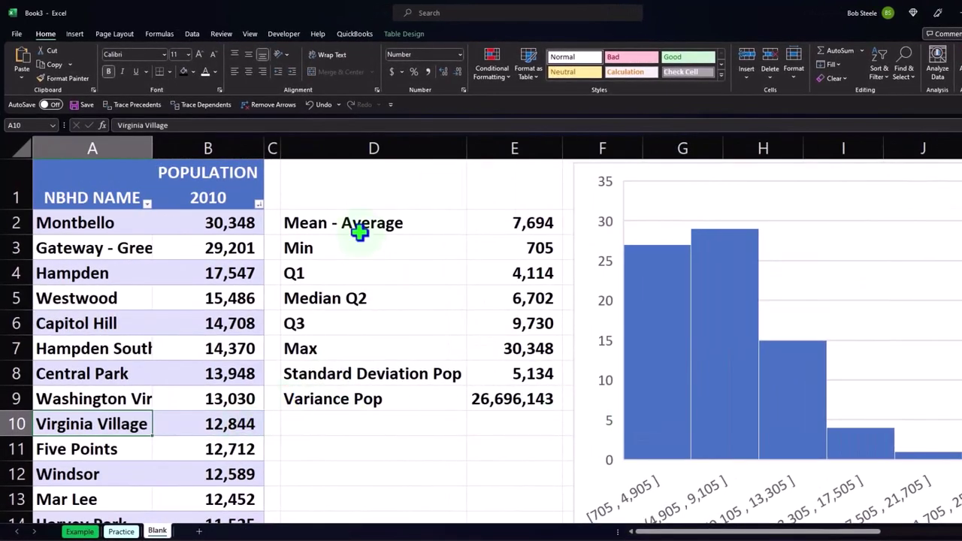
Apply All Borders and a light blue fill to the statistics block D2:E9
{"action": "left_click_drag", "start_coordinate": [360, 232], "coordinate": [496, 389]}
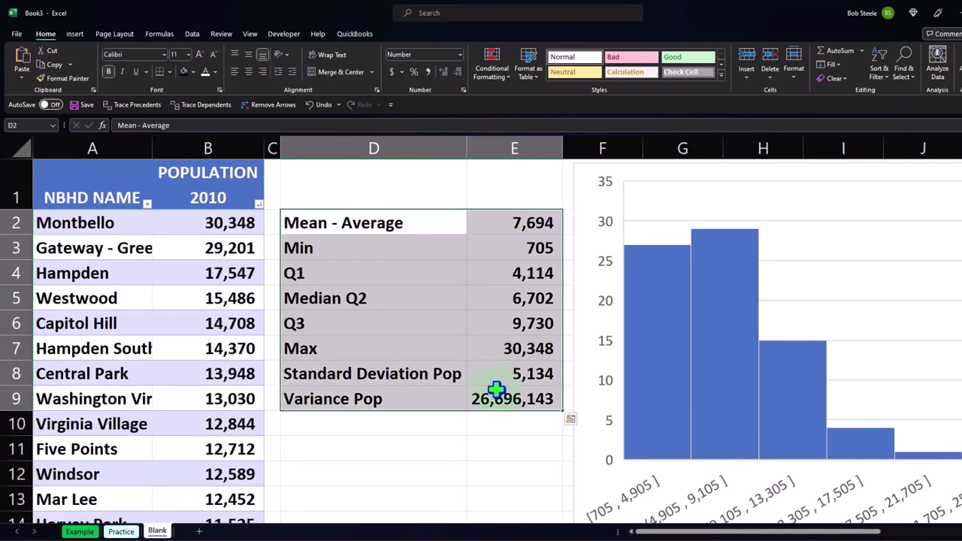
{"action": "left_click", "coordinate": [167, 71]}
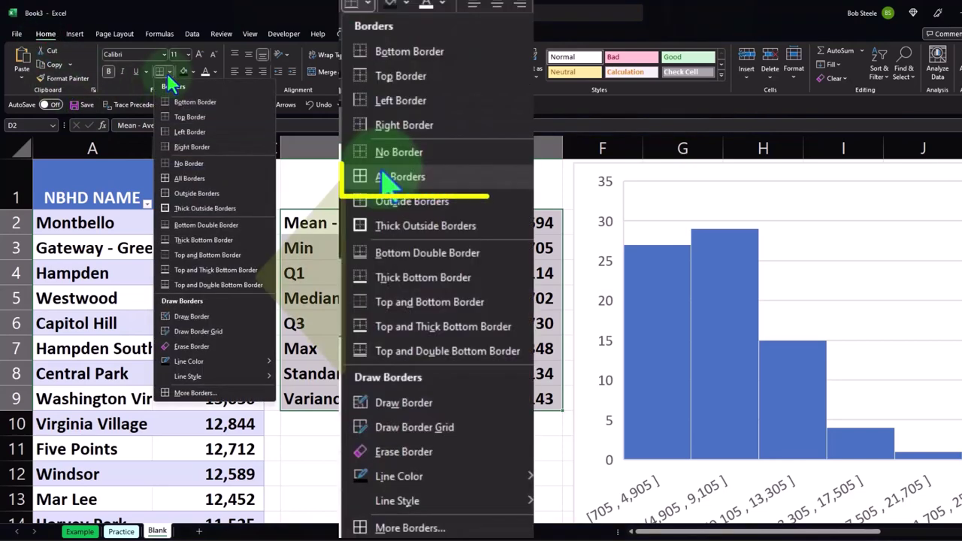
{"action": "left_click", "coordinate": [187, 179]}
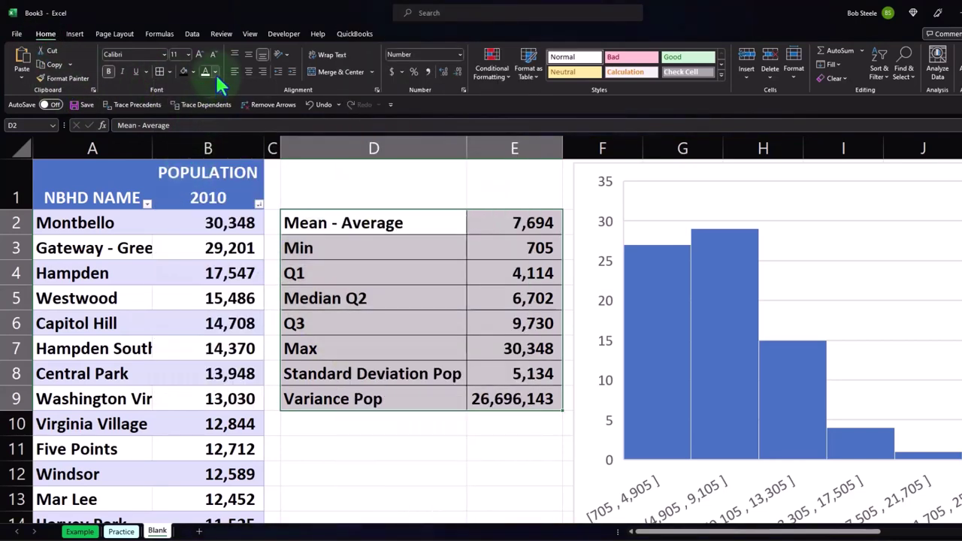
{"action": "left_click", "coordinate": [192, 70]}
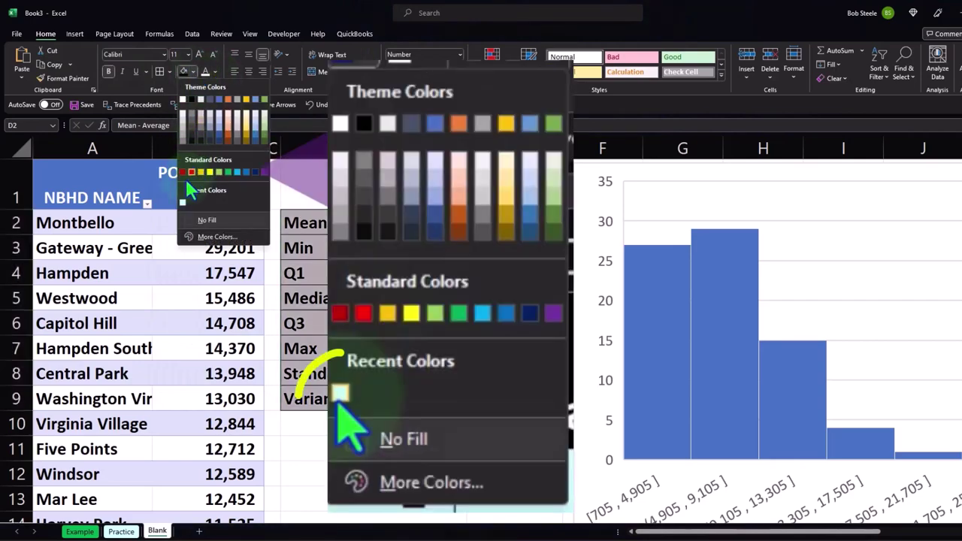
{"action": "left_click", "coordinate": [184, 204]}
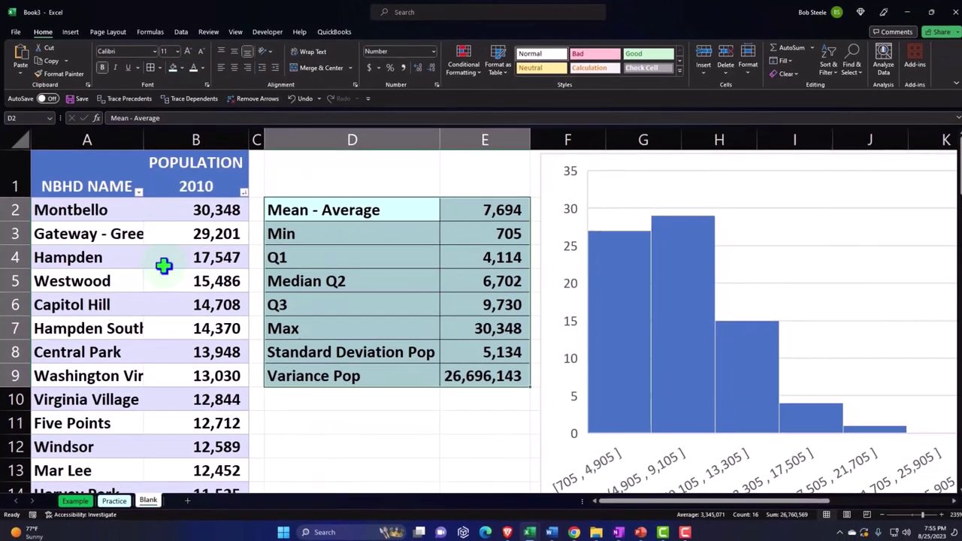
Copy the NBHD NAME and POPULATION 2010 columns A:B
{"action": "left_click", "coordinate": [169, 270]}
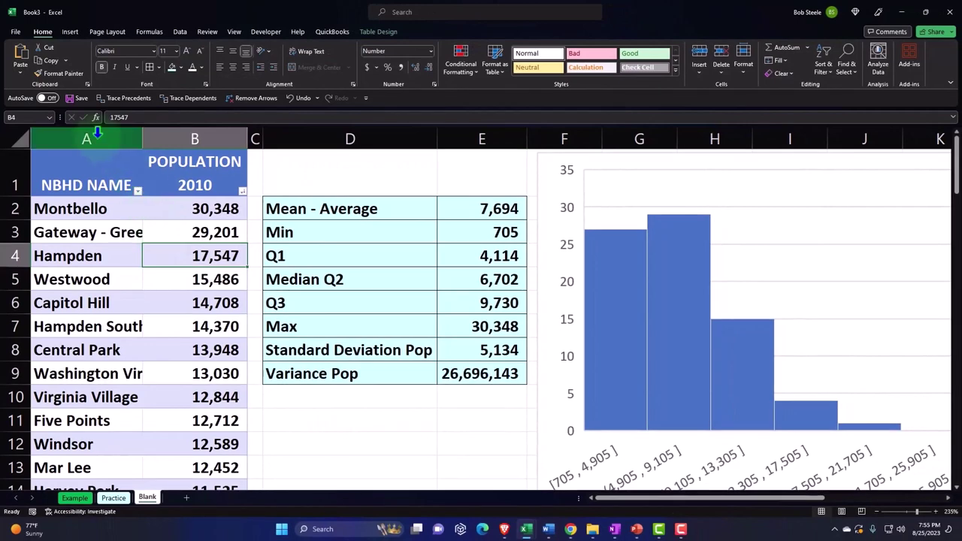
{"action": "left_click_drag", "start_coordinate": [96, 134], "coordinate": [159, 139]}
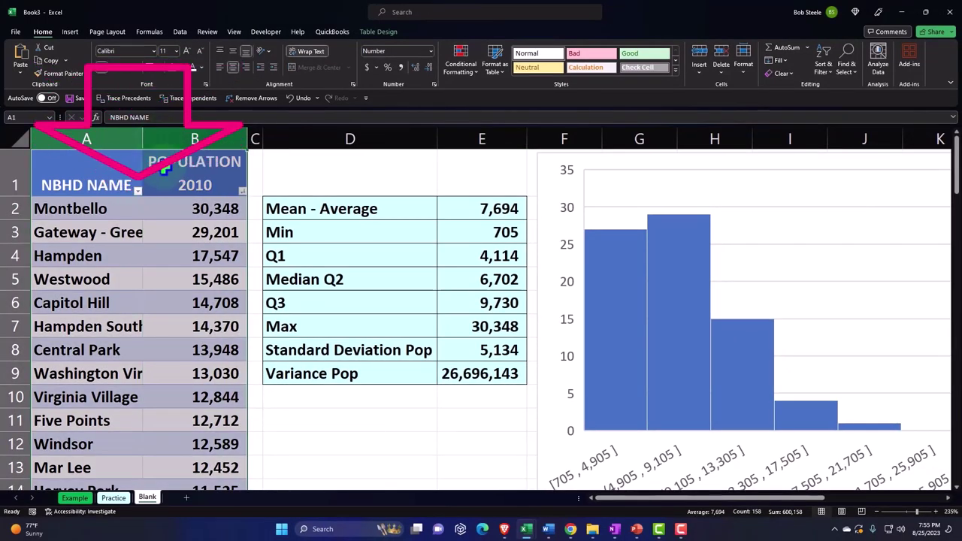
{"action": "right_click", "coordinate": [166, 236]}
{"action": "left_click", "coordinate": [193, 275]}
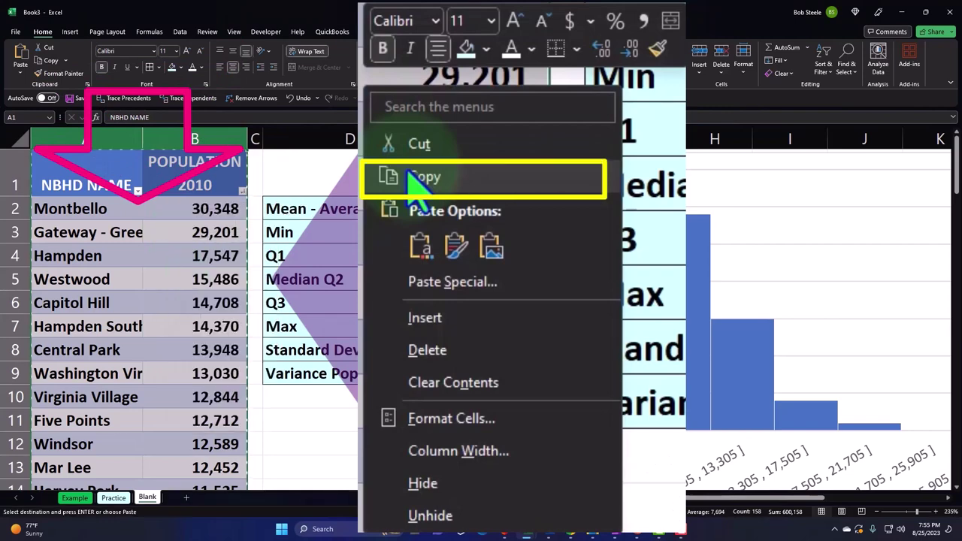
Paste the table starting at R1 and narrow column Q to a slim gap
{"action": "left_click_drag", "start_coordinate": [613, 494], "coordinate": [790, 497]}
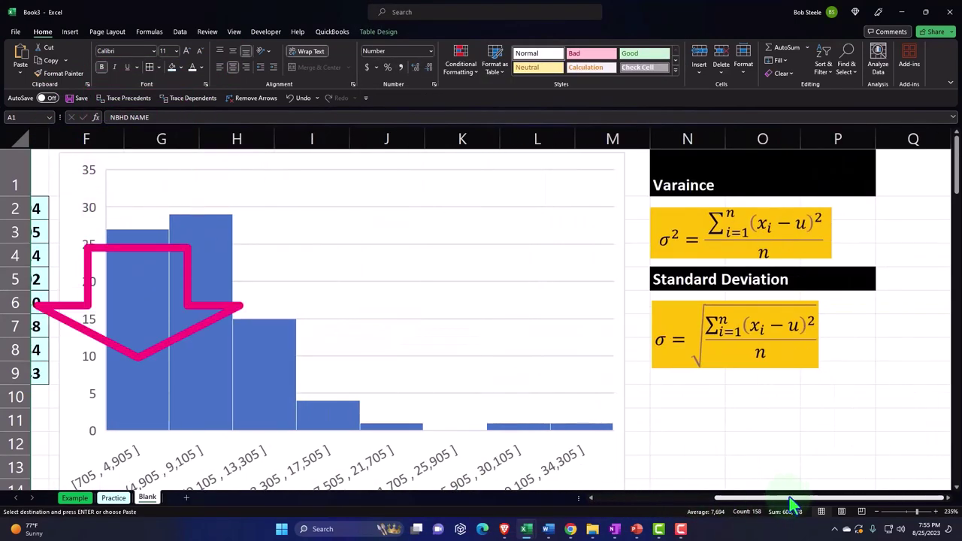
{"action": "left_click", "coordinate": [882, 347]}
{"action": "key", "text": "Right"}
{"action": "key", "text": "Right"}
{"action": "key", "text": "Right"}
{"action": "key", "text": "Right"}
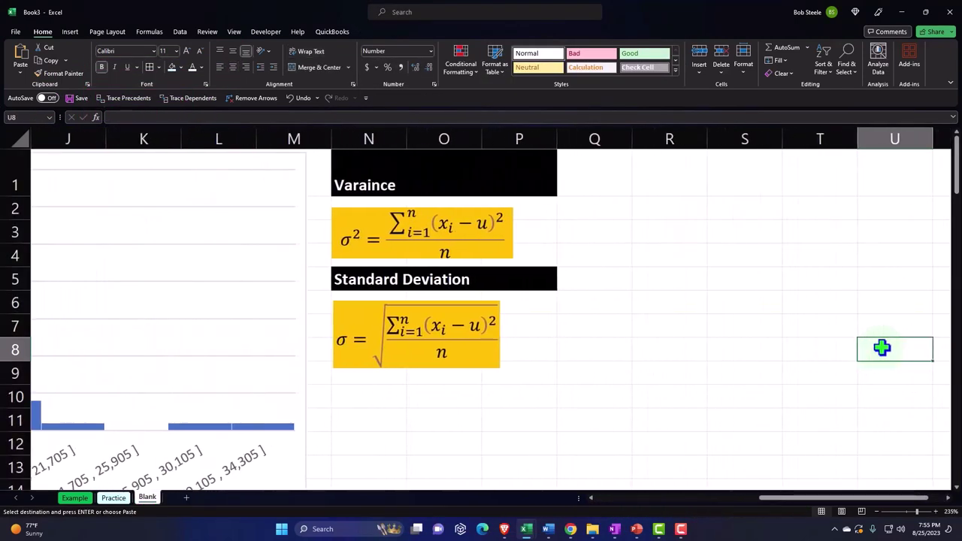
{"action": "left_click", "coordinate": [676, 171]}
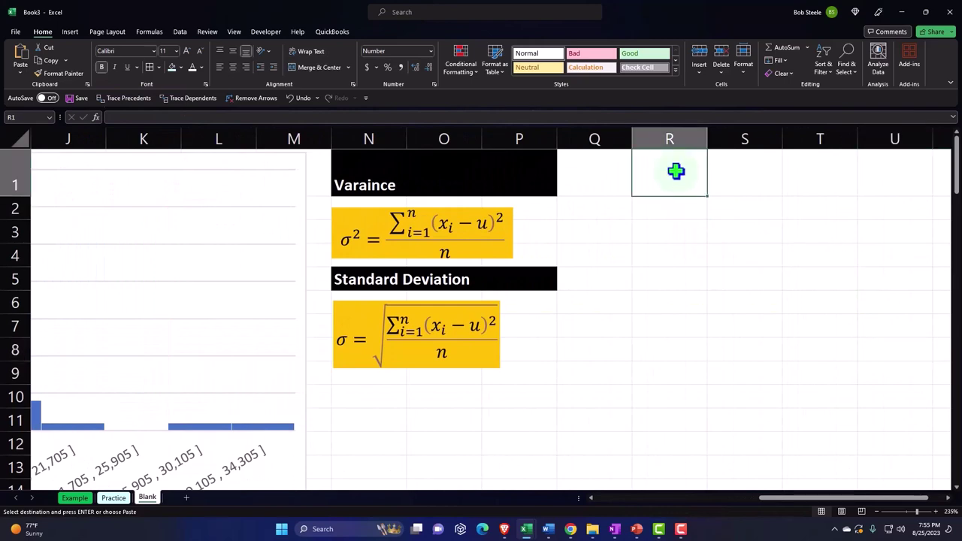
{"action": "right_click", "coordinate": [676, 171]}
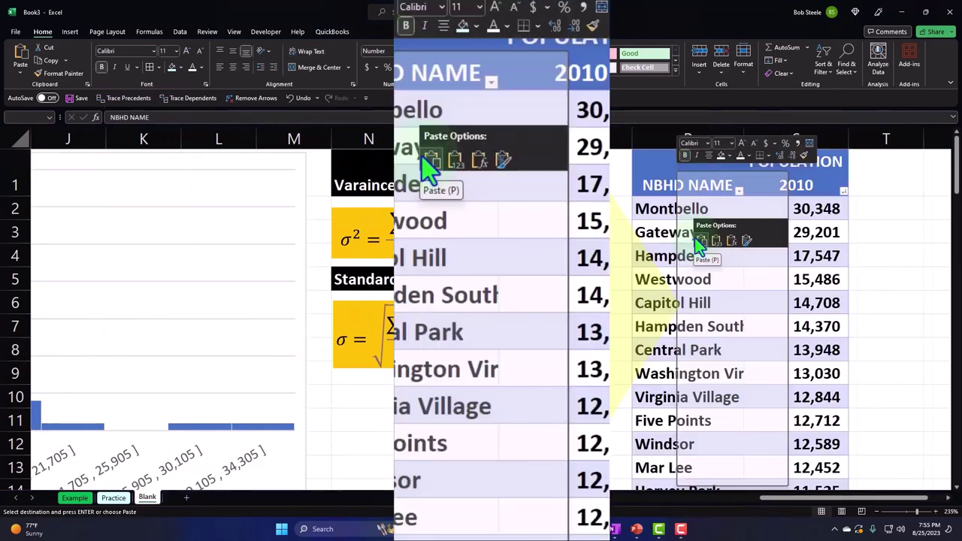
{"action": "left_click", "coordinate": [699, 242]}
{"action": "left_click", "coordinate": [594, 191]}
{"action": "left_click_drag", "start_coordinate": [632, 138], "coordinate": [570, 153]}
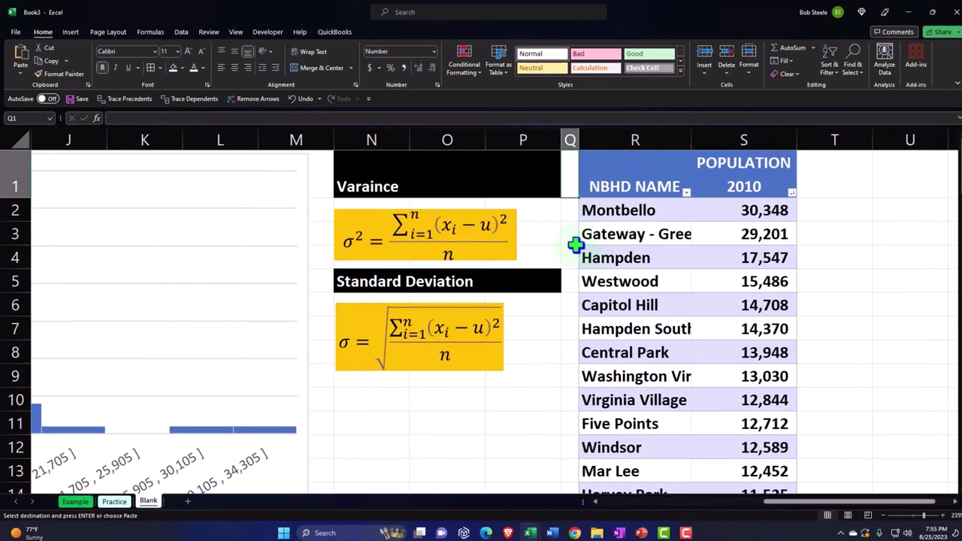
Add a Mean column in T1 using =AVERAGE over POPULATION 2010, showing 7,694 on every row
{"action": "key", "text": "Down"}
{"action": "key", "text": "Down"}
{"action": "key", "text": "Right"}
{"action": "key", "text": "Right"}
{"action": "key", "text": "Right"}
{"action": "key", "text": "Right"}
{"action": "key", "text": "Right"}
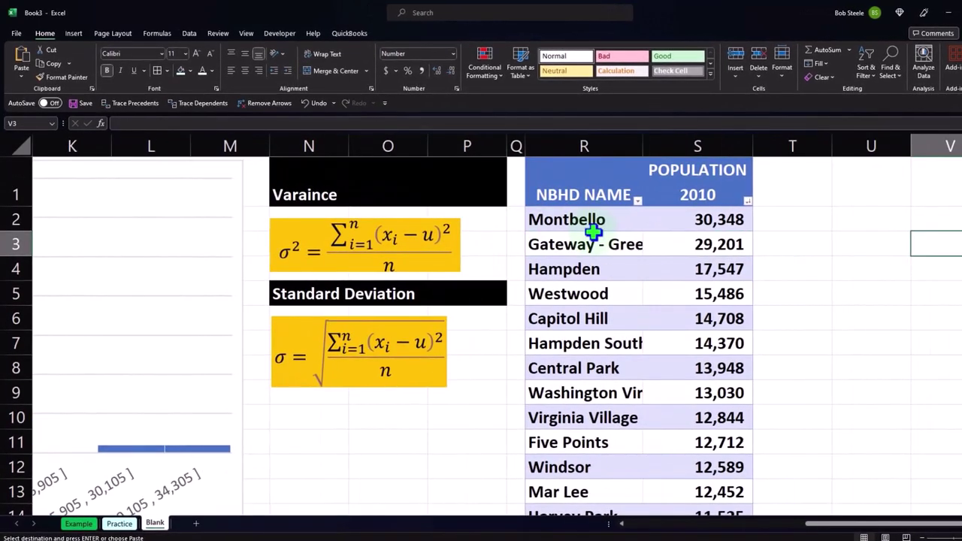
{"action": "key", "text": "Right"}
{"action": "key", "text": "Right"}
{"action": "key", "text": "Right"}
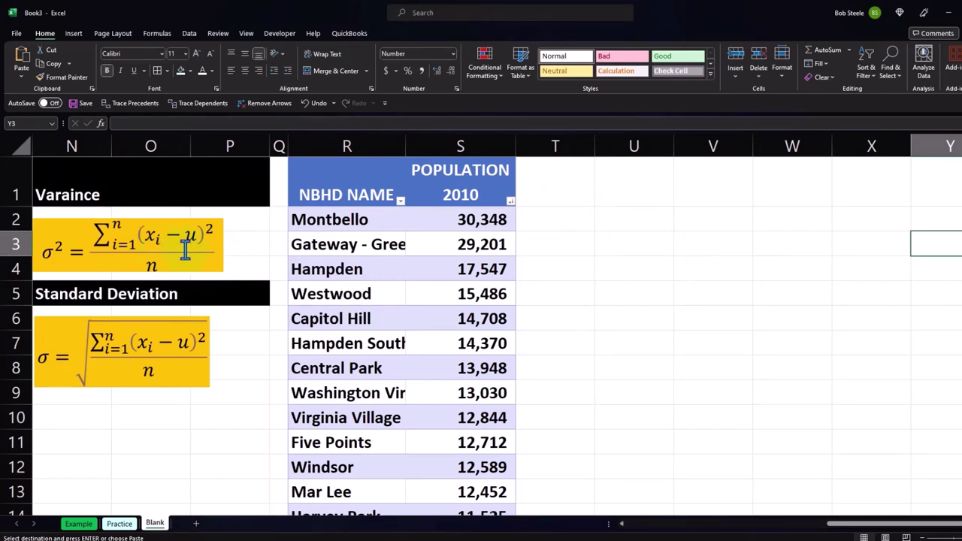
{"action": "left_click", "coordinate": [560, 181]}
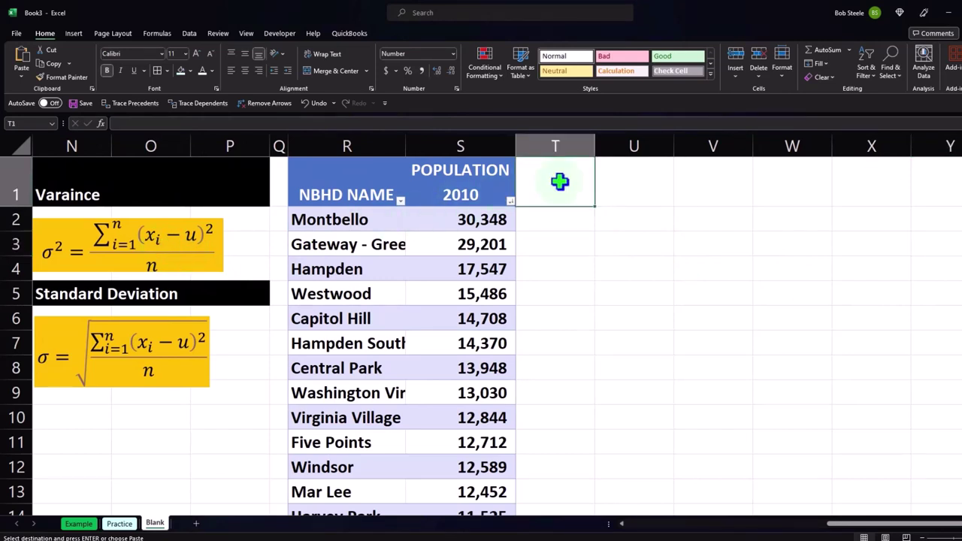
{"action": "type", "text": "Mean"}
{"action": "key", "text": "Return"}
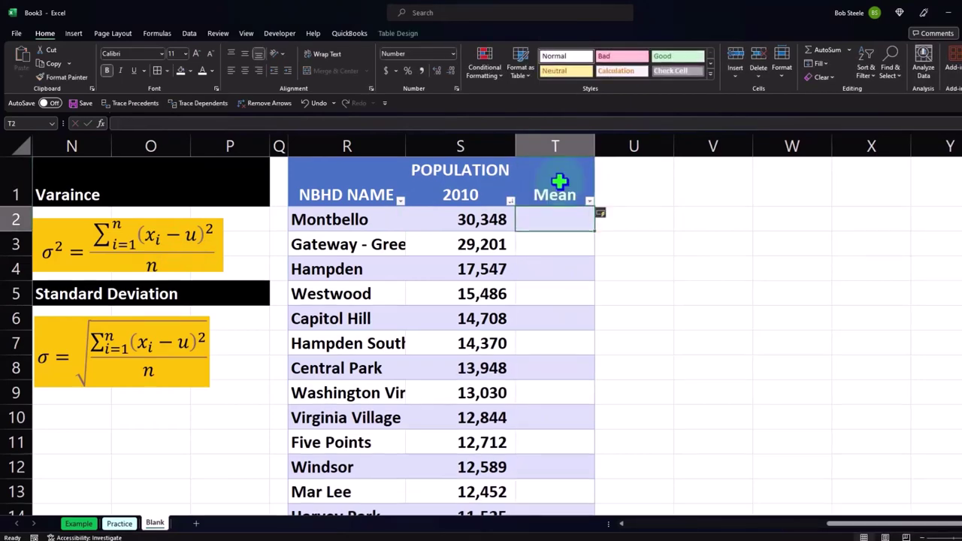
{"action": "type", "text": "=average"}
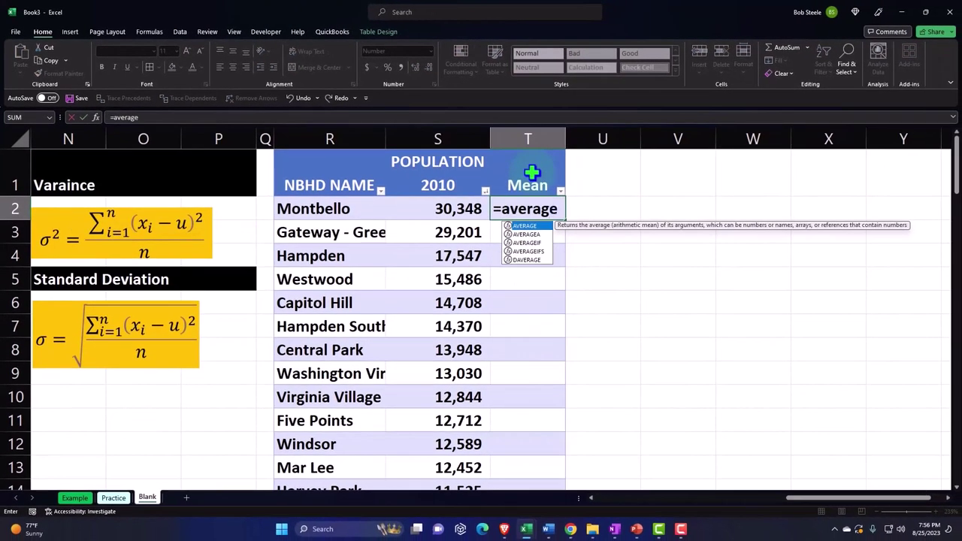
{"action": "key", "text": "Tab"}
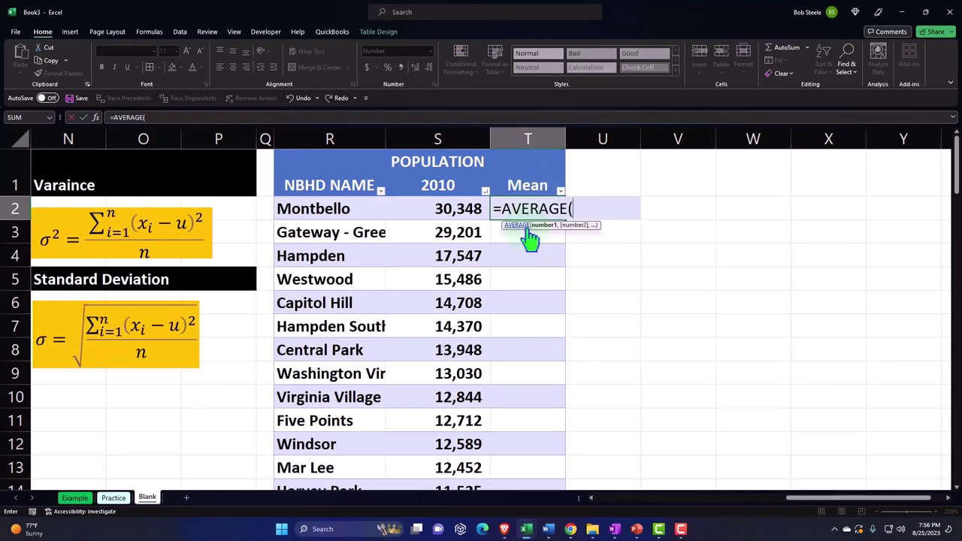
{"action": "left_click", "coordinate": [446, 154]}
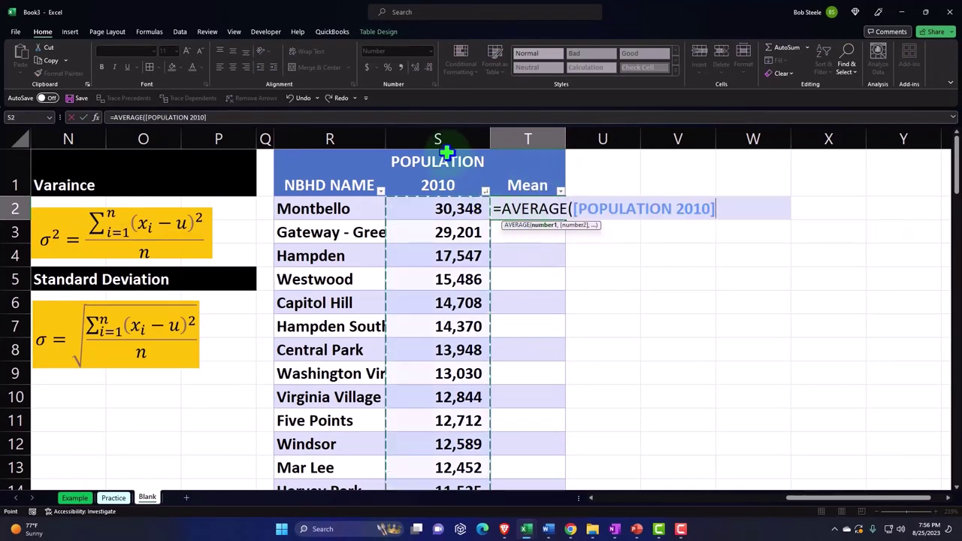
{"action": "key", "text": "Return"}
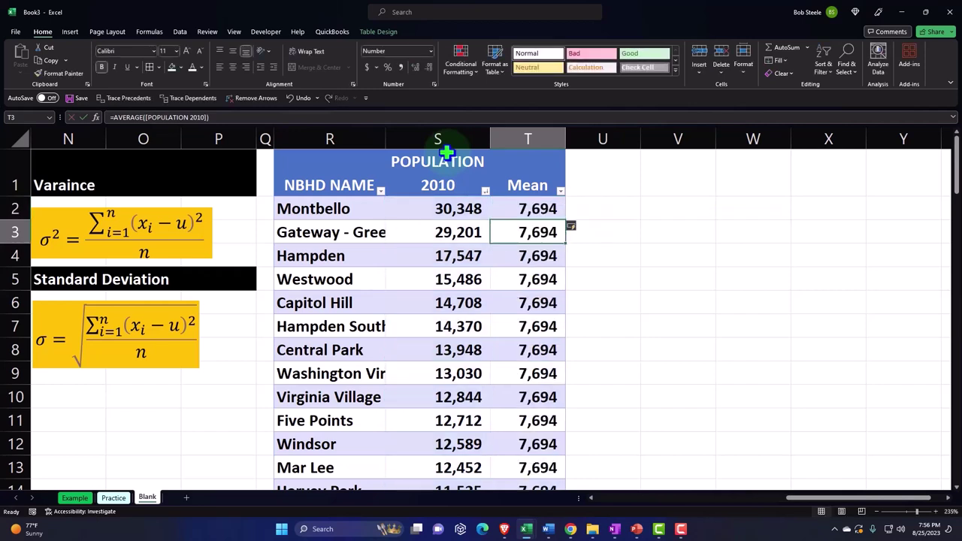
{"action": "key", "text": "Right"}
{"action": "key", "text": "Up"}
{"action": "key", "text": "Up"}
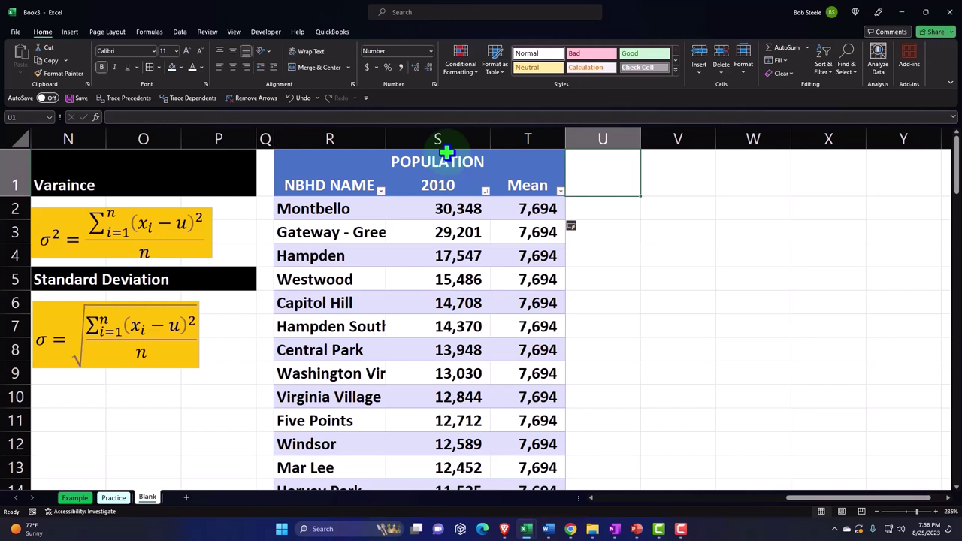
{"action": "type", "text": "De"}
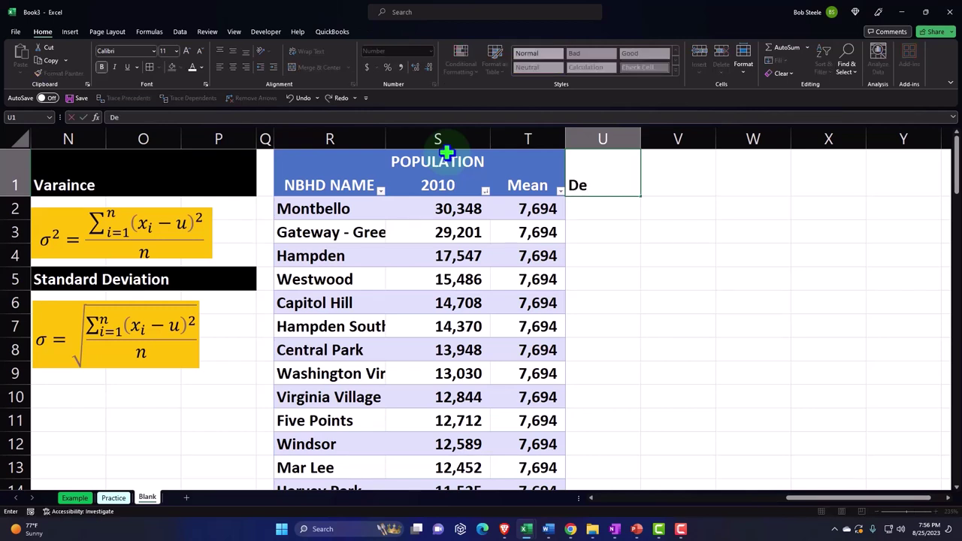
{"action": "type", "text": "ifference"}
{"action": "key", "text": "Return"}
{"action": "type", "text": "="}
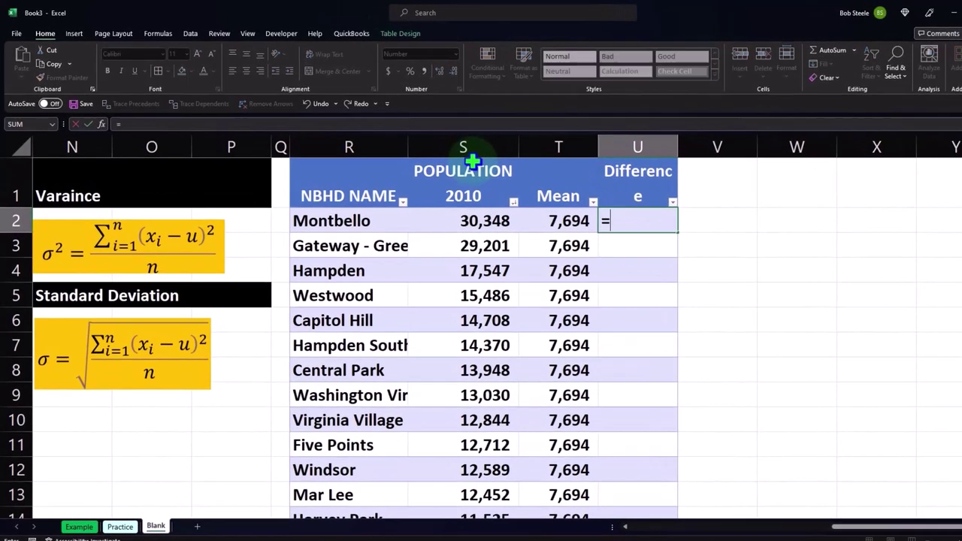
{"action": "key", "text": "Left"}
{"action": "key", "text": "Left"}
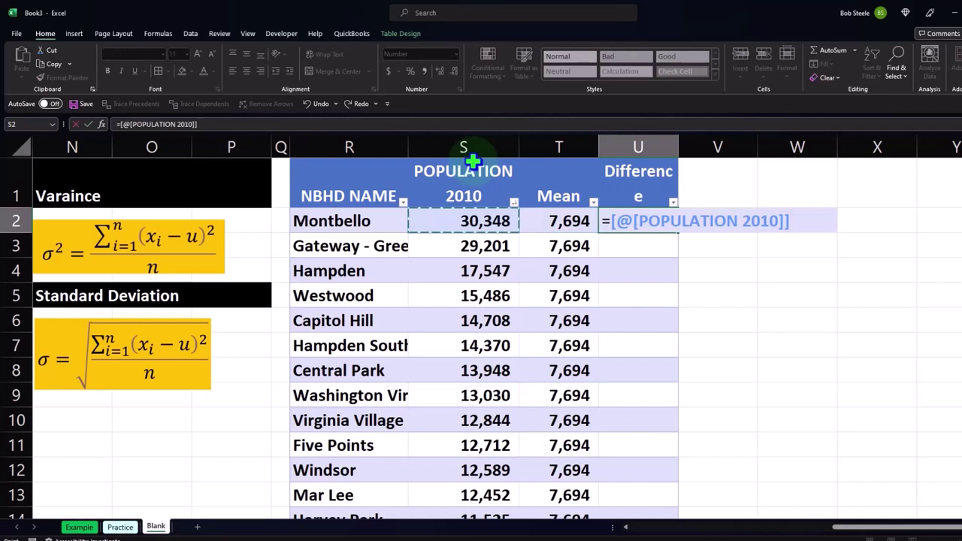
{"action": "type", "text": "-"}
{"action": "key", "text": "Left"}
{"action": "key", "text": "Return"}
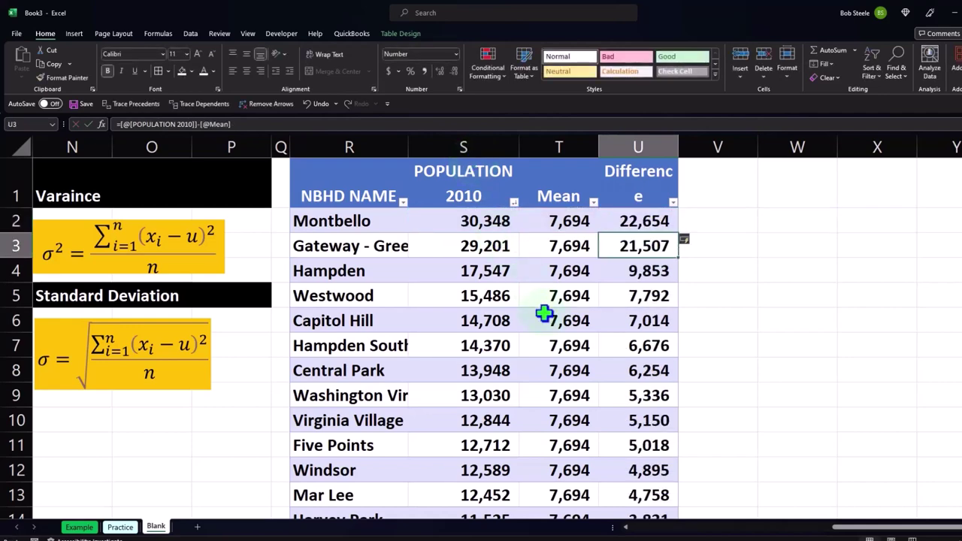
{"action": "scroll", "coordinate": [546, 316], "scroll_direction": "down", "scroll_amount": 7}
{"action": "scroll", "coordinate": [545, 314], "scroll_direction": "down", "scroll_amount": 11}
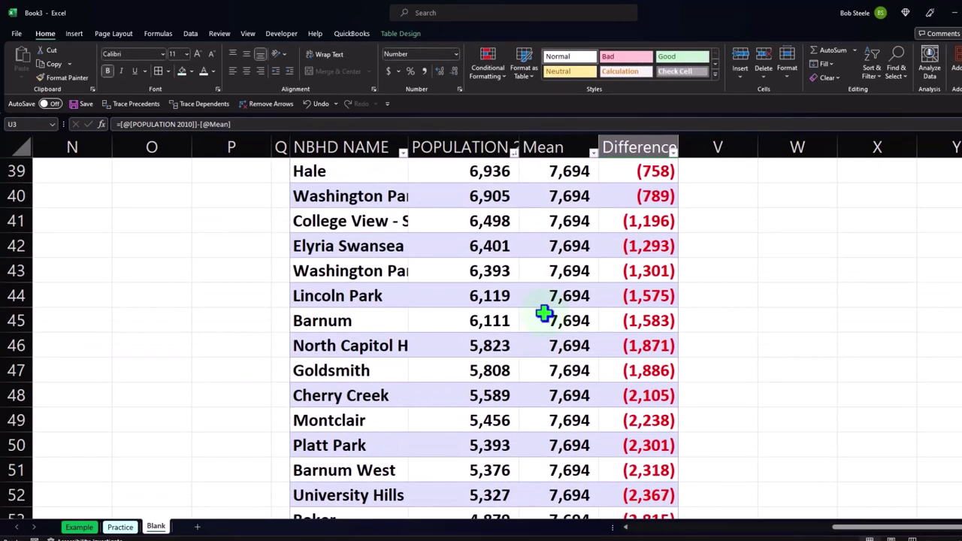
{"action": "scroll", "coordinate": [544, 314], "scroll_direction": "down", "scroll_amount": 3}
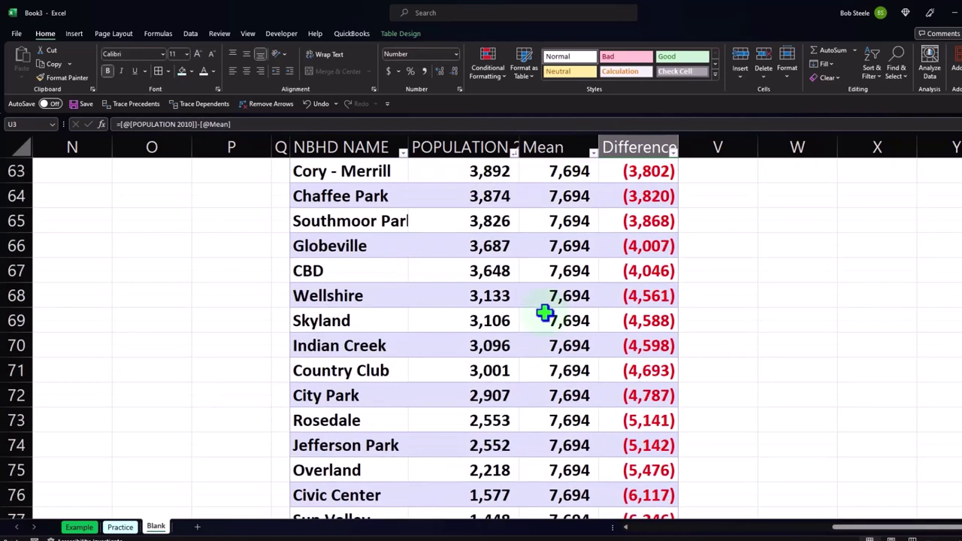
{"action": "scroll", "coordinate": [545, 313], "scroll_direction": "down", "scroll_amount": 4}
{"action": "scroll", "coordinate": [545, 314], "scroll_direction": "up", "scroll_amount": 20}
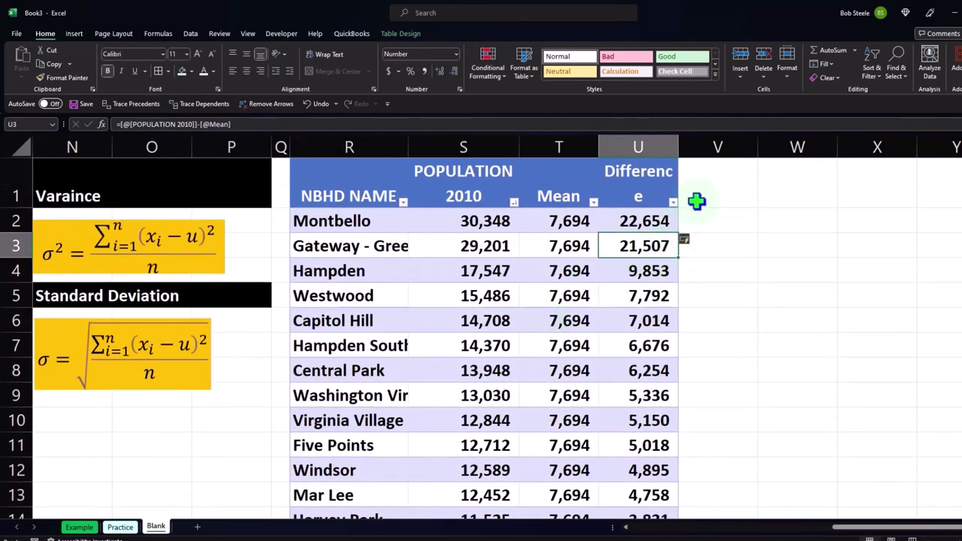
{"action": "left_click", "coordinate": [696, 201]}
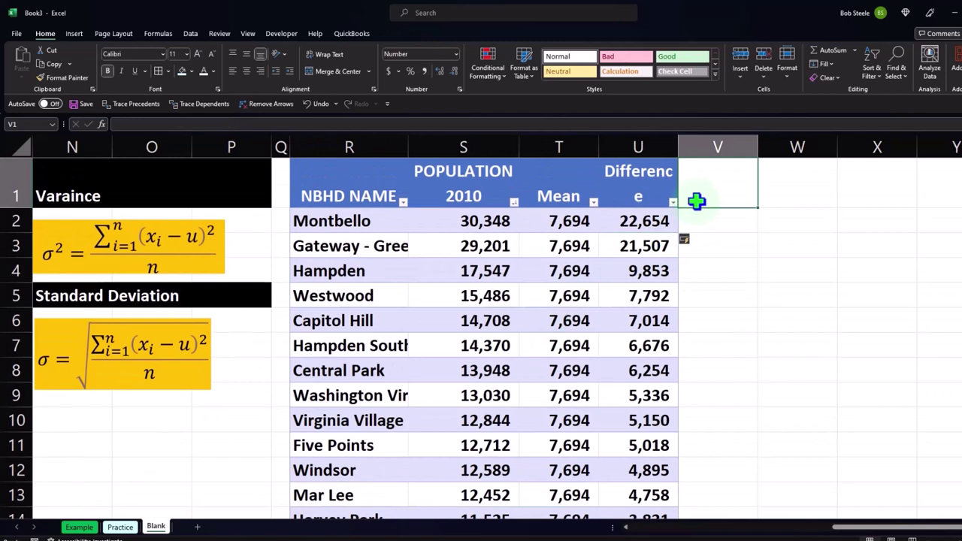
Add a Squared column in V1 that squares each row's Difference, e.g. 513,188,613 for Montbello
{"action": "type", "text": "S"}
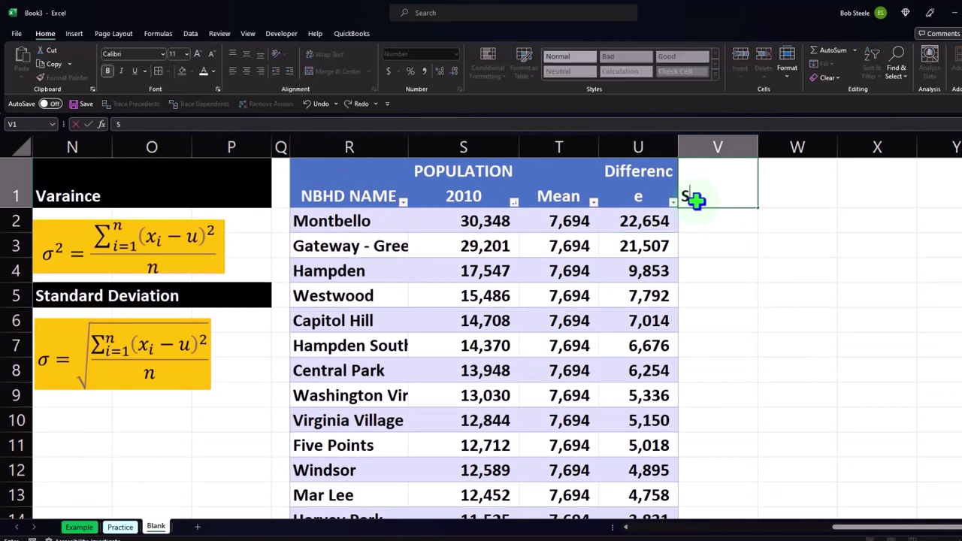
{"action": "type", "text": "quared"}
{"action": "key", "text": "Return"}
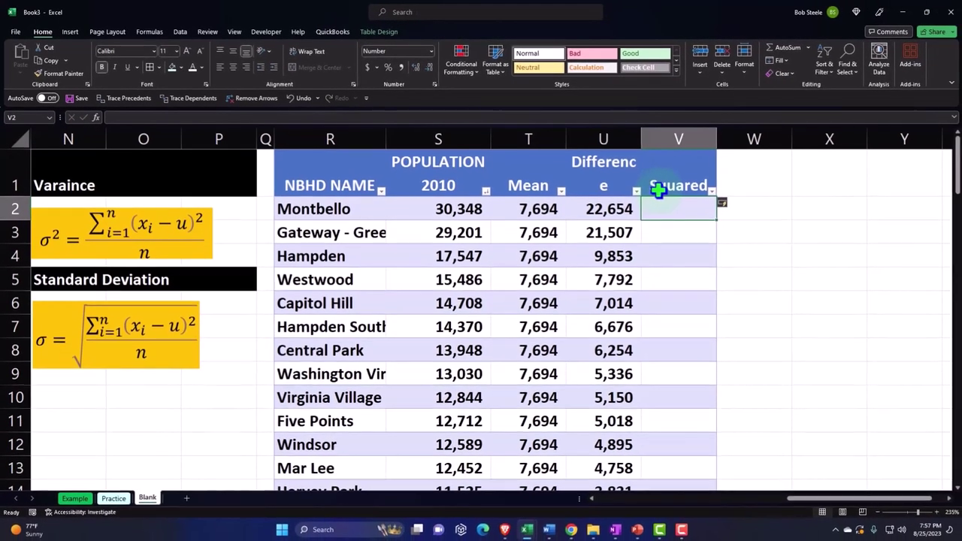
{"action": "type", "text": "="}
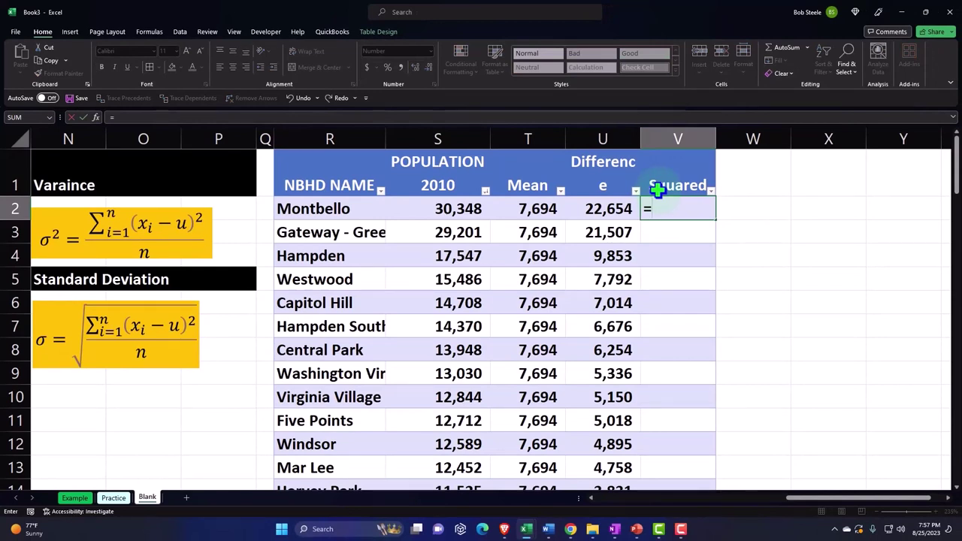
{"action": "key", "text": "Left"}
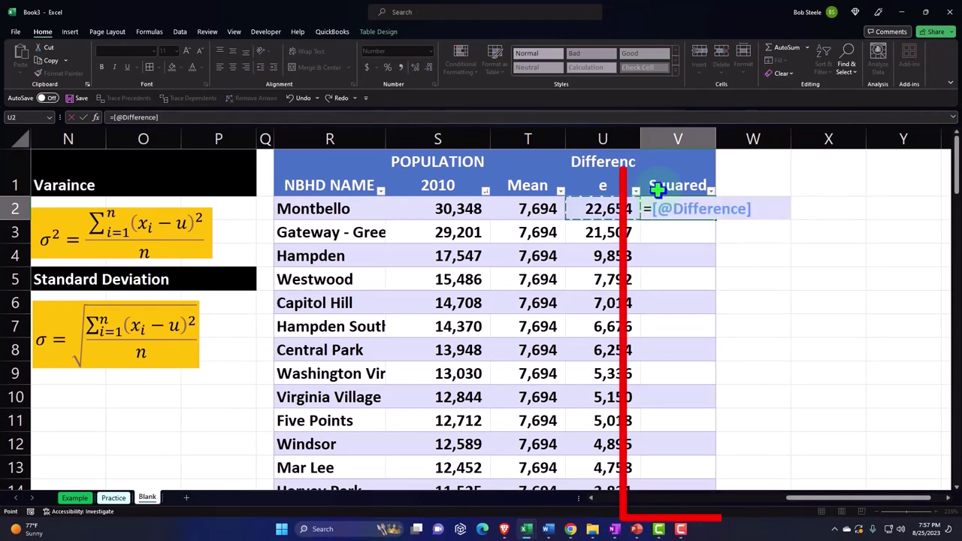
{"action": "type", "text": "^2"}
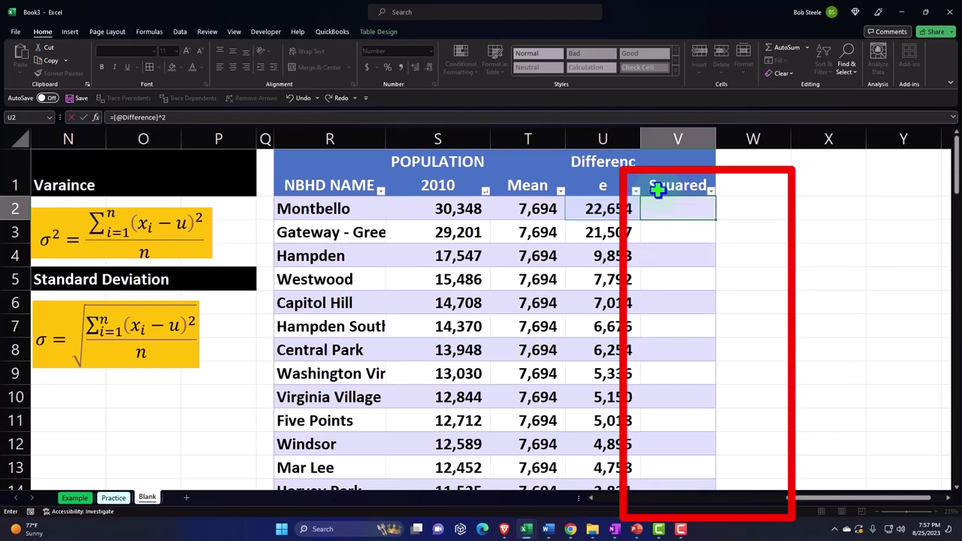
{"action": "key", "text": "Return"}
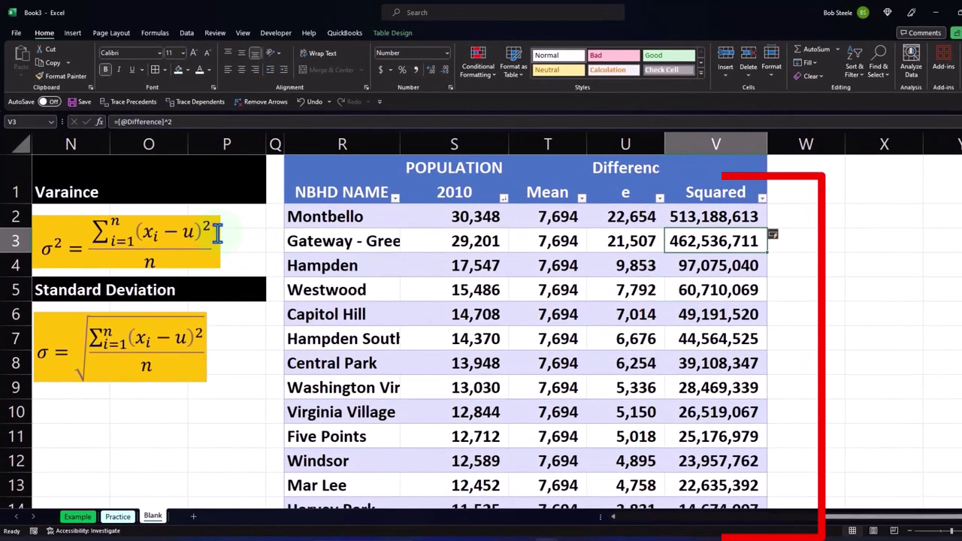
{"action": "scroll", "coordinate": [218, 233], "scroll_direction": "down", "scroll_amount": 9}
{"action": "scroll", "coordinate": [218, 232], "scroll_direction": "down", "scroll_amount": 14}
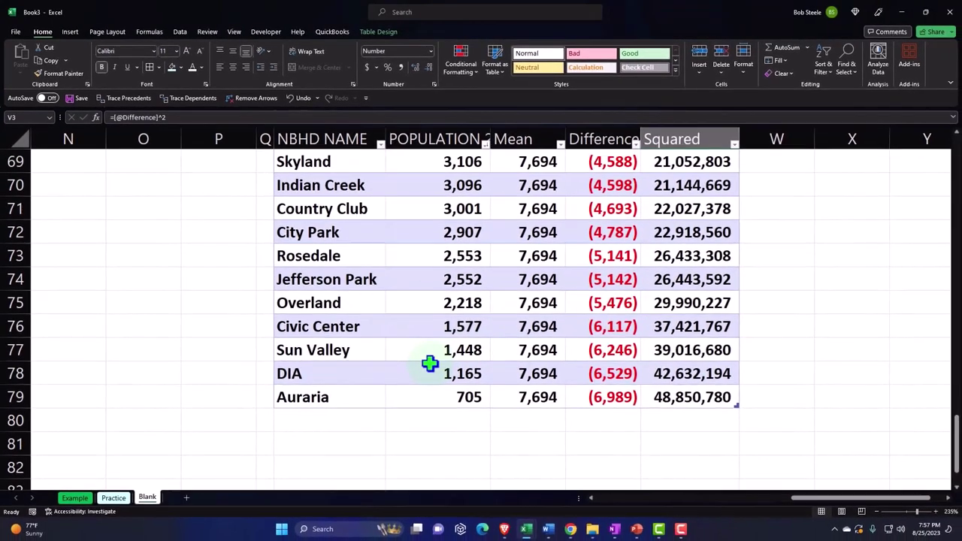
Add a Total row to the table showing the average population, 7,694
{"action": "left_click", "coordinate": [432, 367]}
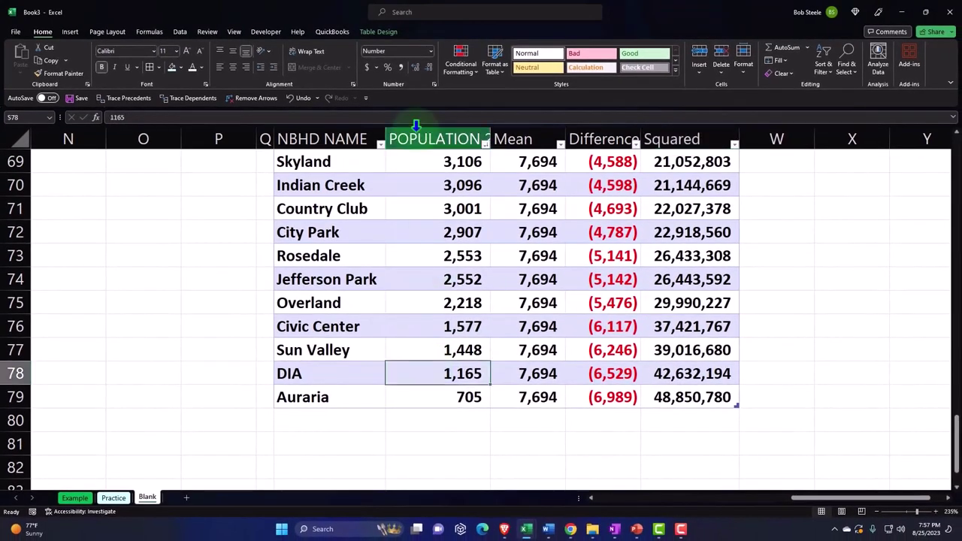
{"action": "left_click", "coordinate": [376, 33]}
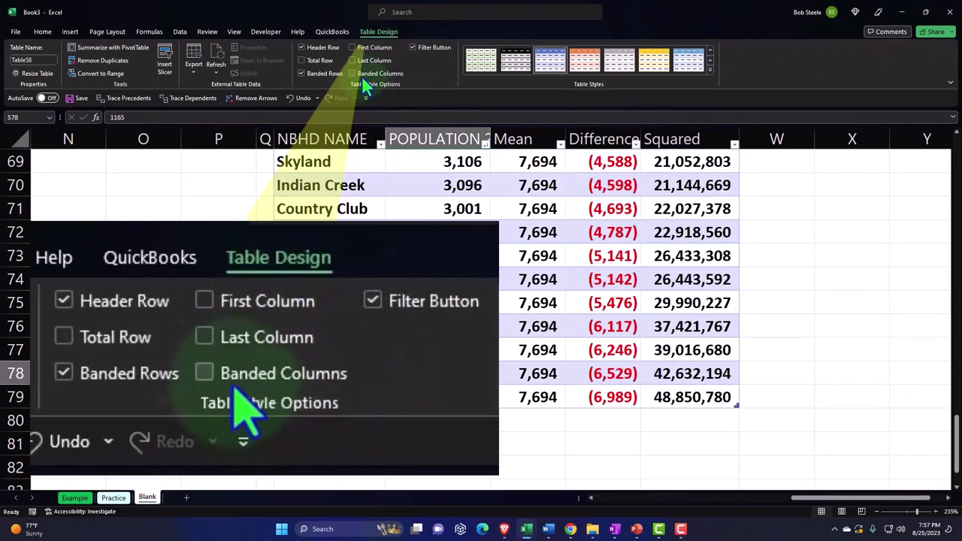
{"action": "left_click", "coordinate": [308, 62]}
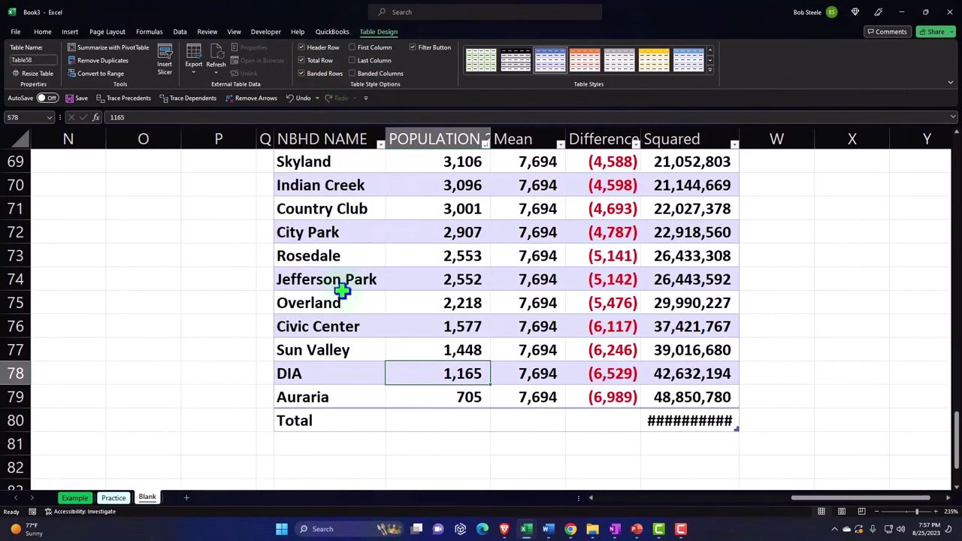
{"action": "scroll", "coordinate": [353, 323], "scroll_direction": "down", "scroll_amount": 1}
{"action": "left_click", "coordinate": [337, 354]}
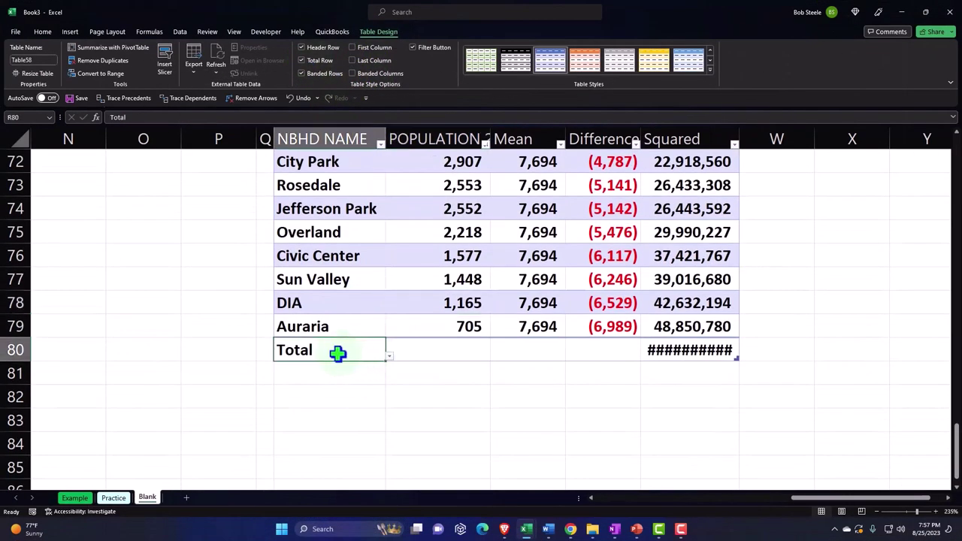
{"action": "left_click", "coordinate": [453, 357]}
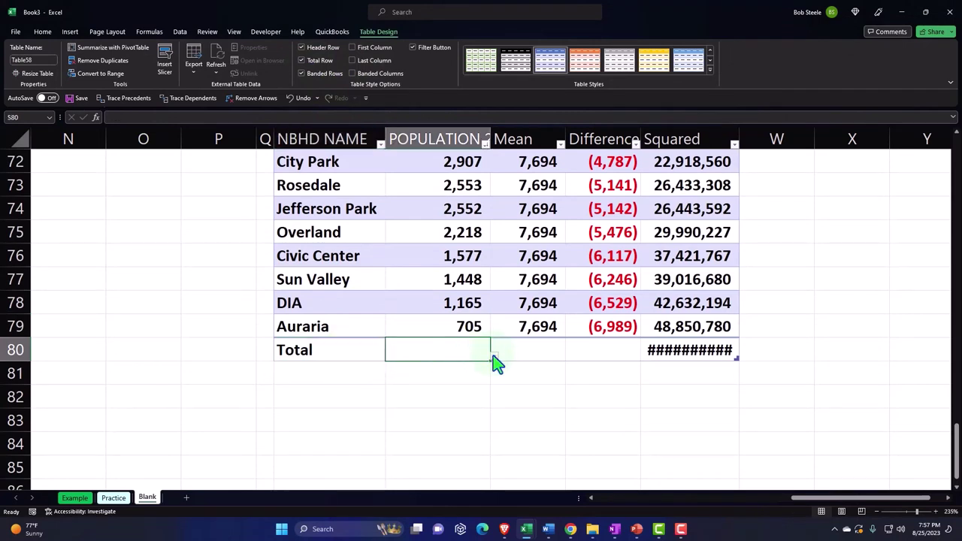
{"action": "left_click", "coordinate": [495, 358]}
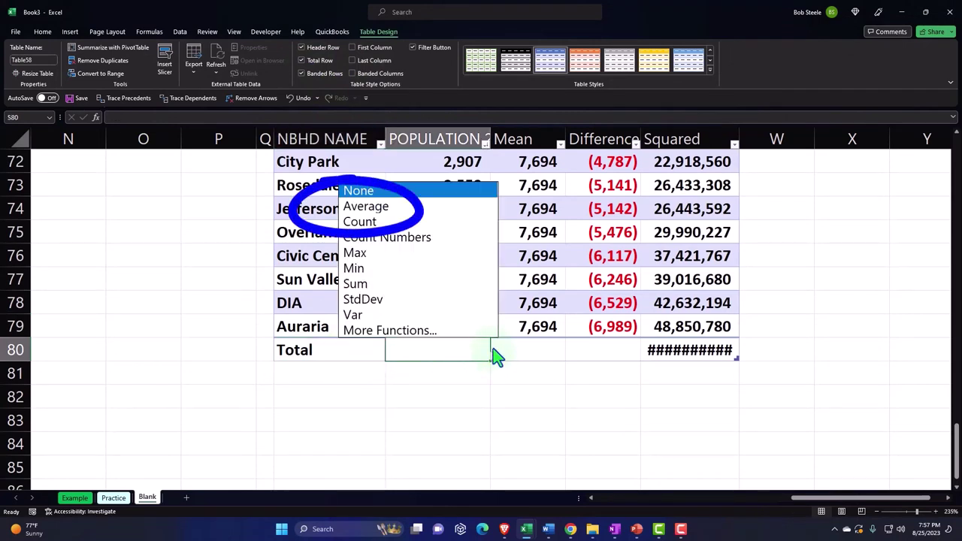
{"action": "left_click", "coordinate": [414, 208]}
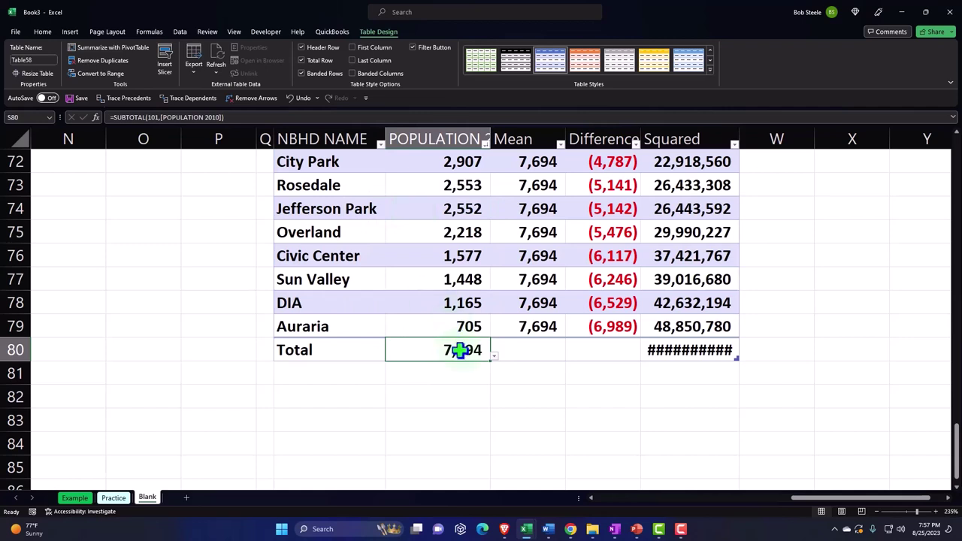
Set the Mean total to Count (78) and Difference to Sum, and widen the Squared column
{"action": "left_click", "coordinate": [553, 351]}
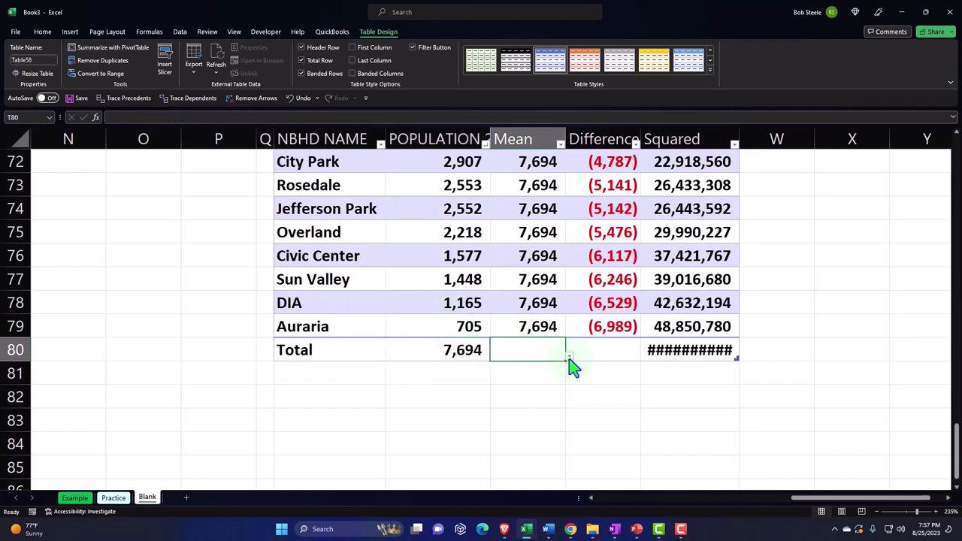
{"action": "left_click", "coordinate": [570, 358]}
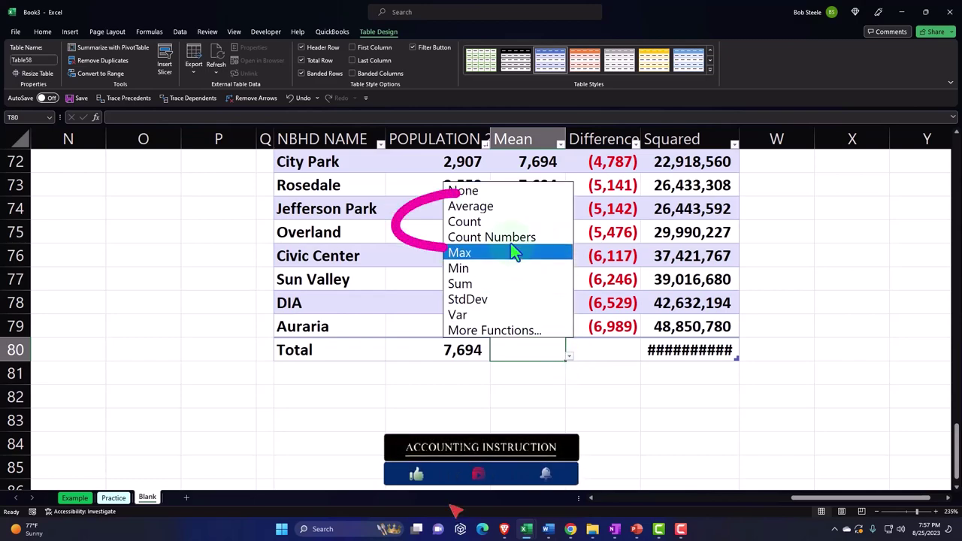
{"action": "left_click", "coordinate": [481, 222]}
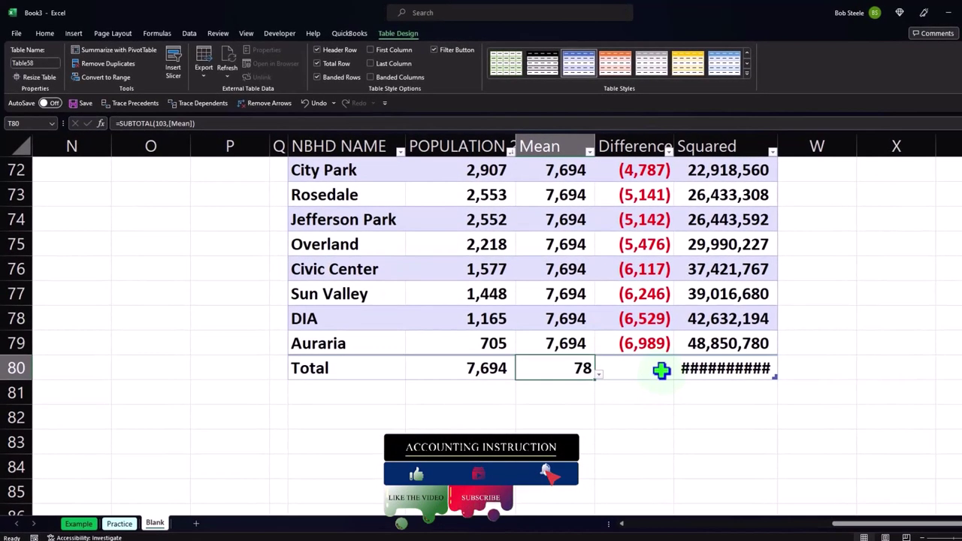
{"action": "left_click", "coordinate": [662, 370]}
{"action": "left_click", "coordinate": [676, 375]}
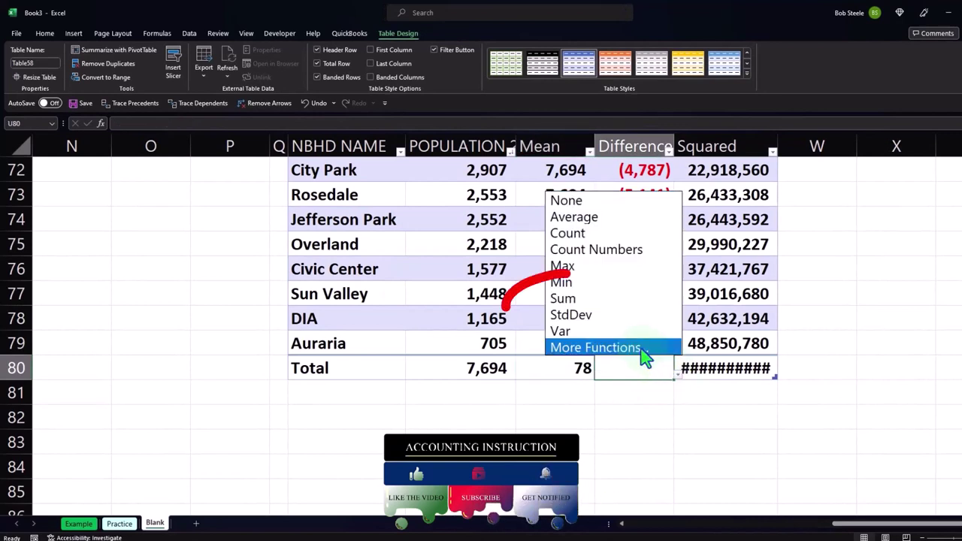
{"action": "left_click", "coordinate": [594, 299]}
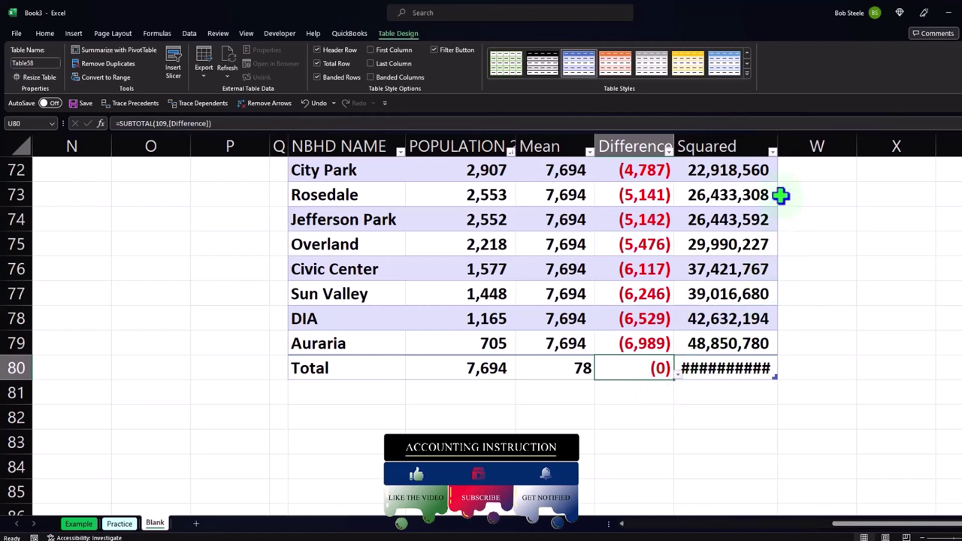
{"action": "left_click_drag", "start_coordinate": [779, 149], "coordinate": [798, 149]}
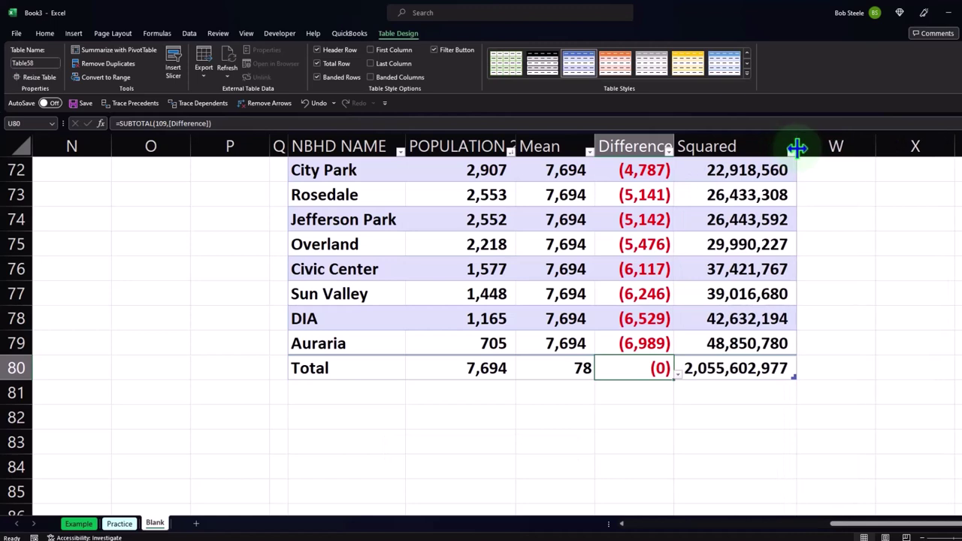
Label R82 'Squred difference from mean' and link V82 to the Squared total, 2,055,602,977
{"action": "left_click", "coordinate": [351, 422]}
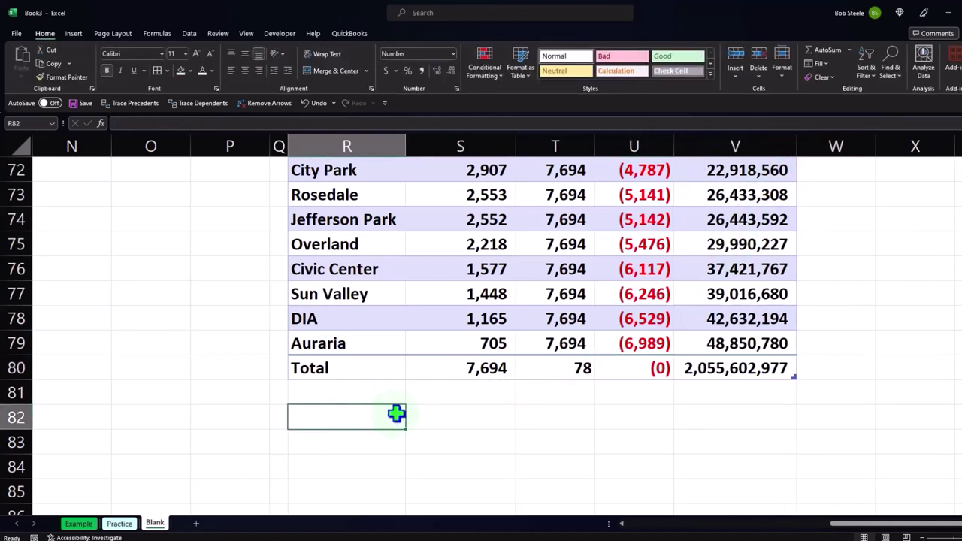
{"action": "left_click", "coordinate": [439, 418]}
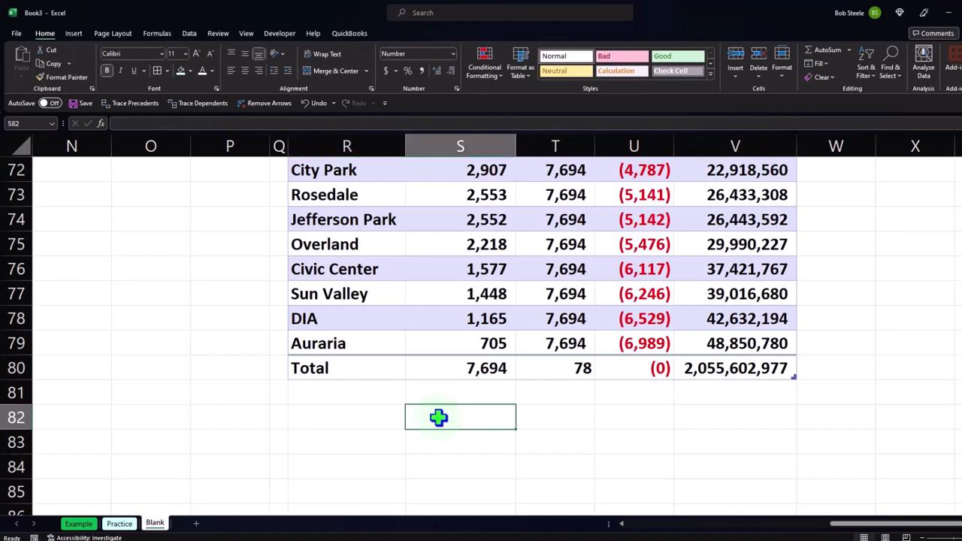
{"action": "left_click", "coordinate": [389, 418]}
{"action": "type", "text": "Qu"}
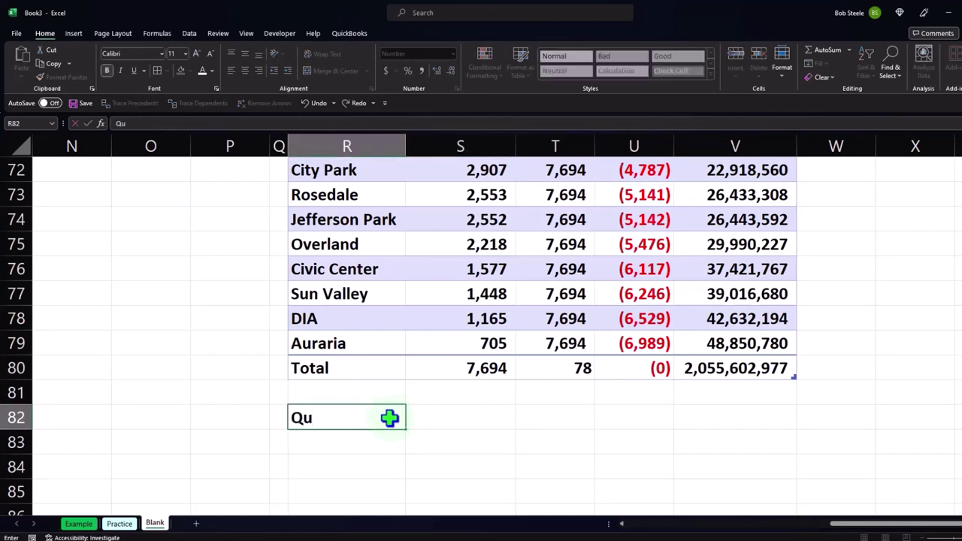
{"action": "type", "text": "red di"}
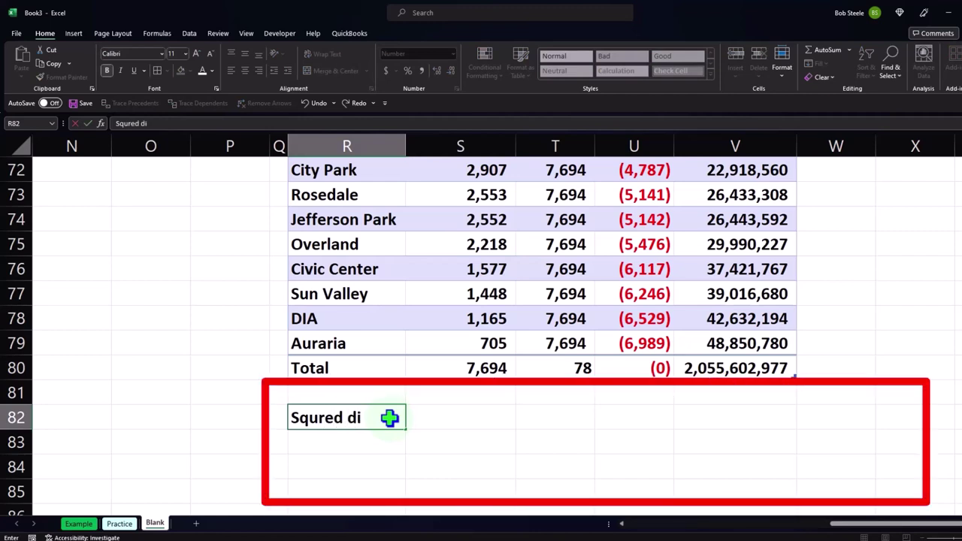
{"action": "type", "text": "ffence"}
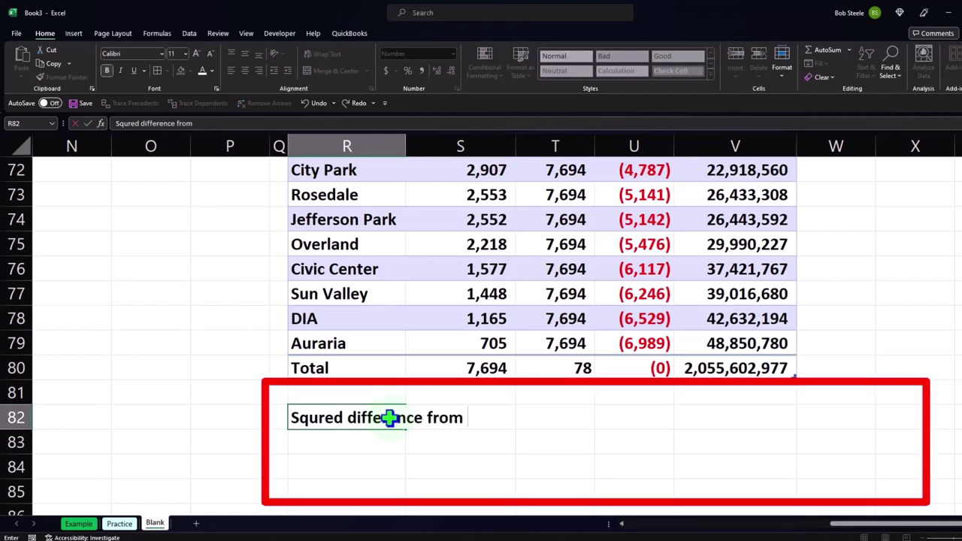
{"action": "key", "text": "Tab"}
{"action": "key", "text": "Tab"}
{"action": "key", "text": "Tab"}
{"action": "key", "text": "Tab"}
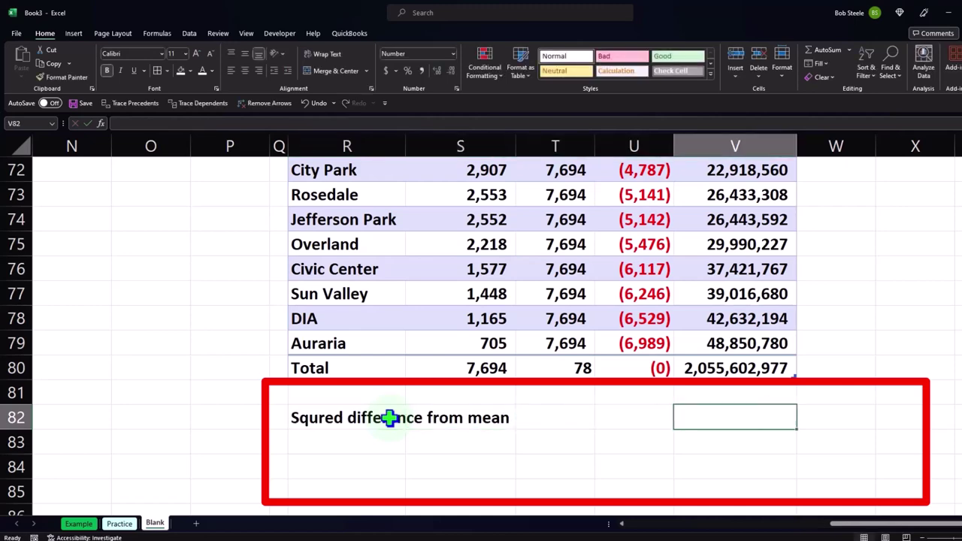
{"action": "type", "text": "="}
{"action": "key", "text": "Up"}
{"action": "key", "text": "Up"}
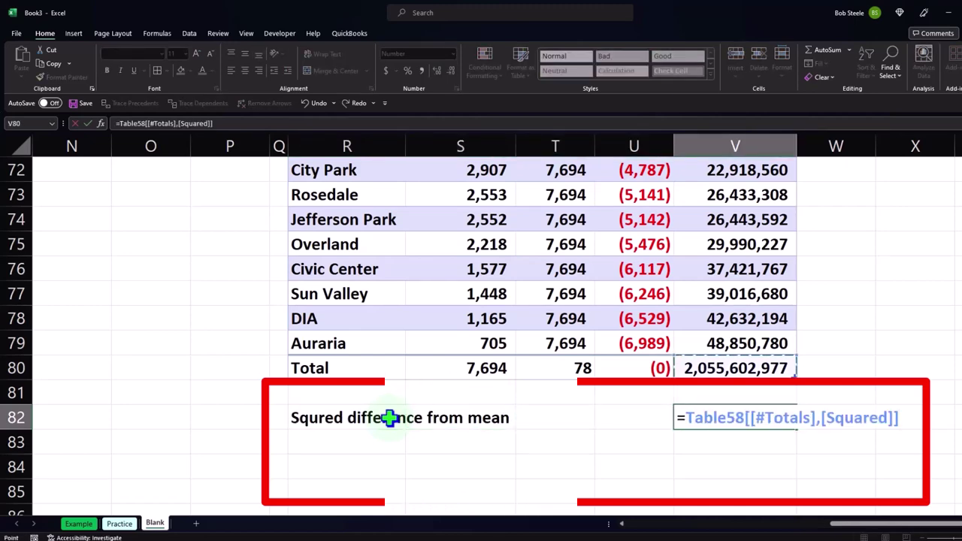
{"action": "key", "text": "Return"}
{"action": "scroll", "coordinate": [376, 343], "scroll_direction": "up", "scroll_amount": 20}
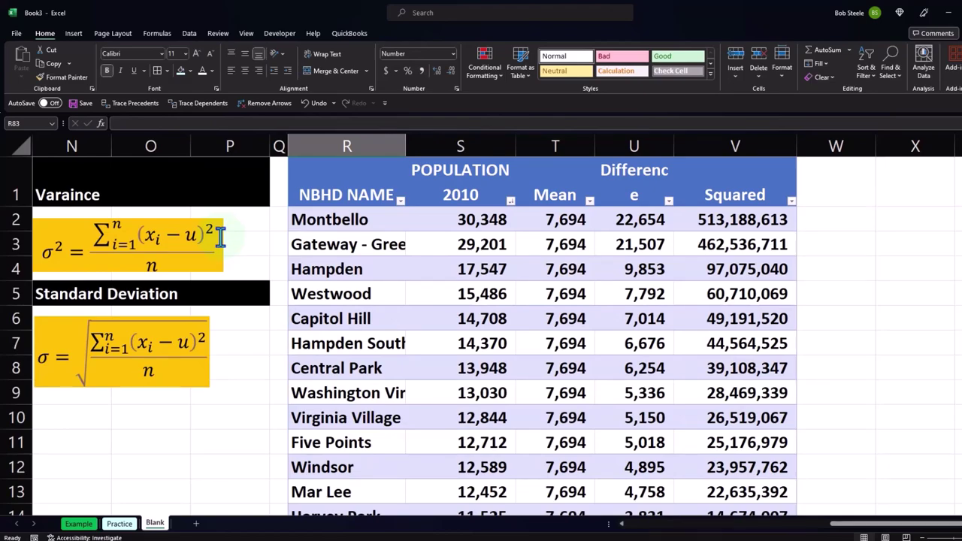
{"action": "scroll", "coordinate": [220, 237], "scroll_direction": "down", "scroll_amount": 15}
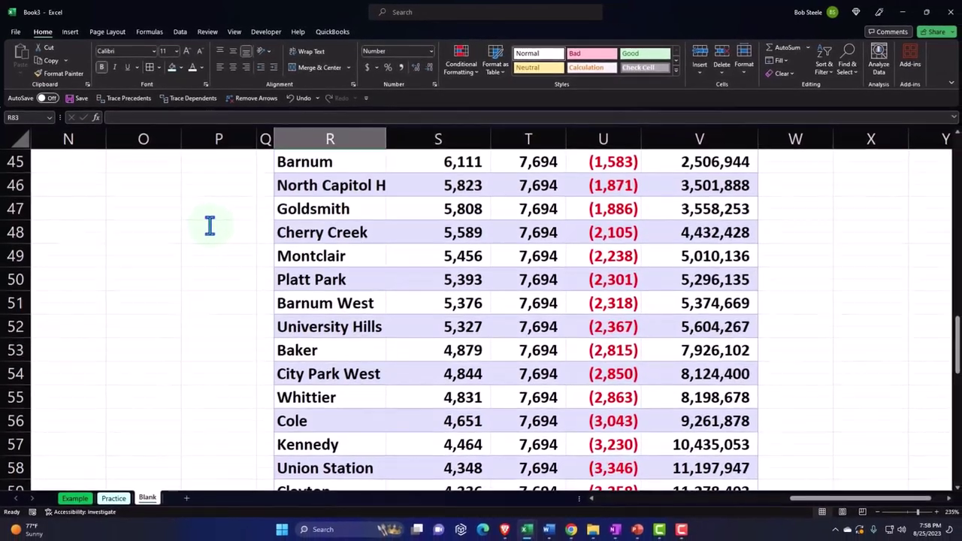
{"action": "scroll", "coordinate": [210, 225], "scroll_direction": "down", "scroll_amount": 8}
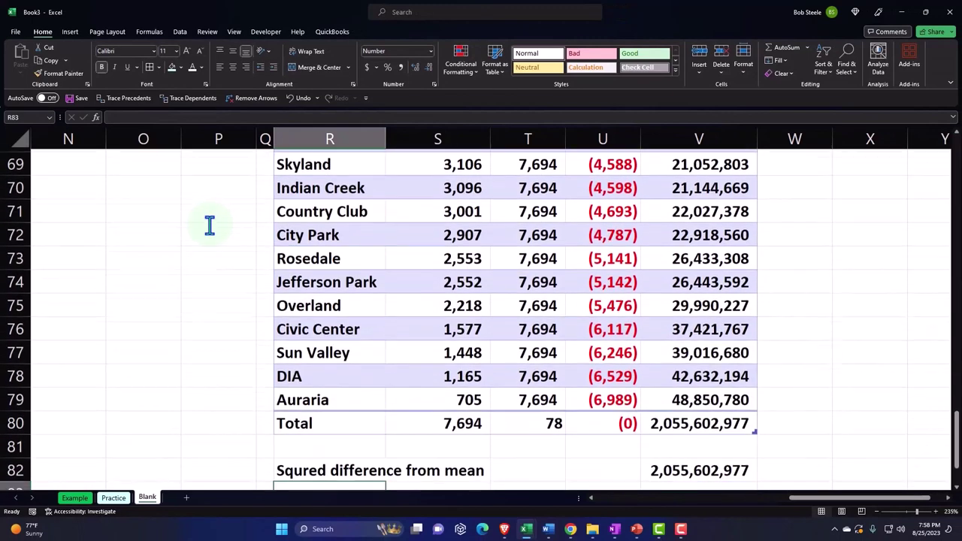
{"action": "scroll", "coordinate": [210, 226], "scroll_direction": "down", "scroll_amount": 1}
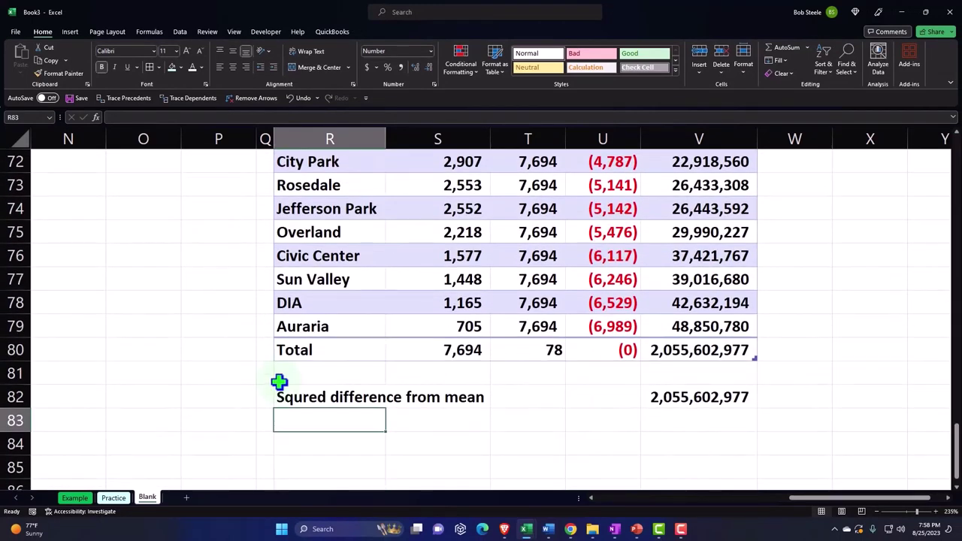
Add a '/ Count (n)' row linked to the table's count total (78), and label R84 'Varaince'
{"action": "type", "text": "C"}
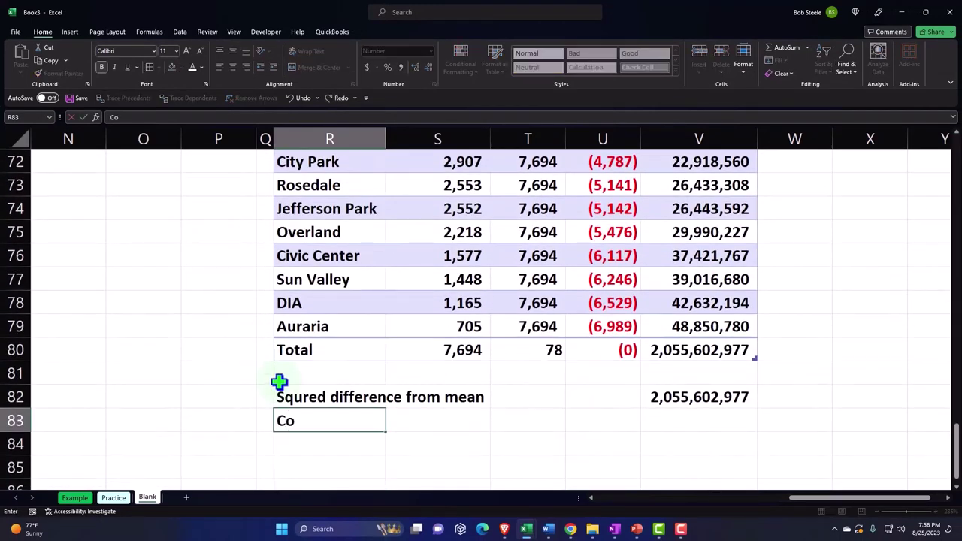
{"action": "key", "text": "BackSpace"}
{"action": "type", "text": "'"}
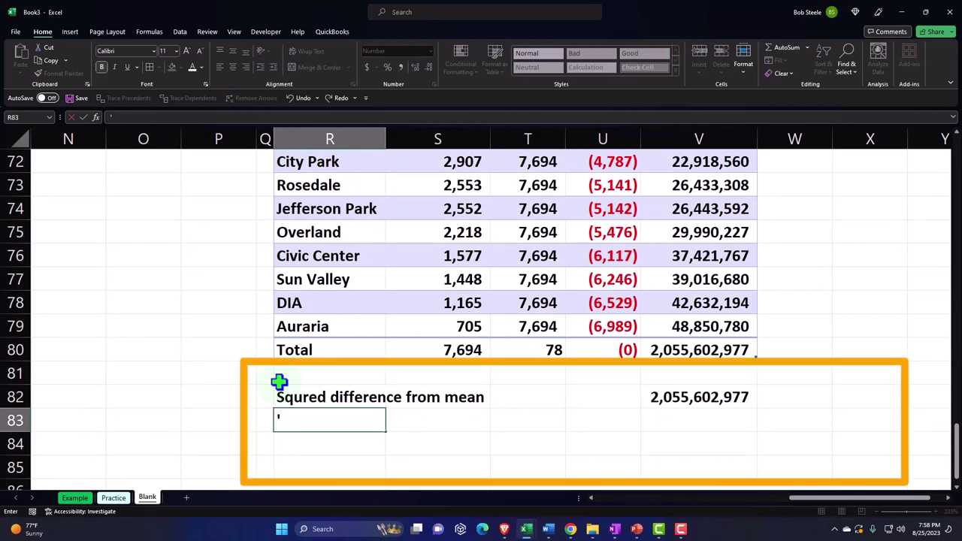
{"action": "type", "text": "/ Count (n"}
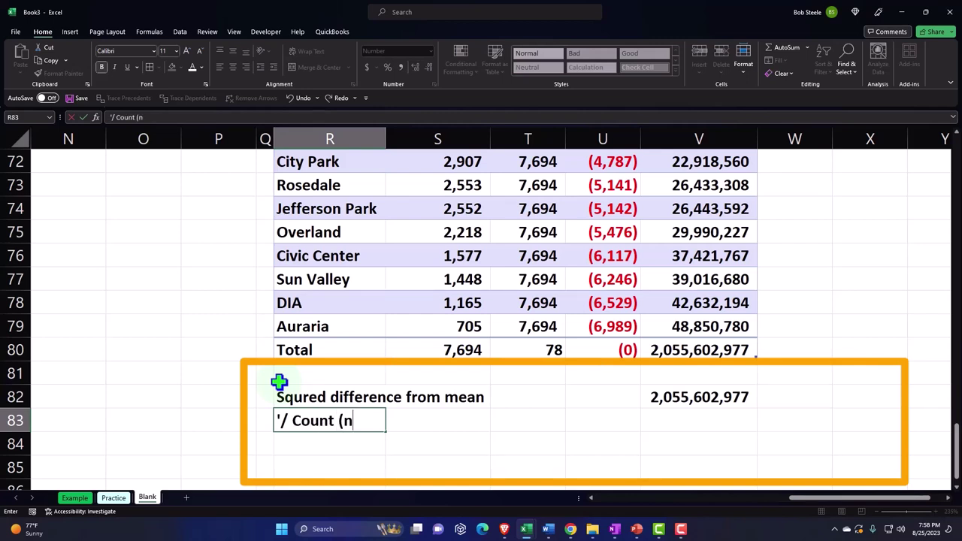
{"action": "type", "text": ")"}
{"action": "key", "text": "Tab"}
{"action": "key", "text": "Tab"}
{"action": "key", "text": "Tab"}
{"action": "key", "text": "Tab"}
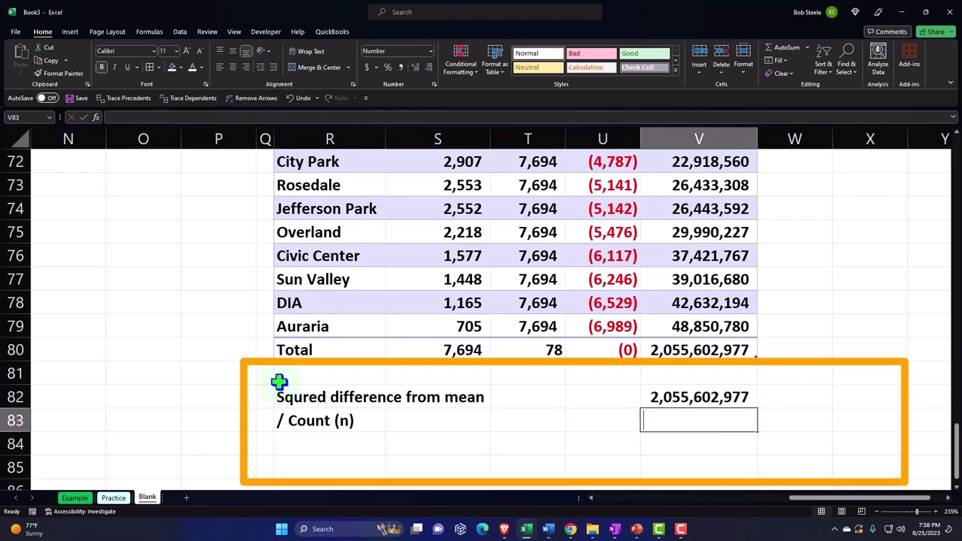
{"action": "type", "text": "="}
{"action": "key", "text": "Up"}
{"action": "key", "text": "Up"}
{"action": "key", "text": "Up"}
{"action": "key", "text": "Left"}
{"action": "key", "text": "Left"}
{"action": "key", "text": "Return"}
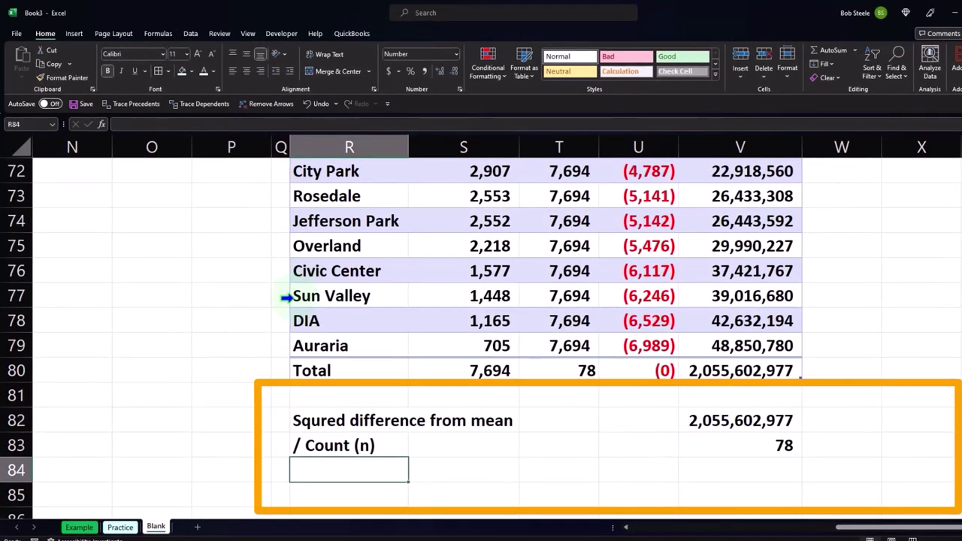
{"action": "type", "text": "Varai"}
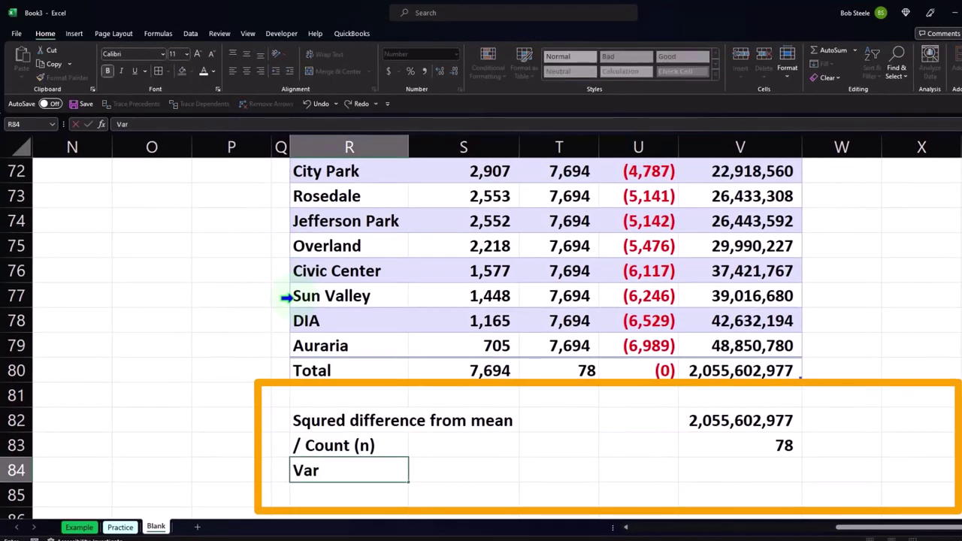
{"action": "type", "text": "nce"}
{"action": "key", "text": "Tab"}
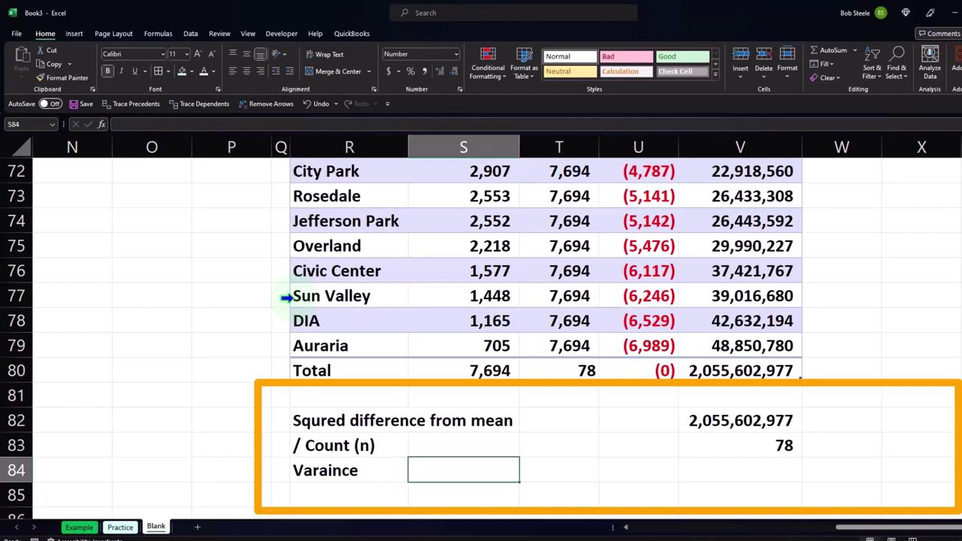
Insert the Greek small letter σ into S84 beside the Varaince label
{"action": "left_click", "coordinate": [71, 33]}
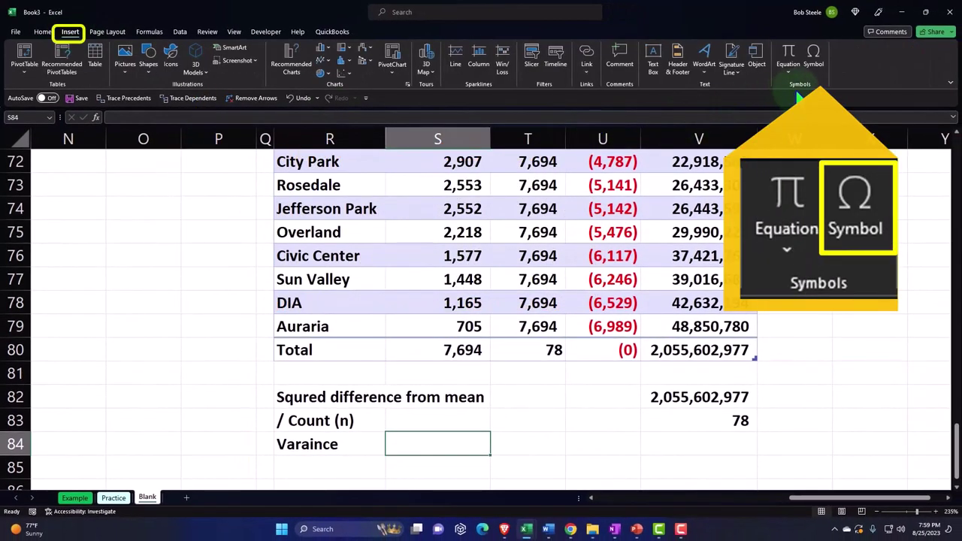
{"action": "left_click", "coordinate": [815, 57]}
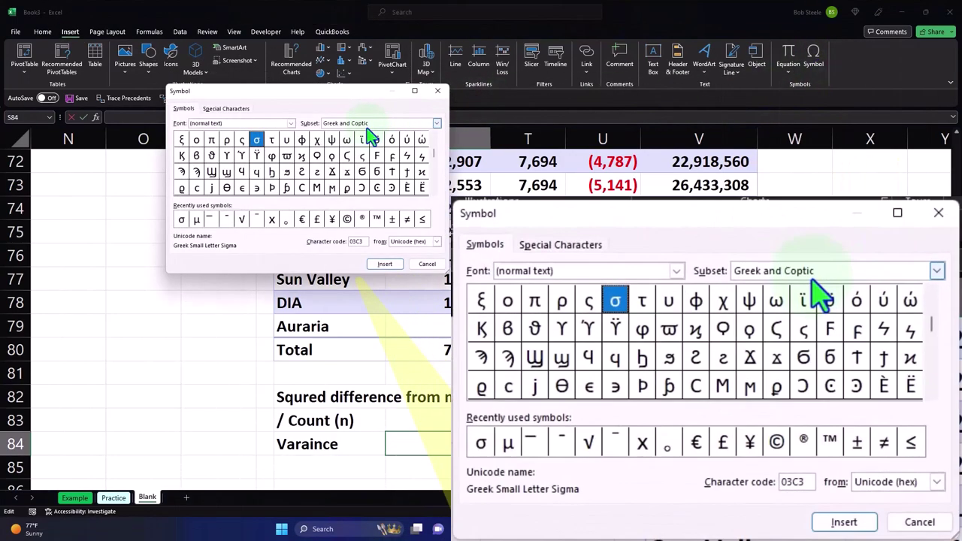
{"action": "left_click", "coordinate": [181, 219]}
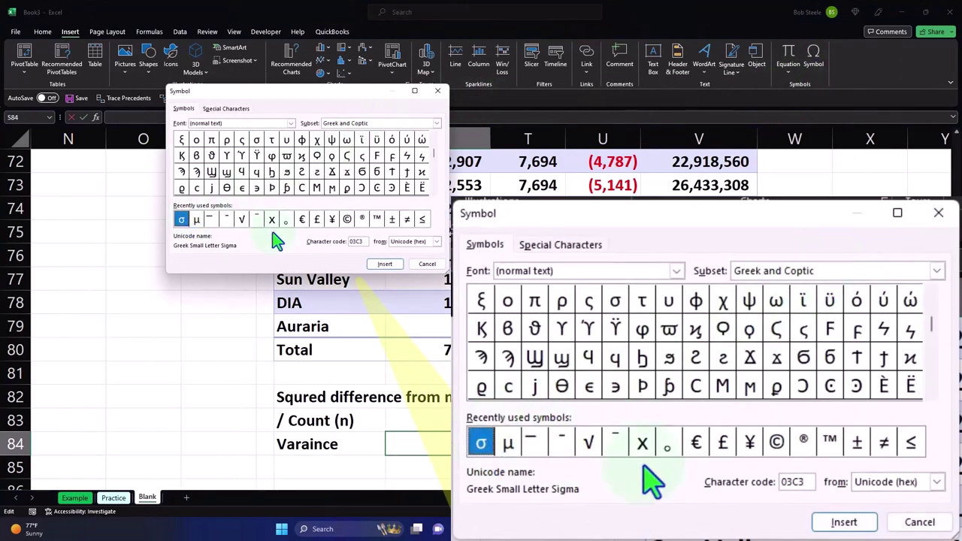
{"action": "left_click", "coordinate": [380, 264]}
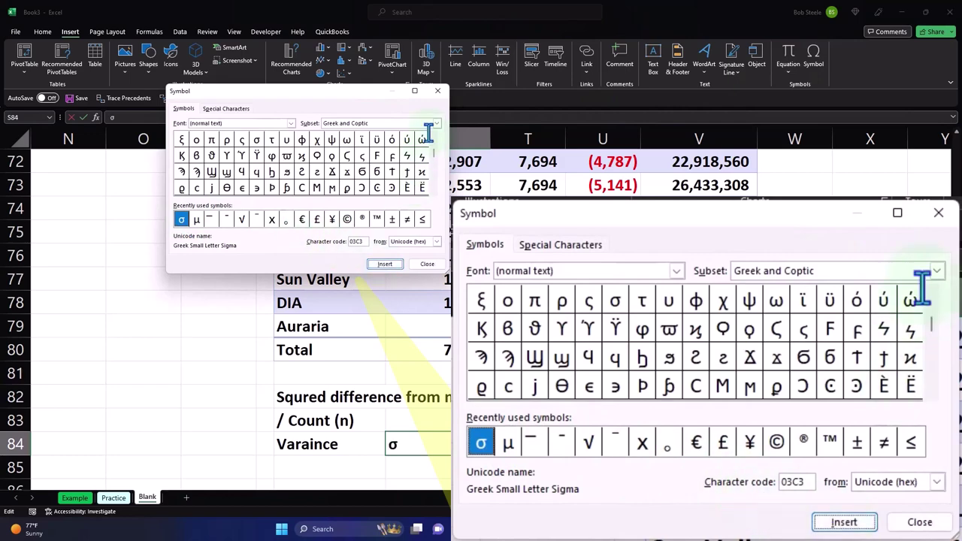
{"action": "left_click", "coordinate": [437, 90]}
{"action": "key", "text": "Return"}
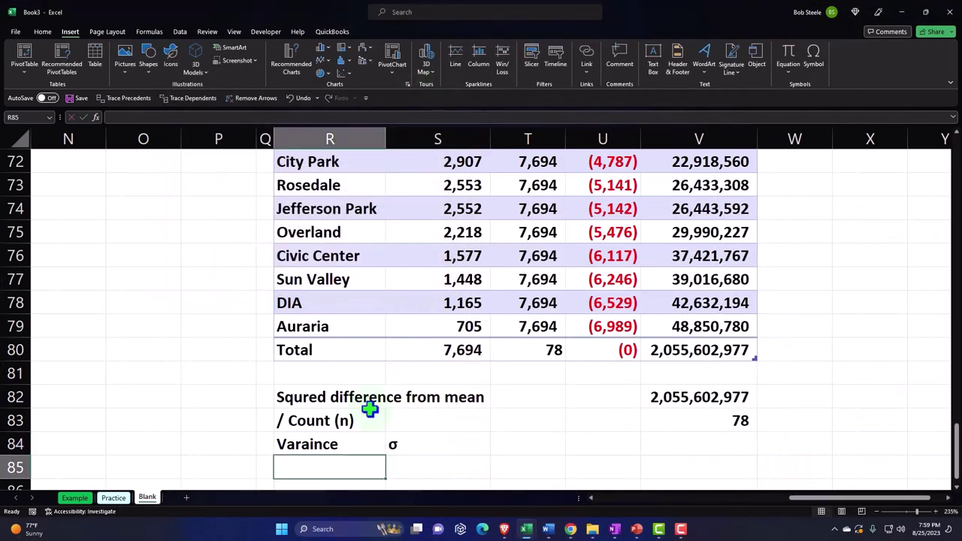
Add a 2 after σ in S84 and format the 2 as superscript
{"action": "double_click", "coordinate": [421, 445]}
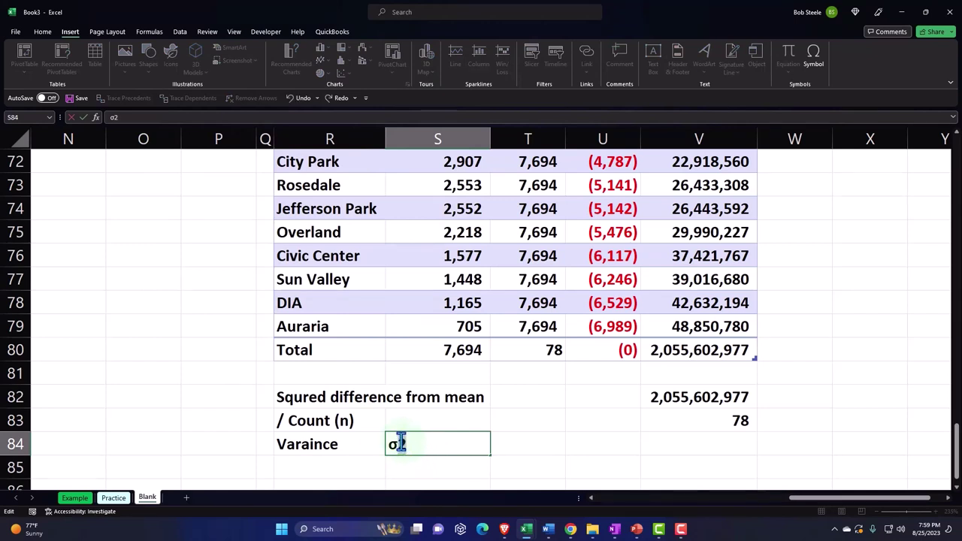
{"action": "right_click", "coordinate": [404, 445]}
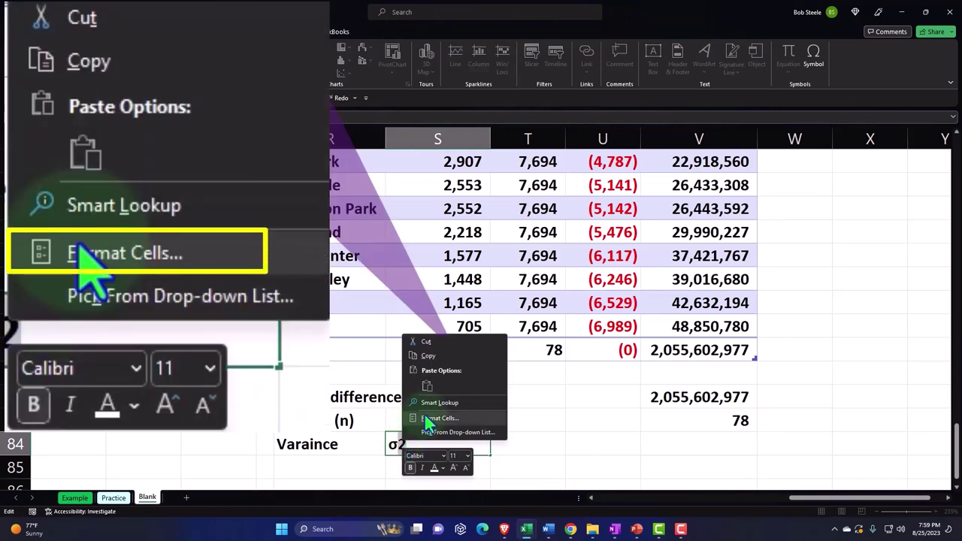
{"action": "left_click", "coordinate": [426, 418]}
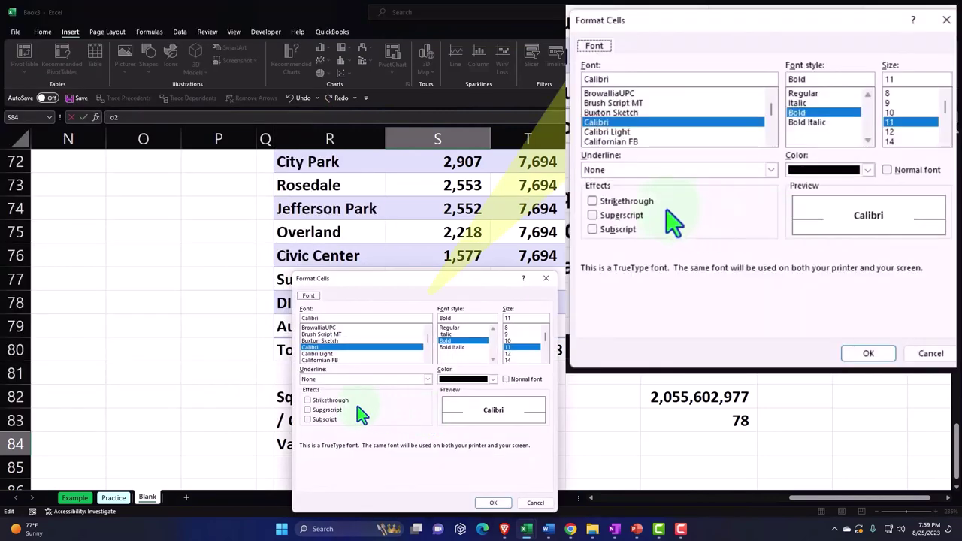
{"action": "left_click", "coordinate": [325, 411]}
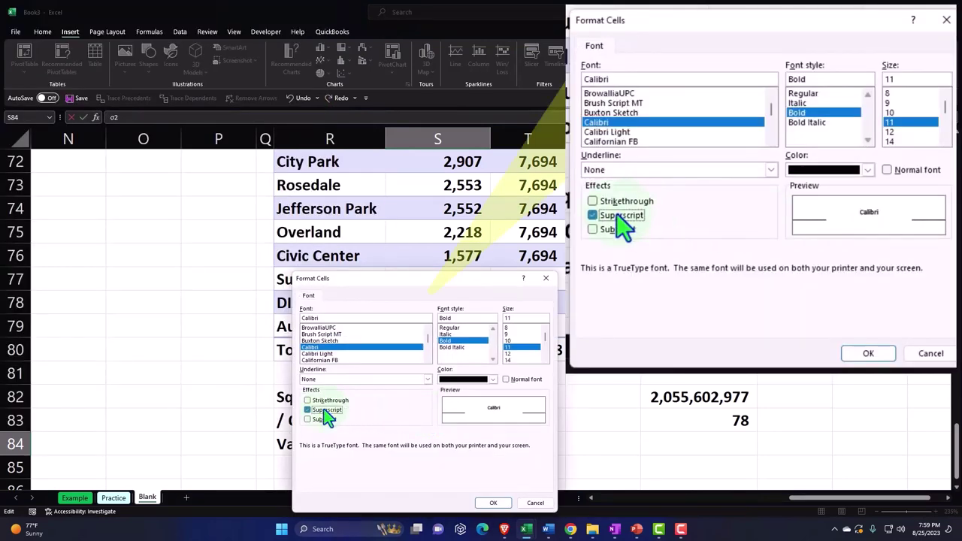
{"action": "left_click", "coordinate": [493, 503]}
{"action": "key", "text": "Return"}
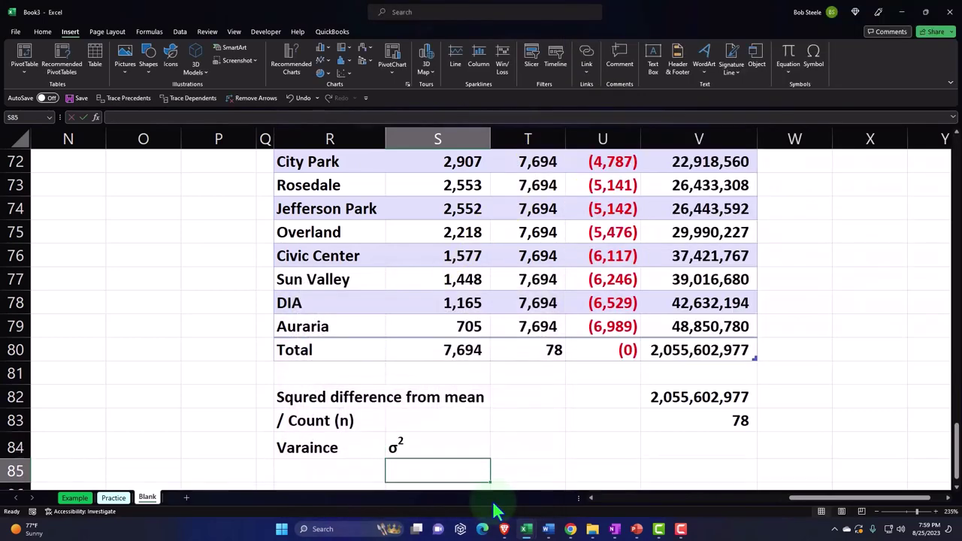
Enter =V82/V83 in V84 so the variance reads 26,353,884
{"action": "key", "text": "Right"}
{"action": "key", "text": "Up"}
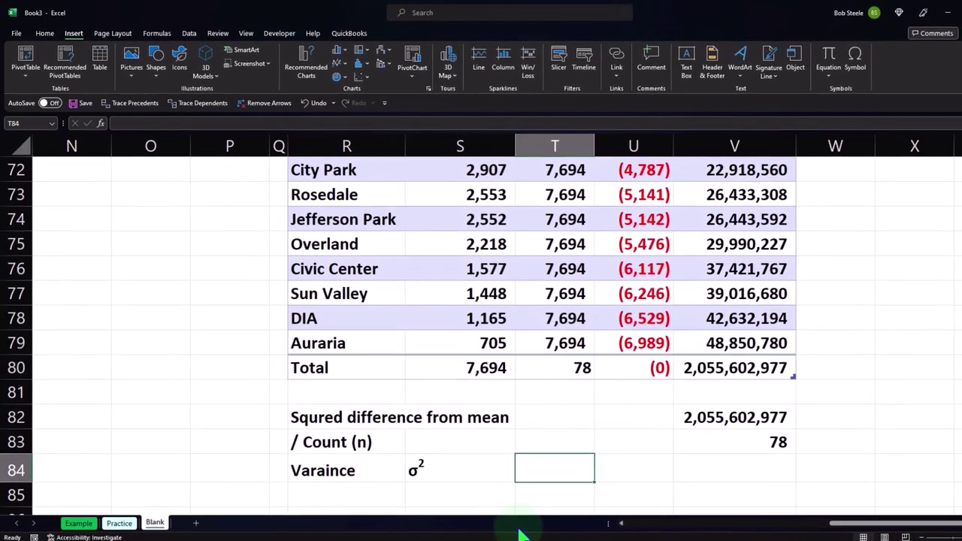
{"action": "key", "text": "Right"}
{"action": "key", "text": "Right"}
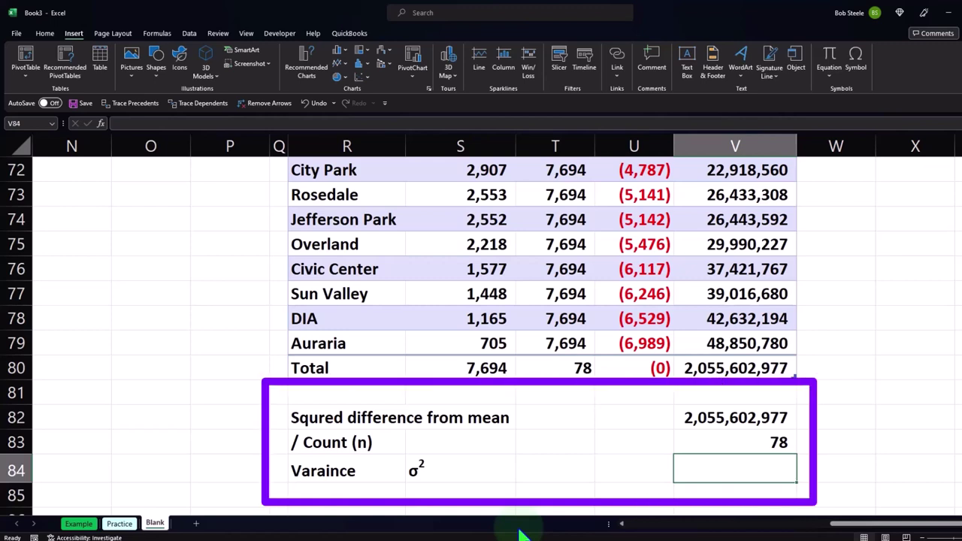
{"action": "type", "text": "="}
{"action": "key", "text": "Up"}
{"action": "key", "text": "Up"}
{"action": "type", "text": "/"}
{"action": "key", "text": "Up"}
{"action": "key", "text": "Return"}
{"action": "key", "text": "Up"}
{"action": "key", "text": "Up"}
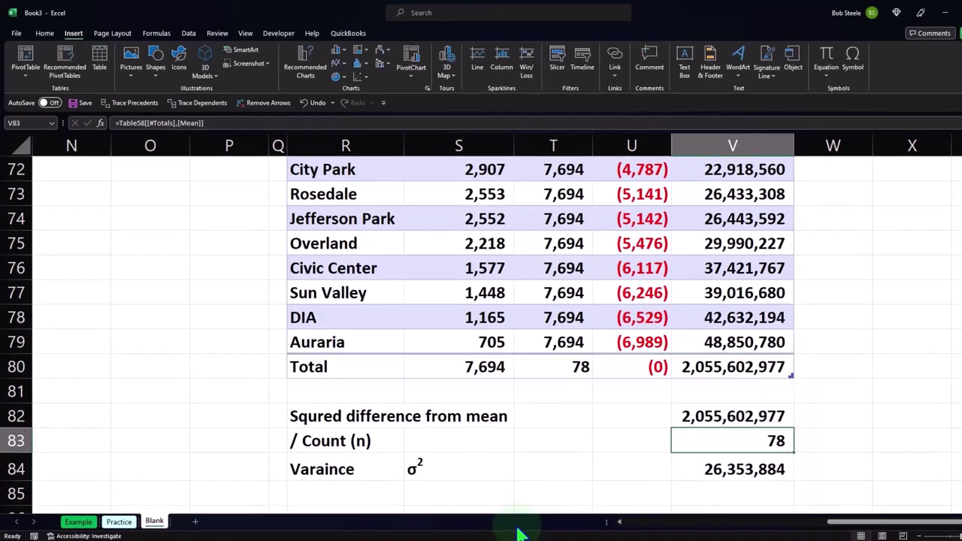
Underline the count 78 in V83 and add a 'Standard Deviation' label in R85
{"action": "left_click", "coordinate": [44, 33]}
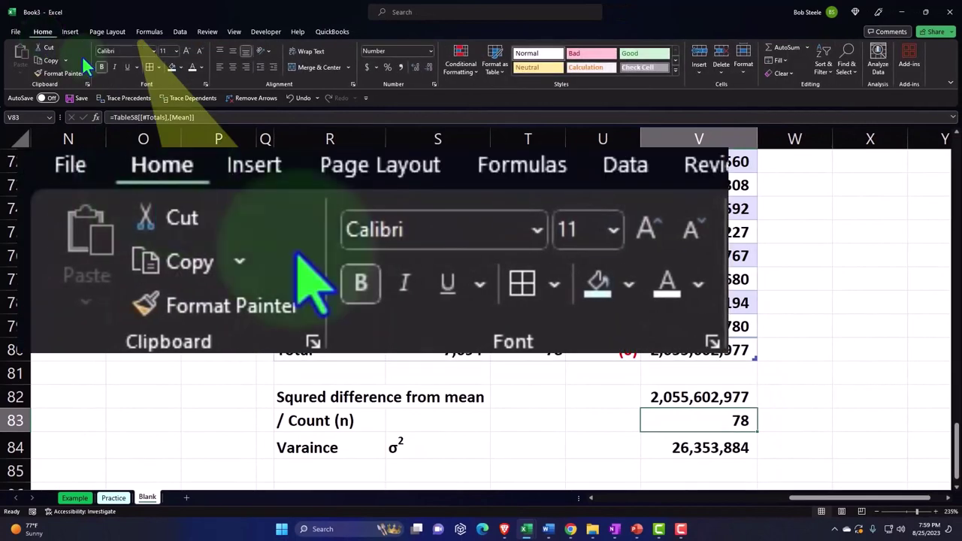
{"action": "left_click", "coordinate": [127, 68]}
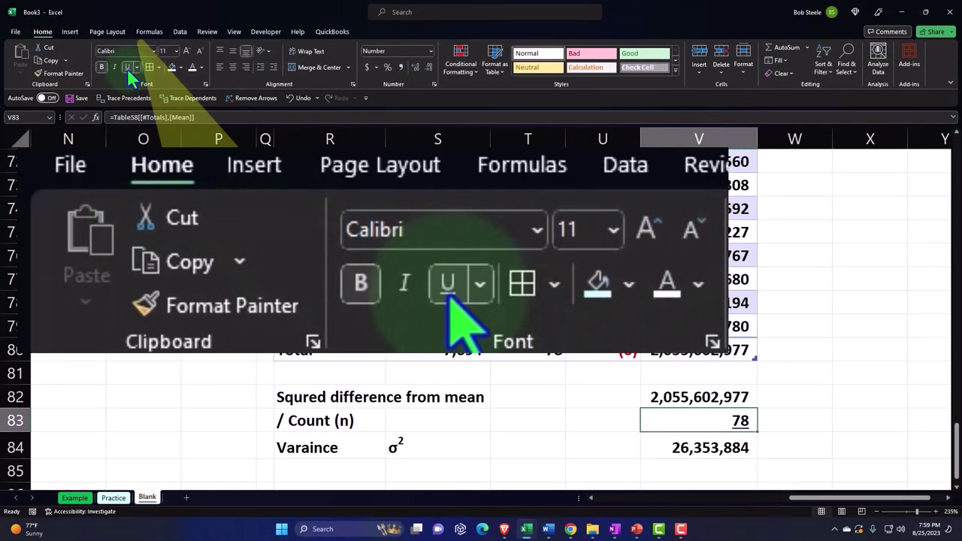
{"action": "key", "text": "Down"}
{"action": "key", "text": "Down"}
{"action": "key", "text": "Left"}
{"action": "key", "text": "Left"}
{"action": "key", "text": "Left"}
{"action": "key", "text": "Left"}
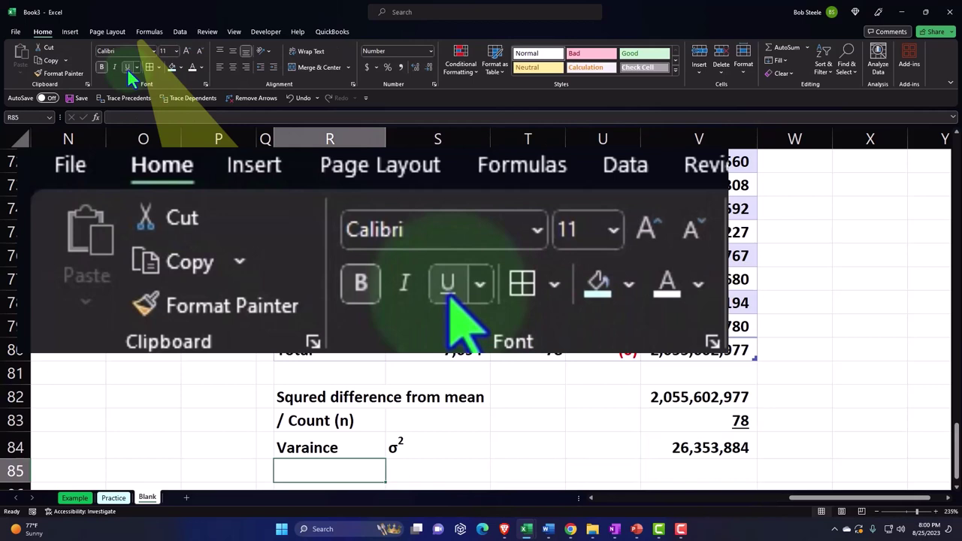
{"action": "type", "text": "Stan"}
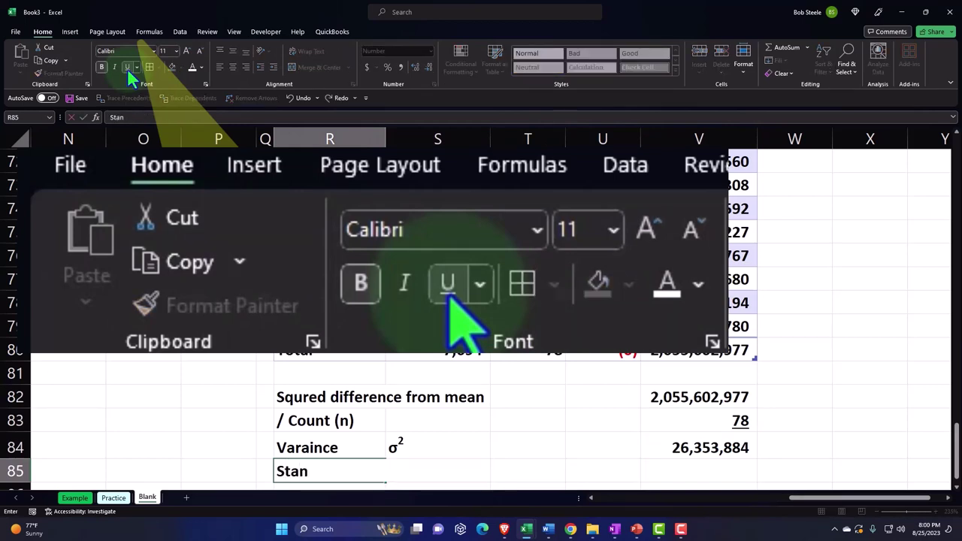
{"action": "type", "text": "dard Deviation"}
{"action": "key", "text": "Right"}
{"action": "key", "text": "Right"}
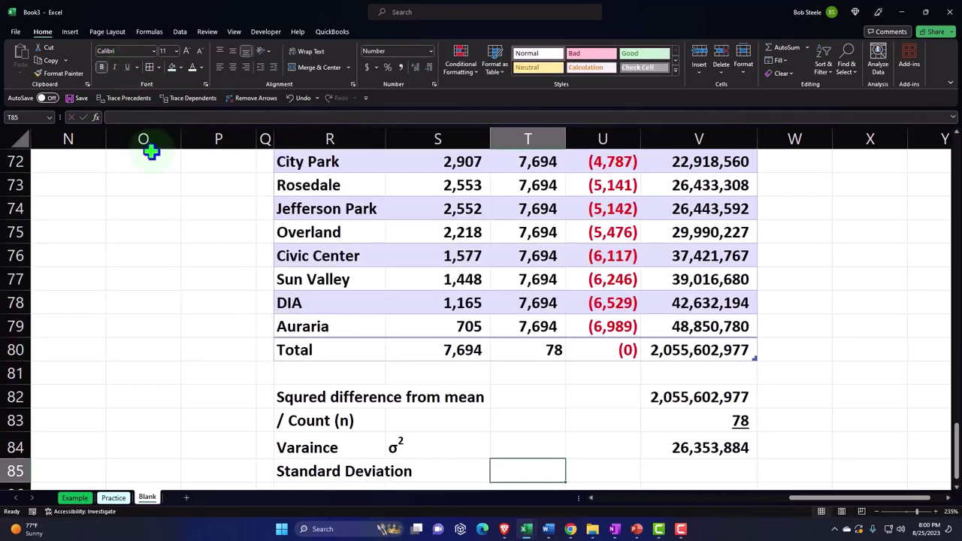
Insert a σ symbol in T85 beside the Standard Deviation label
{"action": "left_click", "coordinate": [69, 31]}
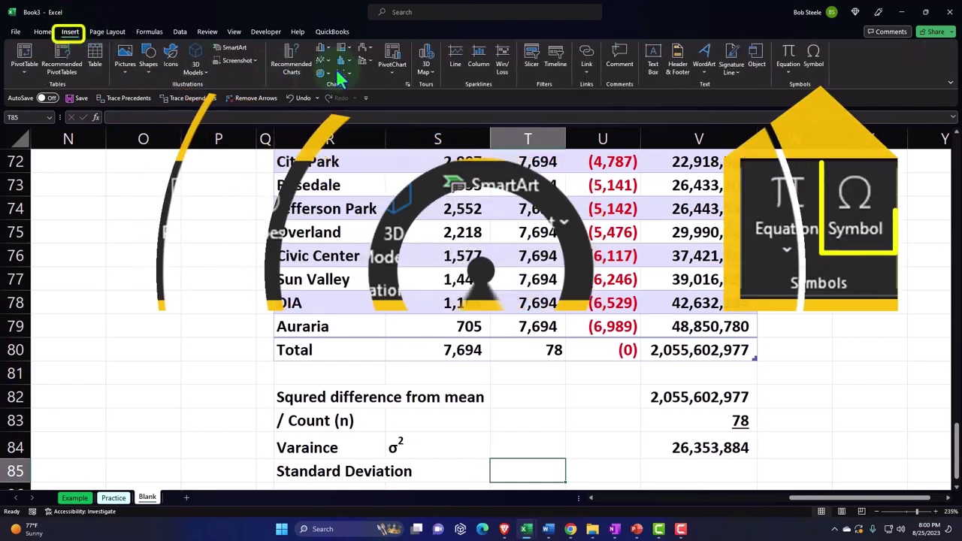
{"action": "left_click", "coordinate": [815, 54]}
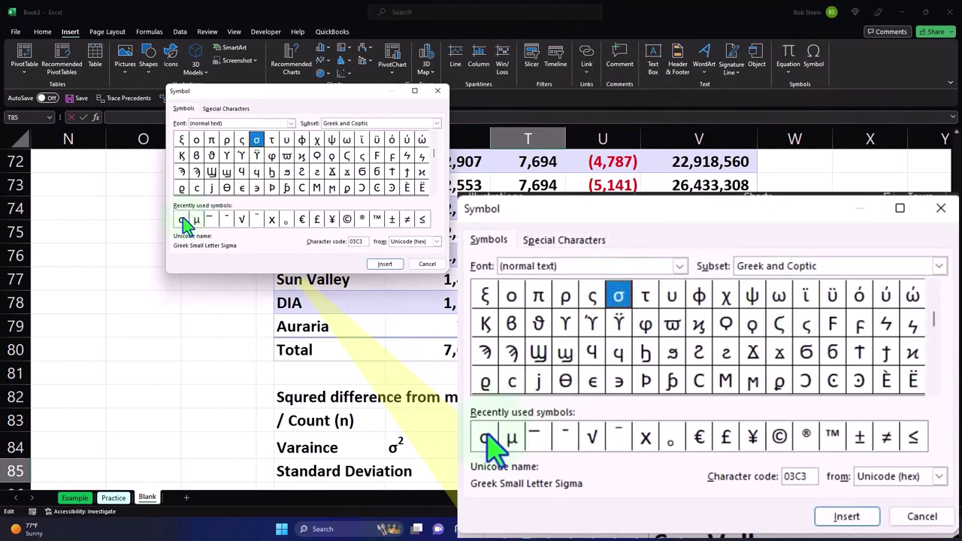
{"action": "left_click", "coordinate": [385, 263]}
{"action": "left_click", "coordinate": [437, 96]}
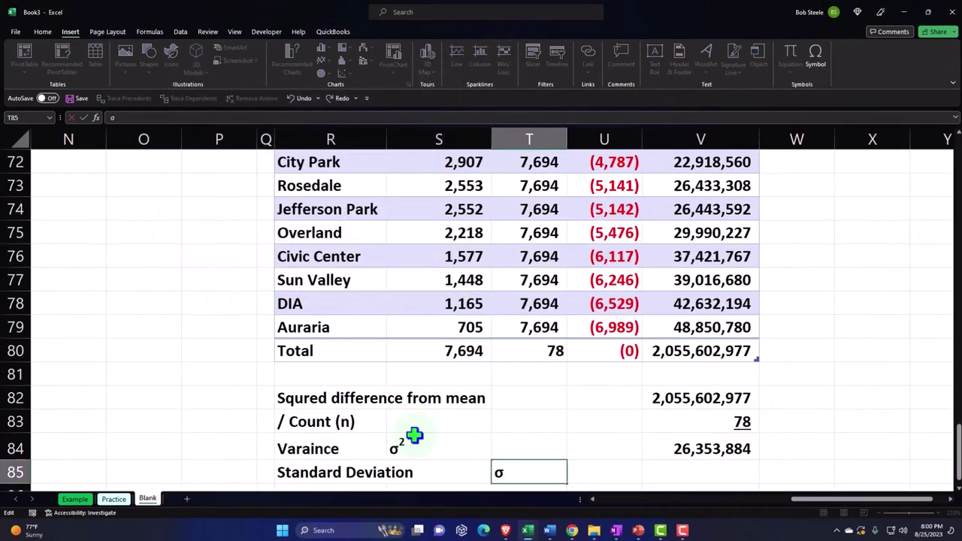
{"action": "key", "text": "Return"}
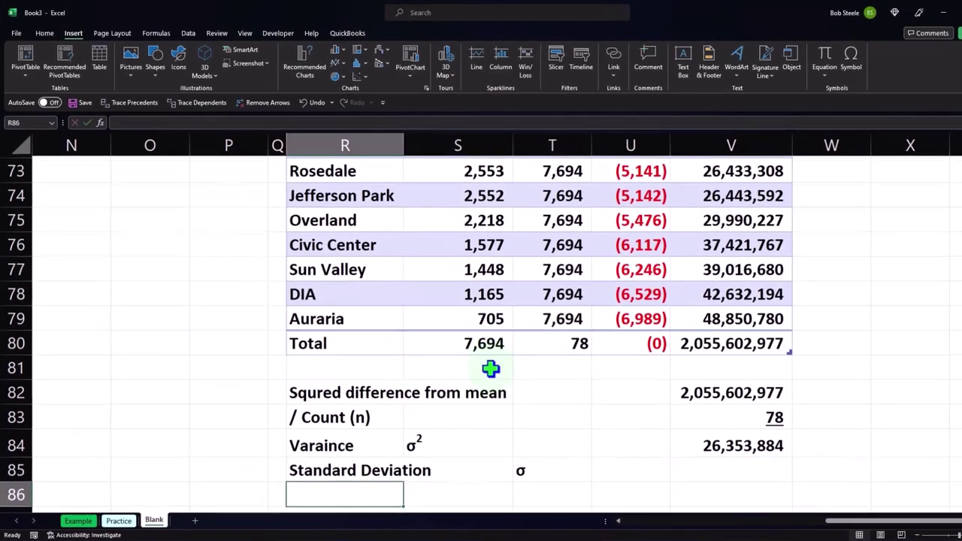
{"action": "key", "text": "Up"}
{"action": "key", "text": "Right"}
{"action": "key", "text": "Right"}
{"action": "key", "text": "Right"}
{"action": "key", "text": "Right"}
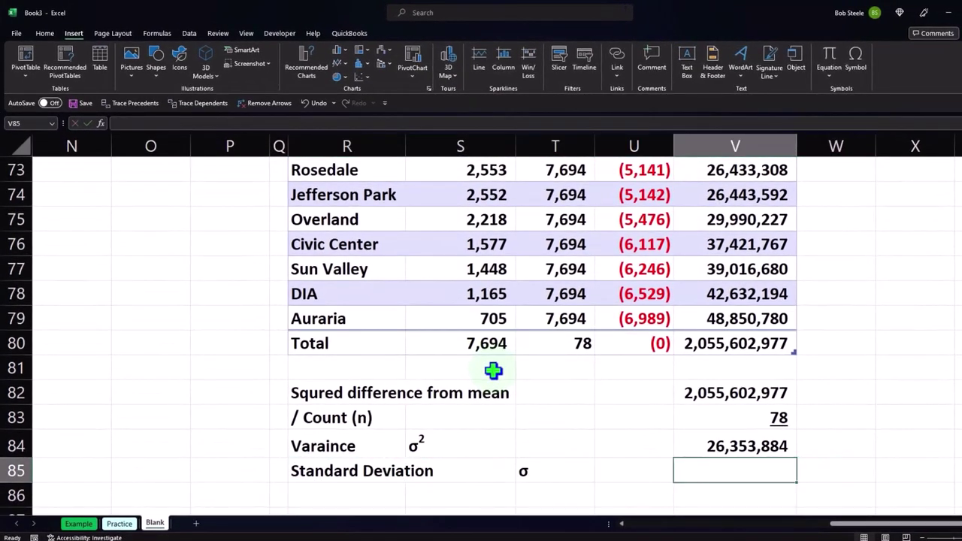
Enter =SQRT(V84) in V85, giving a standard deviation of 5,134
{"action": "type", "text": "="}
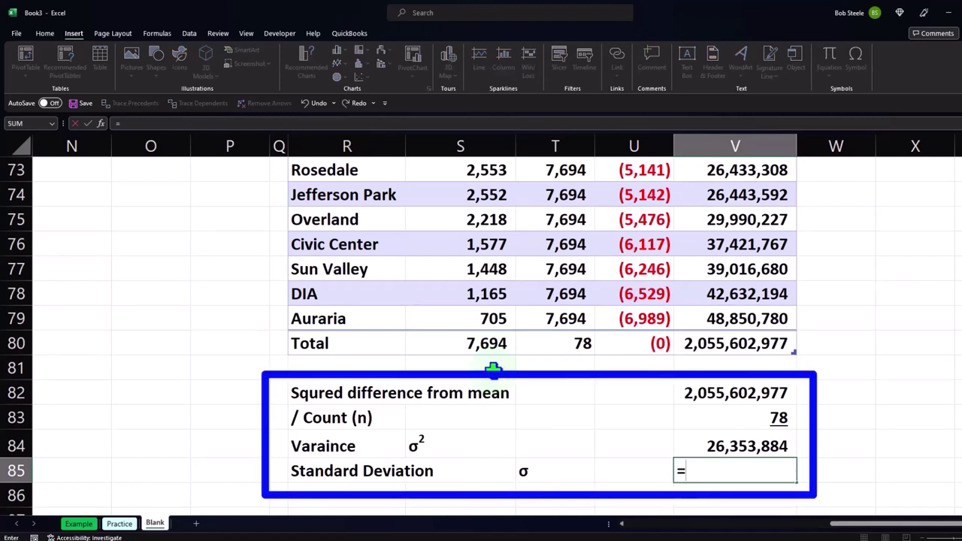
{"action": "type", "text": "sq"}
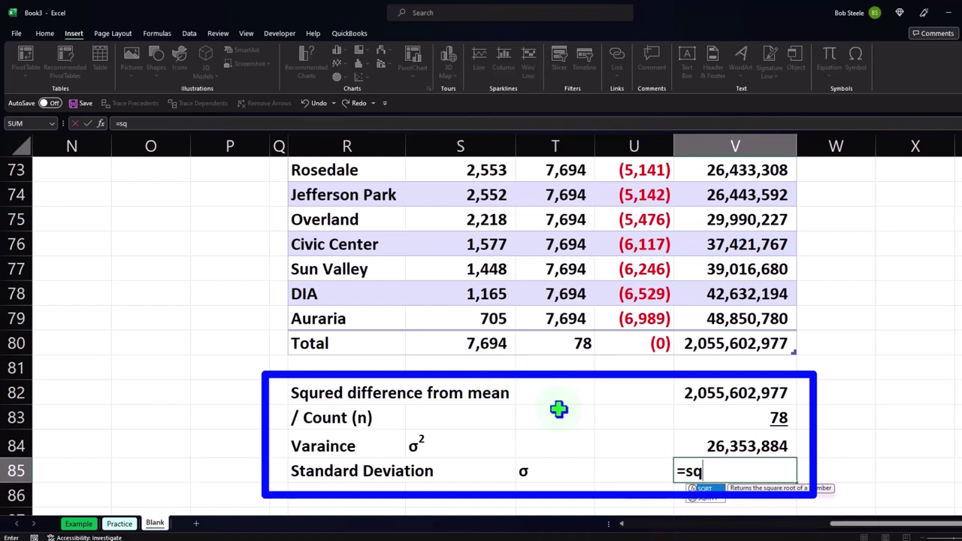
{"action": "double_click", "coordinate": [703, 488]}
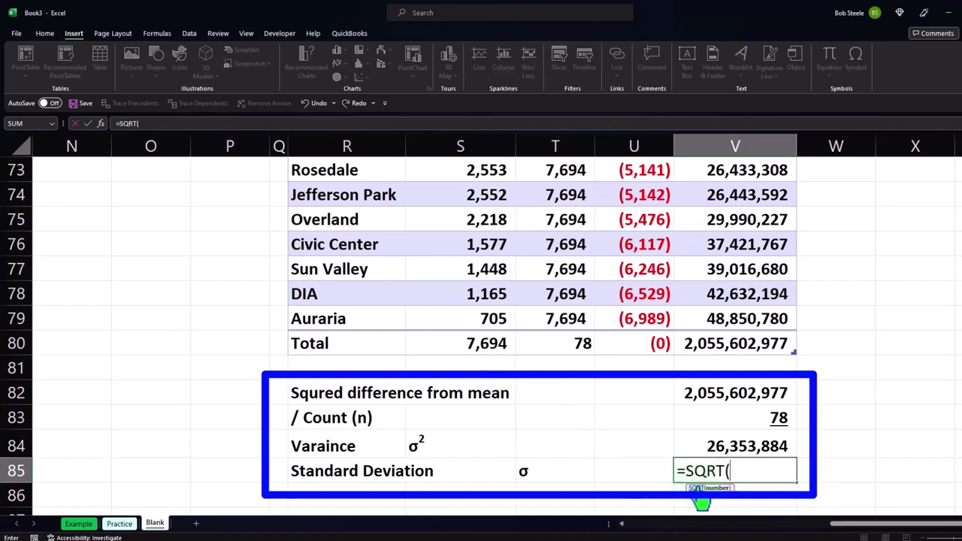
{"action": "left_click", "coordinate": [708, 446]}
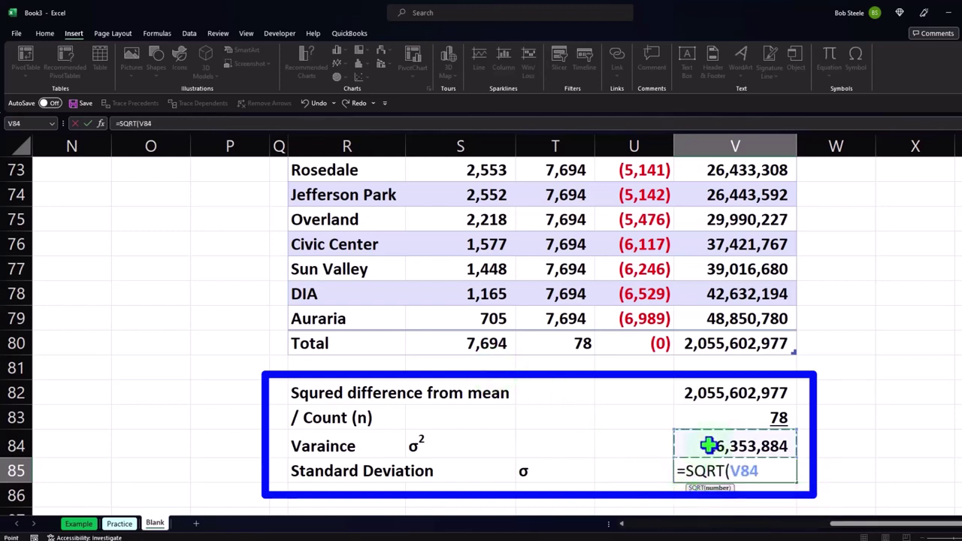
{"action": "key", "text": "Return"}
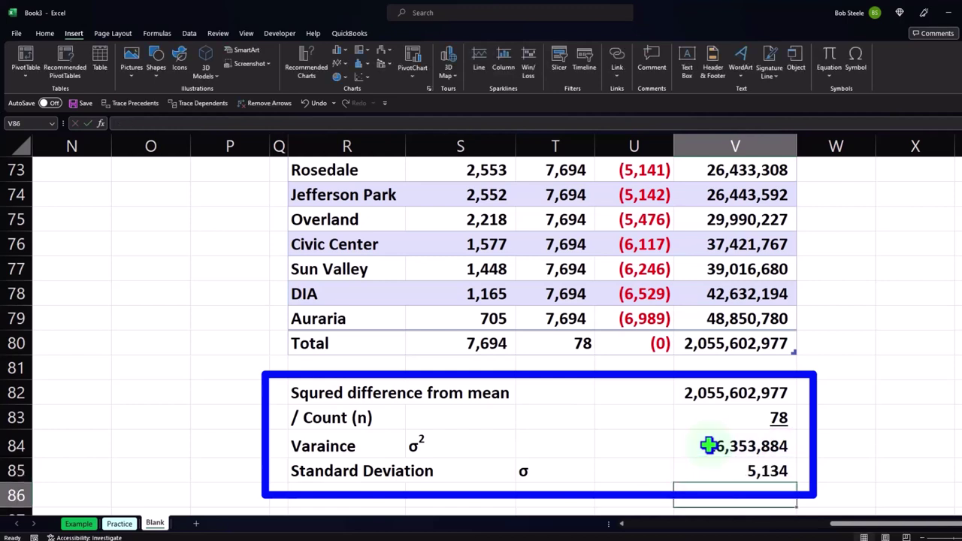
{"action": "key", "text": "Up"}
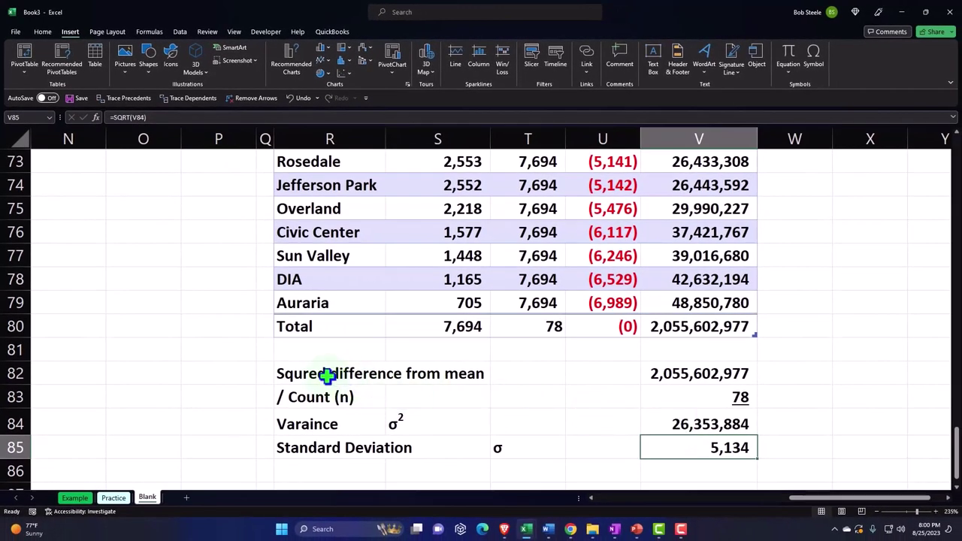
Put borders on every cell of R82:V85, then review the variance and σ formulas
{"action": "left_click_drag", "start_coordinate": [326, 376], "coordinate": [658, 450]}
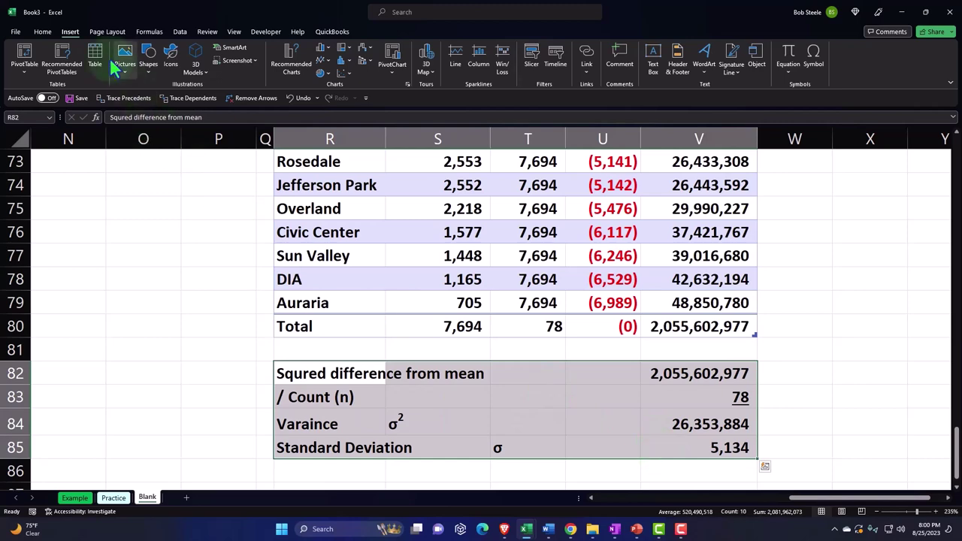
{"action": "left_click", "coordinate": [41, 35]}
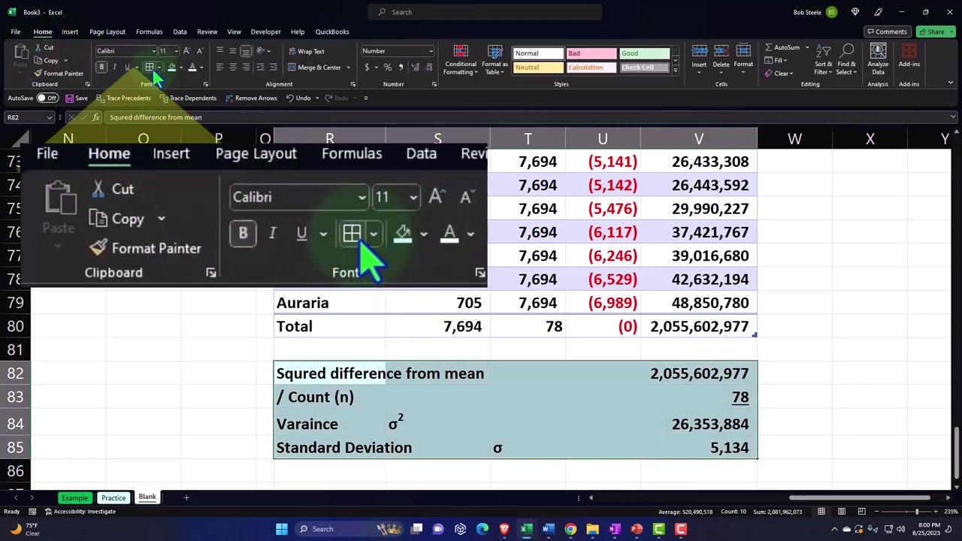
{"action": "left_click", "coordinate": [150, 67]}
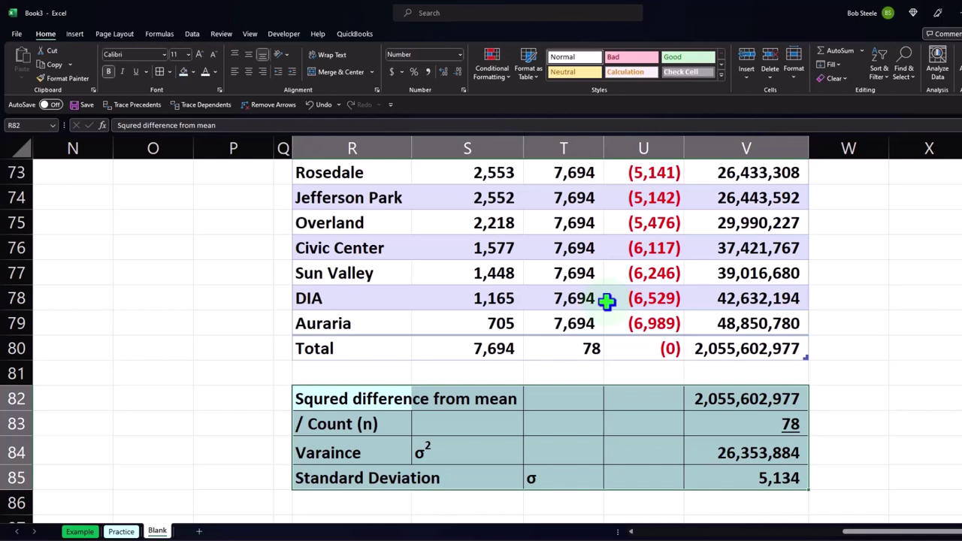
{"action": "left_click_drag", "start_coordinate": [764, 451], "coordinate": [766, 477]}
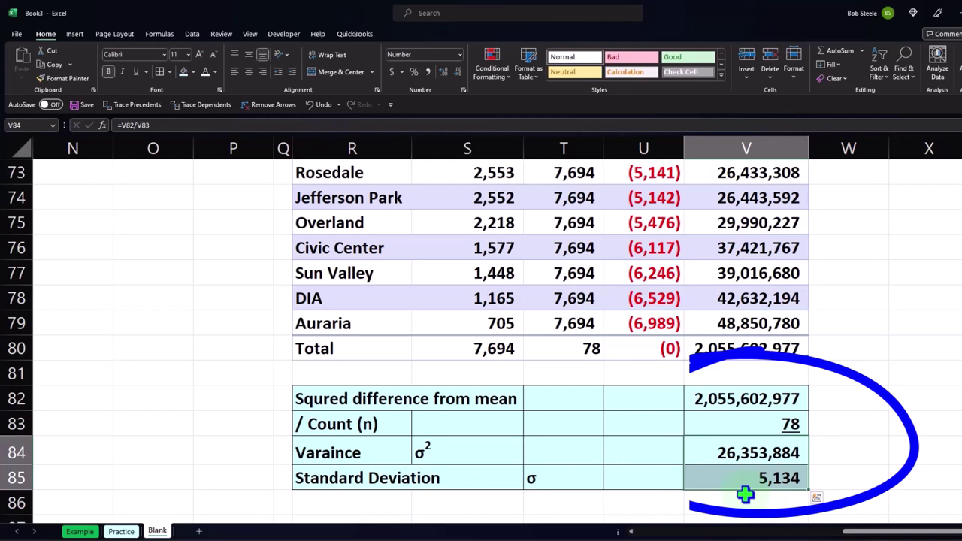
{"action": "left_click", "coordinate": [737, 478]}
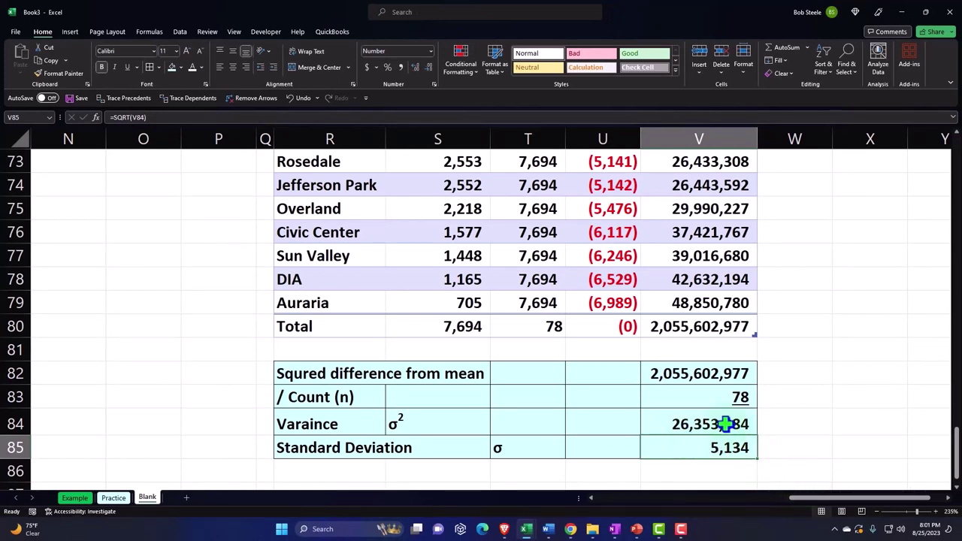
Compare the calculated σ with Standard Deviation Pop in E8 and Variance Pop in E9
{"action": "left_click_drag", "start_coordinate": [729, 423], "coordinate": [730, 445]}
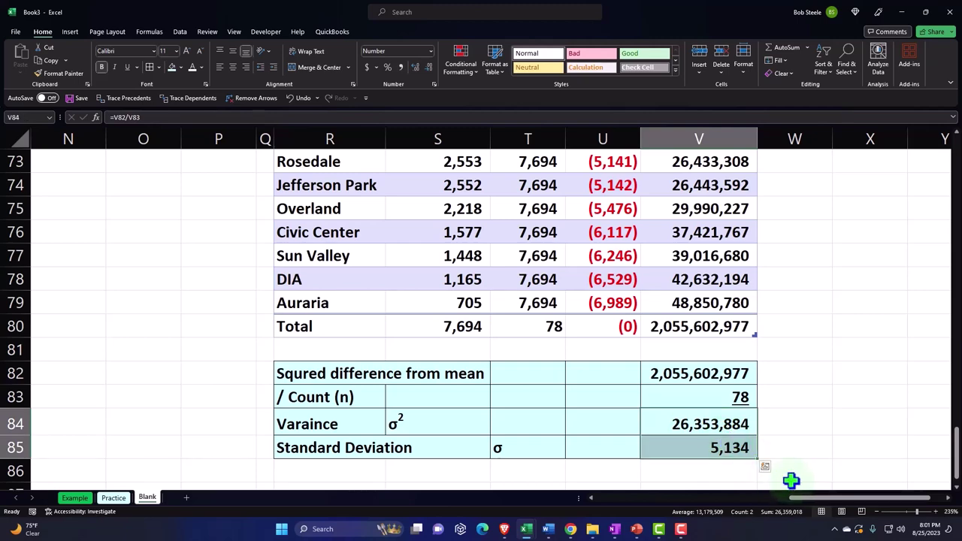
{"action": "left_click_drag", "start_coordinate": [812, 497], "coordinate": [376, 426]}
{"action": "scroll", "coordinate": [361, 411], "scroll_direction": "up", "scroll_amount": 20}
{"action": "left_click", "coordinate": [490, 350]}
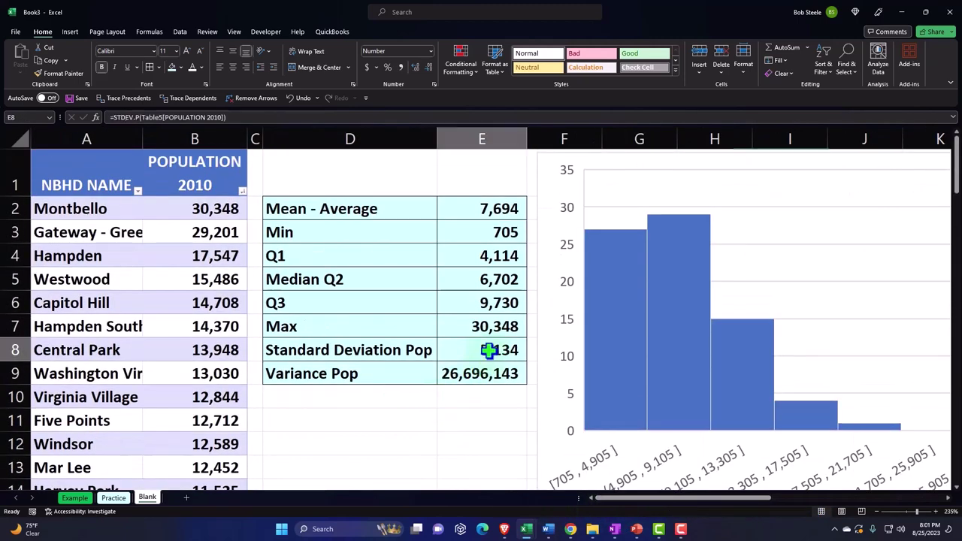
{"action": "key", "text": "Down"}
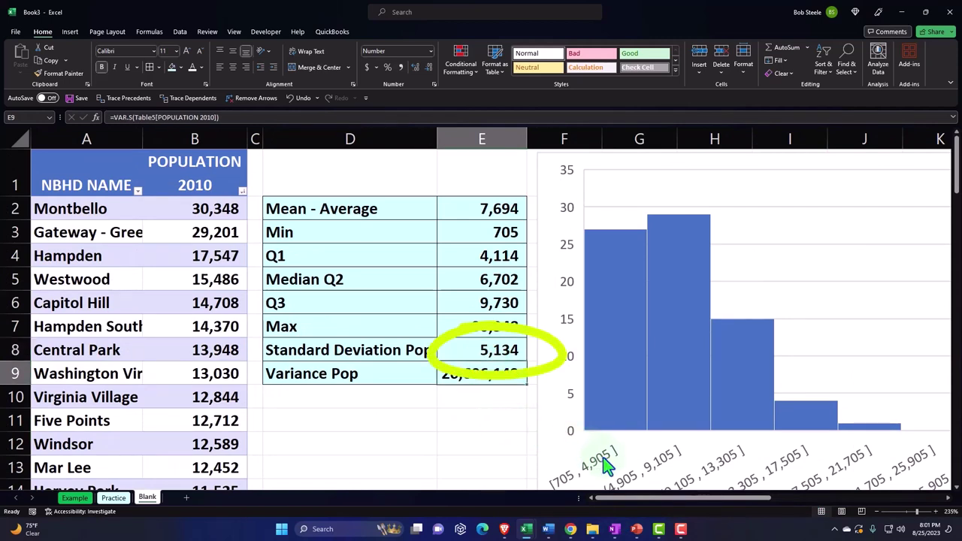
Scroll down to check the variance in V84, then return to the statistics table
{"action": "left_click_drag", "start_coordinate": [683, 502], "coordinate": [863, 504]}
{"action": "scroll", "coordinate": [832, 402], "scroll_direction": "down", "scroll_amount": 2}
{"action": "scroll", "coordinate": [832, 401], "scroll_direction": "down", "scroll_amount": 20}
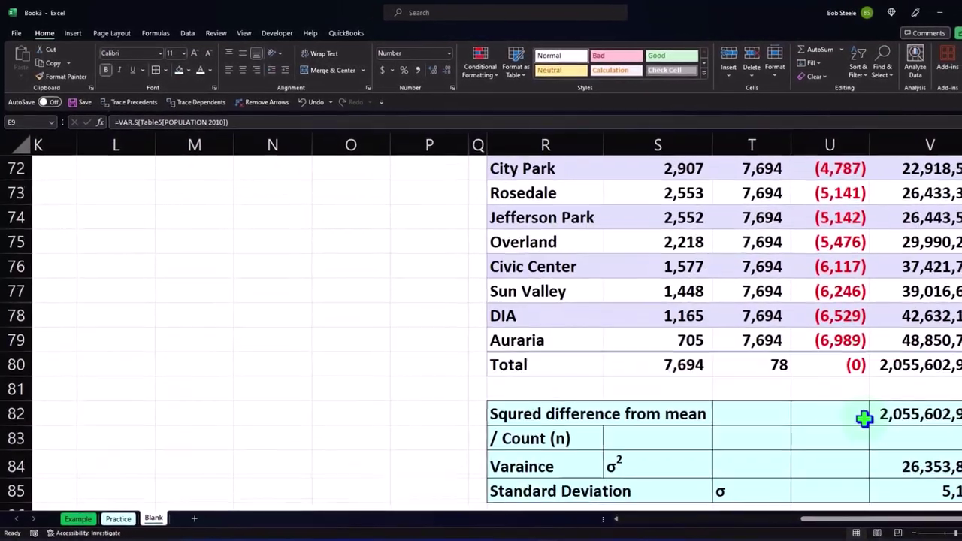
{"action": "left_click", "coordinate": [931, 256]}
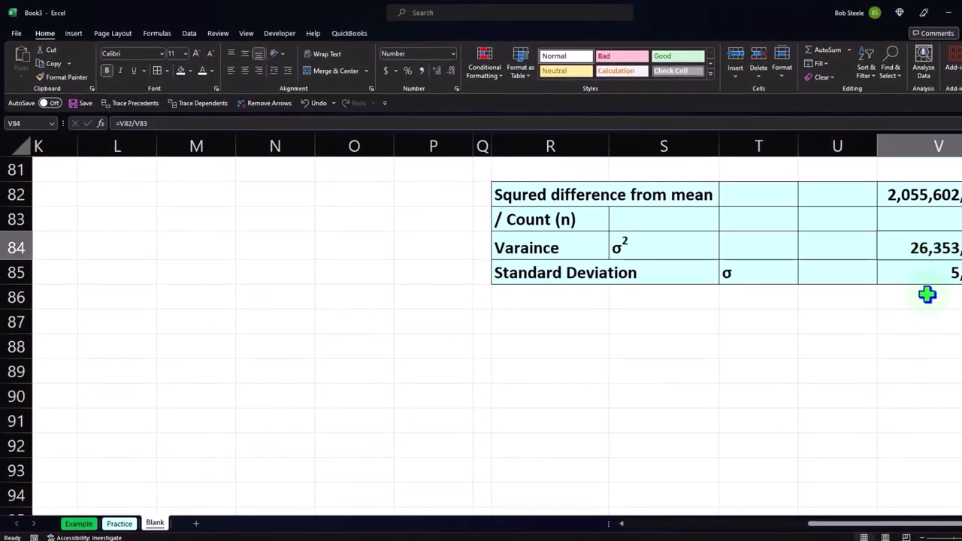
{"action": "key", "text": "Right"}
{"action": "key", "text": "Left"}
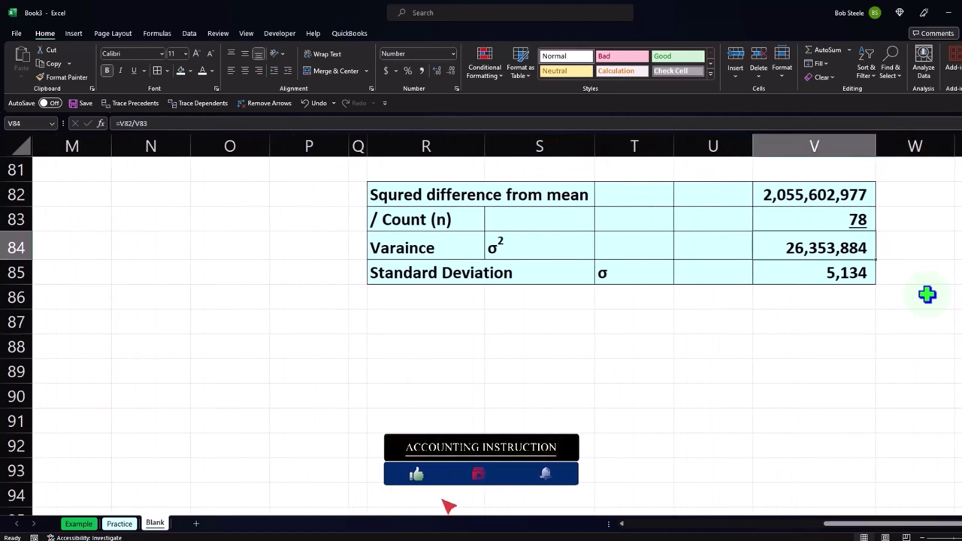
{"action": "scroll", "coordinate": [927, 294], "scroll_direction": "up", "scroll_amount": 1}
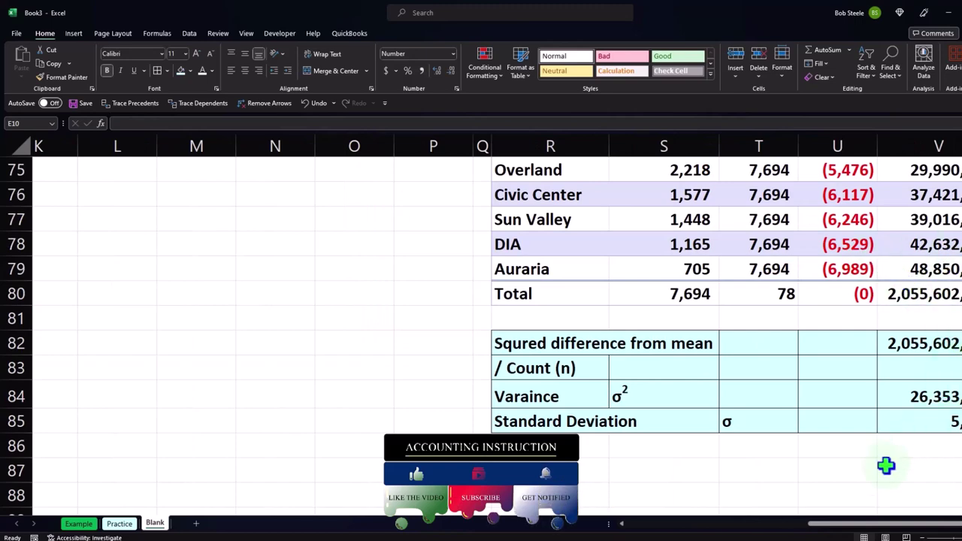
{"action": "left_click_drag", "start_coordinate": [866, 528], "coordinate": [638, 527]}
{"action": "scroll", "coordinate": [353, 391], "scroll_direction": "up", "scroll_amount": 5}
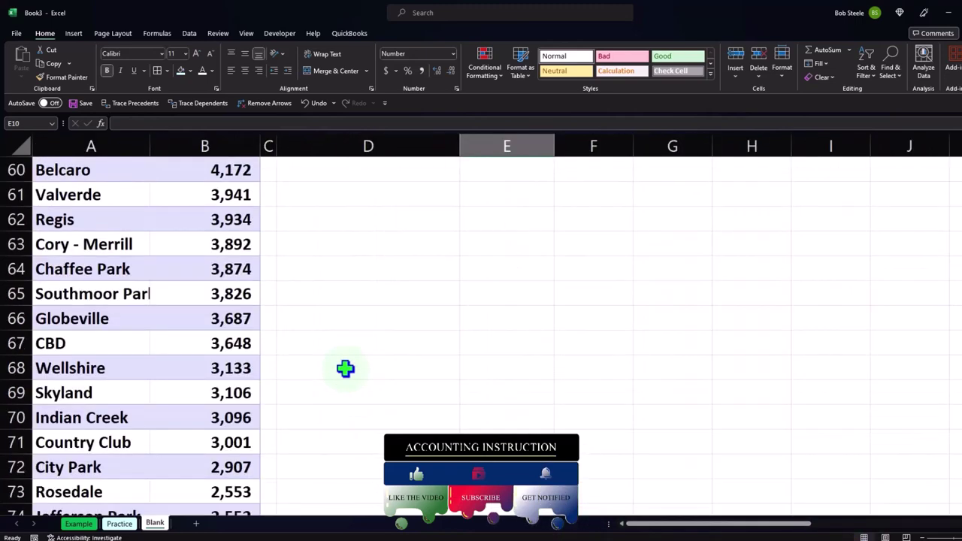
{"action": "scroll", "coordinate": [345, 368], "scroll_direction": "up", "scroll_amount": 20}
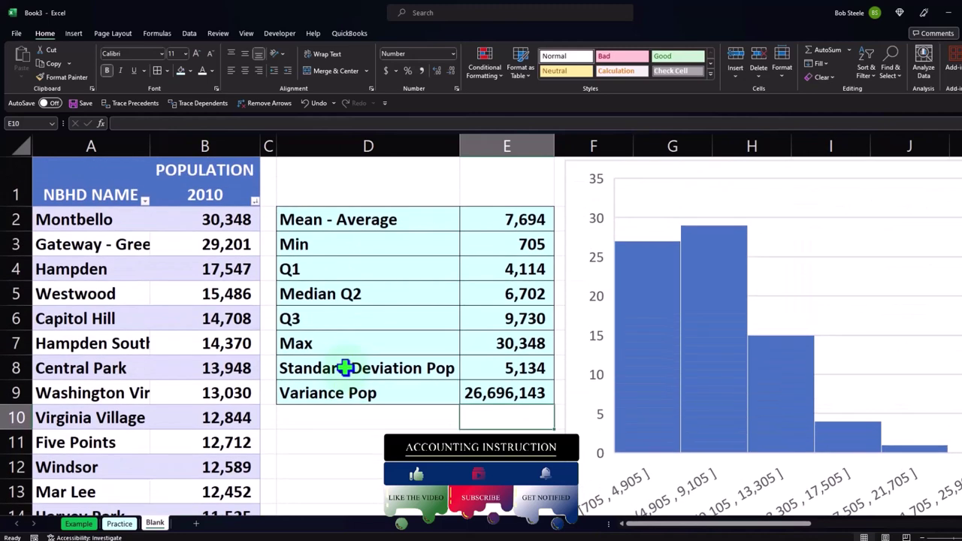
Change the Variance Pop formula in E9 from VAR.S to VAR.P, showing 26,353,884
{"action": "double_click", "coordinate": [481, 392]}
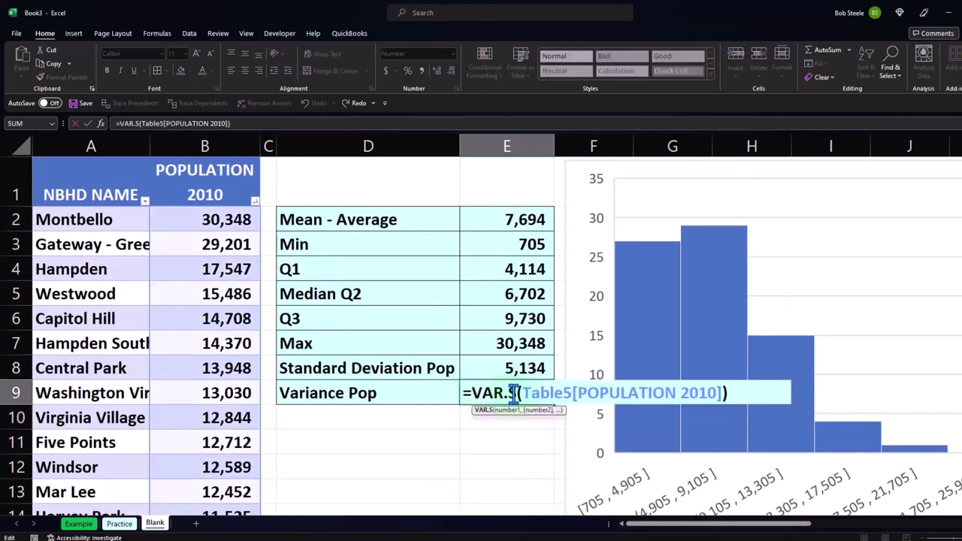
{"action": "left_click", "coordinate": [516, 393]}
{"action": "key", "text": "BackSpace"}
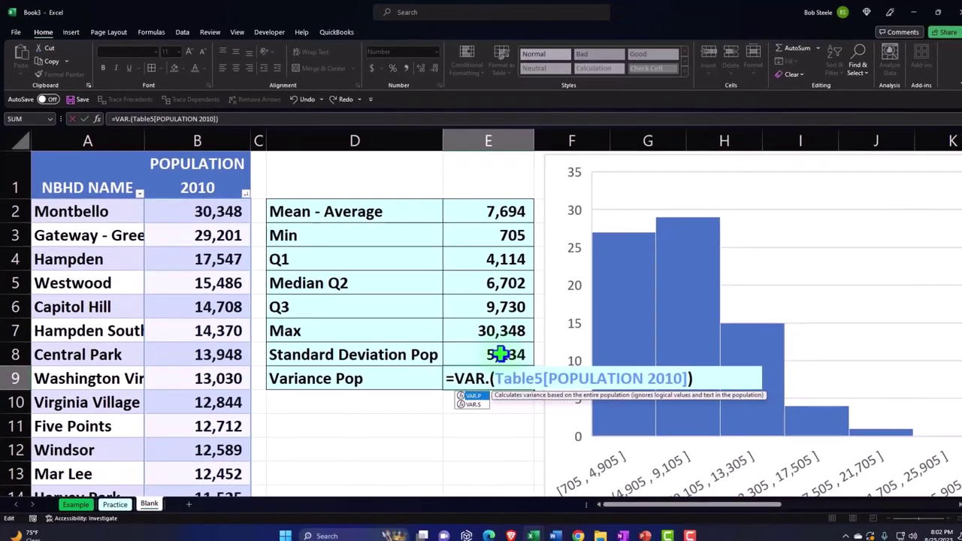
{"action": "type", "text": "p"}
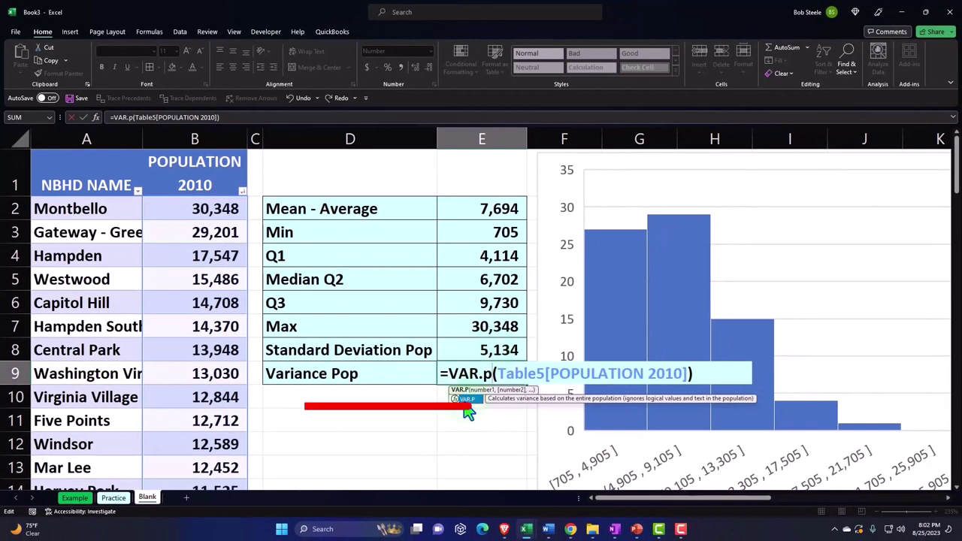
{"action": "key", "text": "Return"}
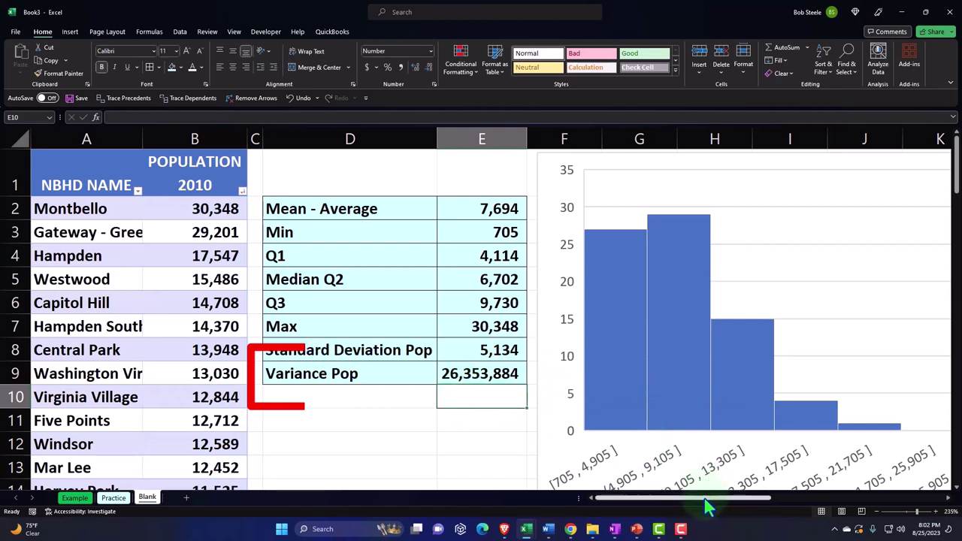
Scroll back to the calculation block and check the variance 26,353,884 in V84
{"action": "scroll", "coordinate": [709, 497], "scroll_direction": "right", "scroll_amount": 5}
{"action": "scroll", "coordinate": [822, 340], "scroll_direction": "down", "scroll_amount": 20}
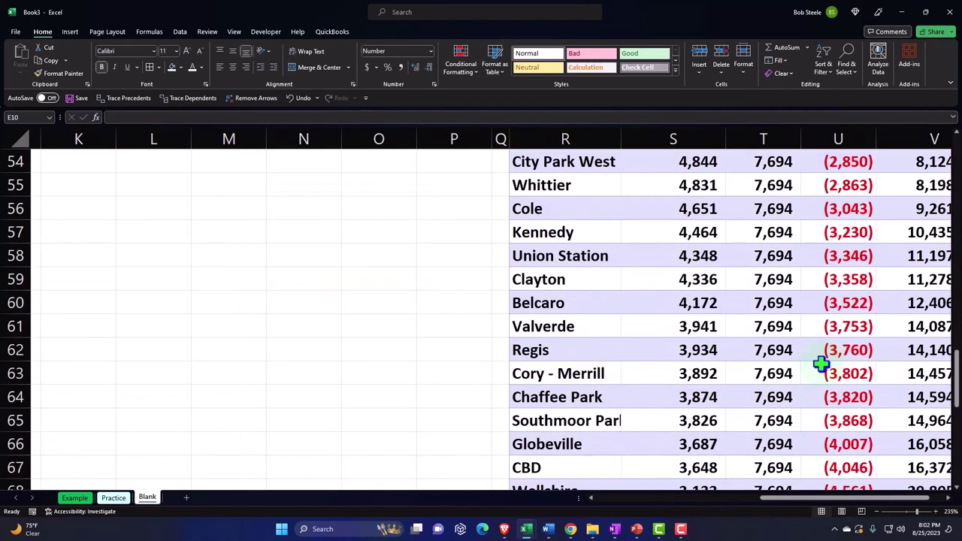
{"action": "scroll", "coordinate": [828, 506], "scroll_direction": "right", "scroll_amount": 1}
{"action": "scroll", "coordinate": [874, 398], "scroll_direction": "down", "scroll_amount": 2}
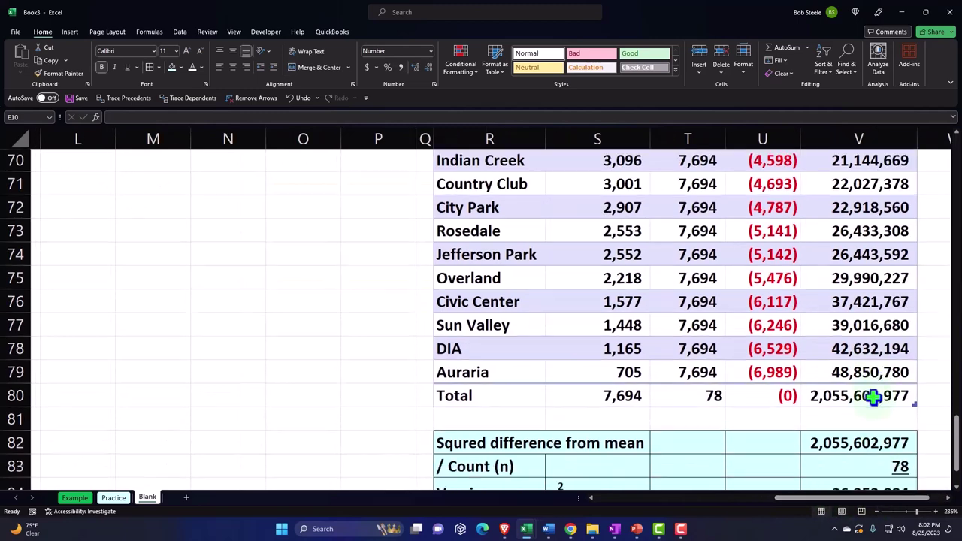
{"action": "left_click", "coordinate": [838, 376]}
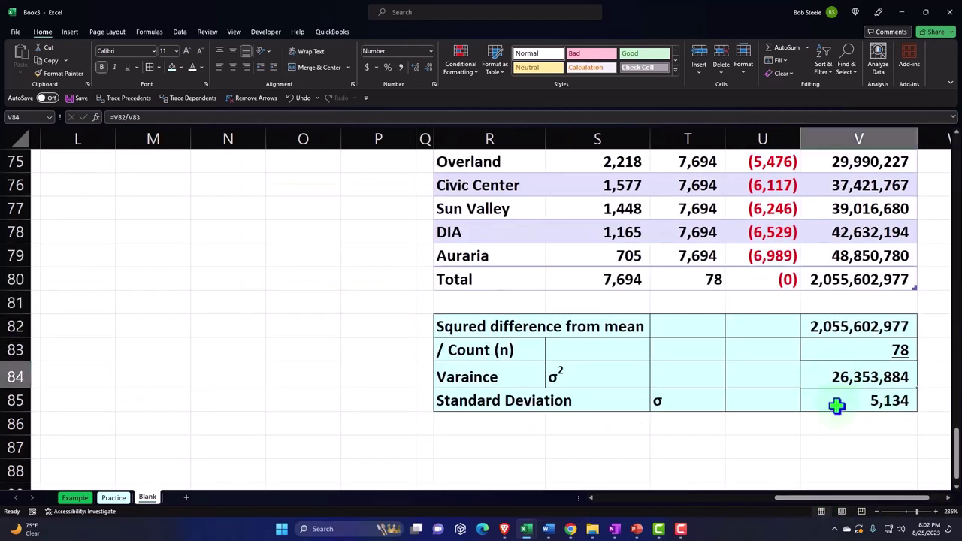
{"action": "key", "text": "Right"}
{"action": "key", "text": "Right"}
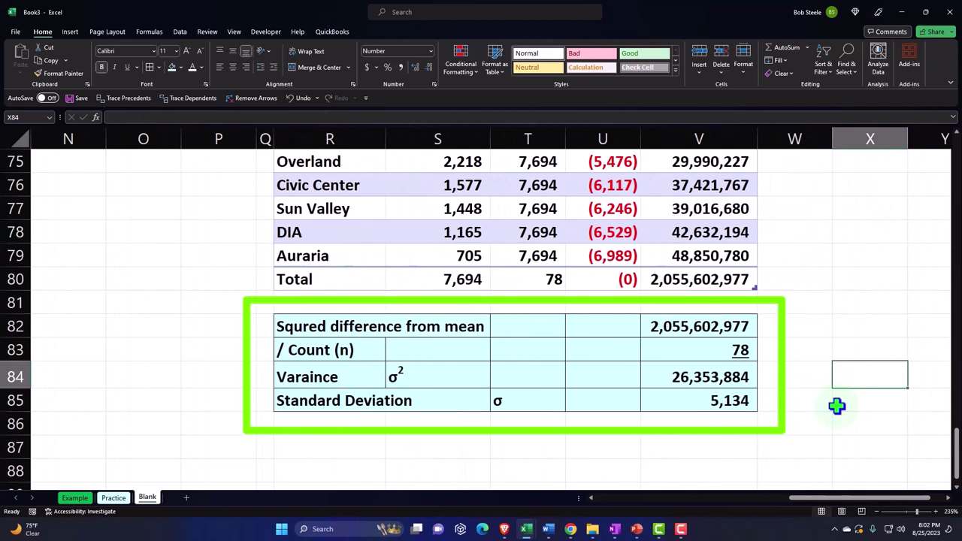